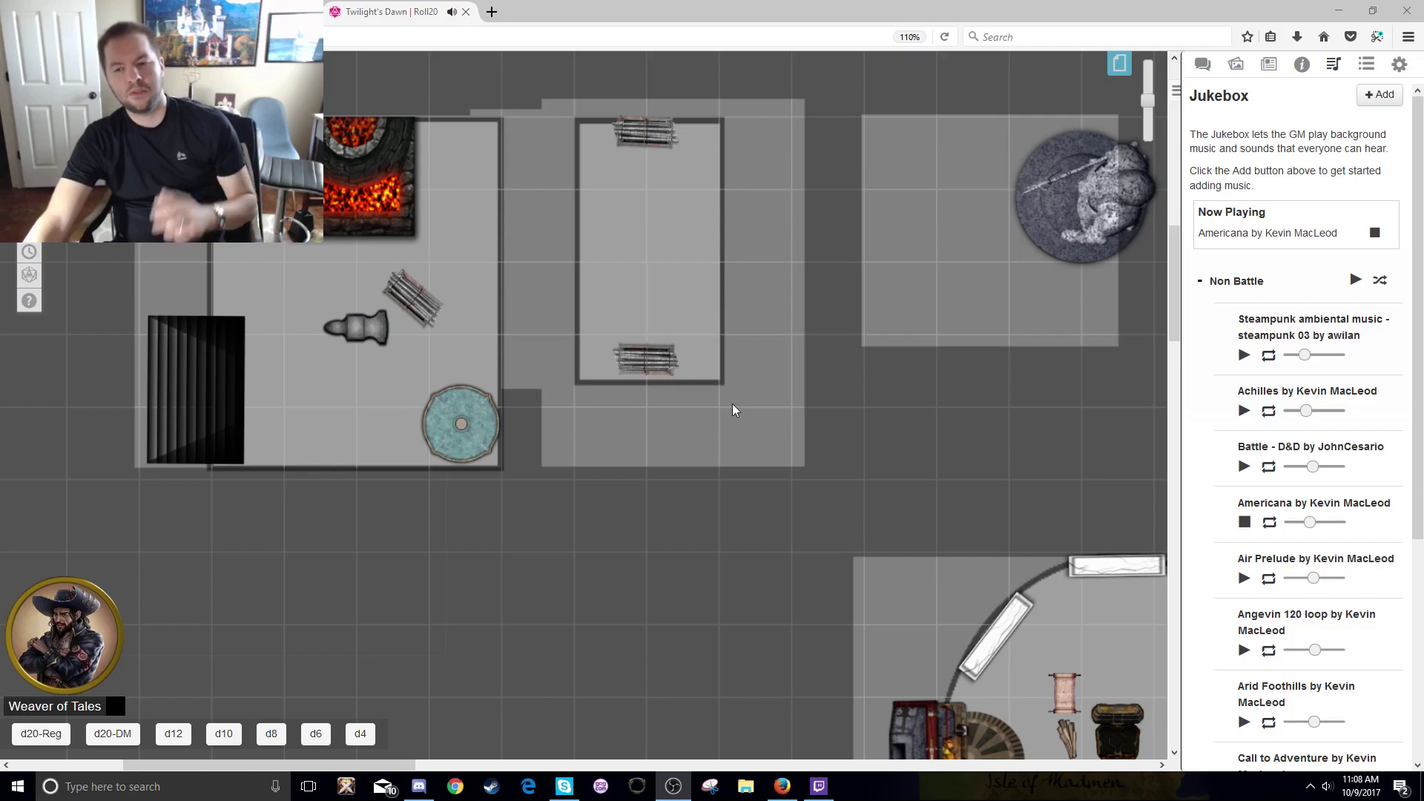
- Move the round statue token from the right-hand room into the narrow middle room, then deselect it
scroll(734, 401, up, 2)
scroll(363, 762, right, 5)
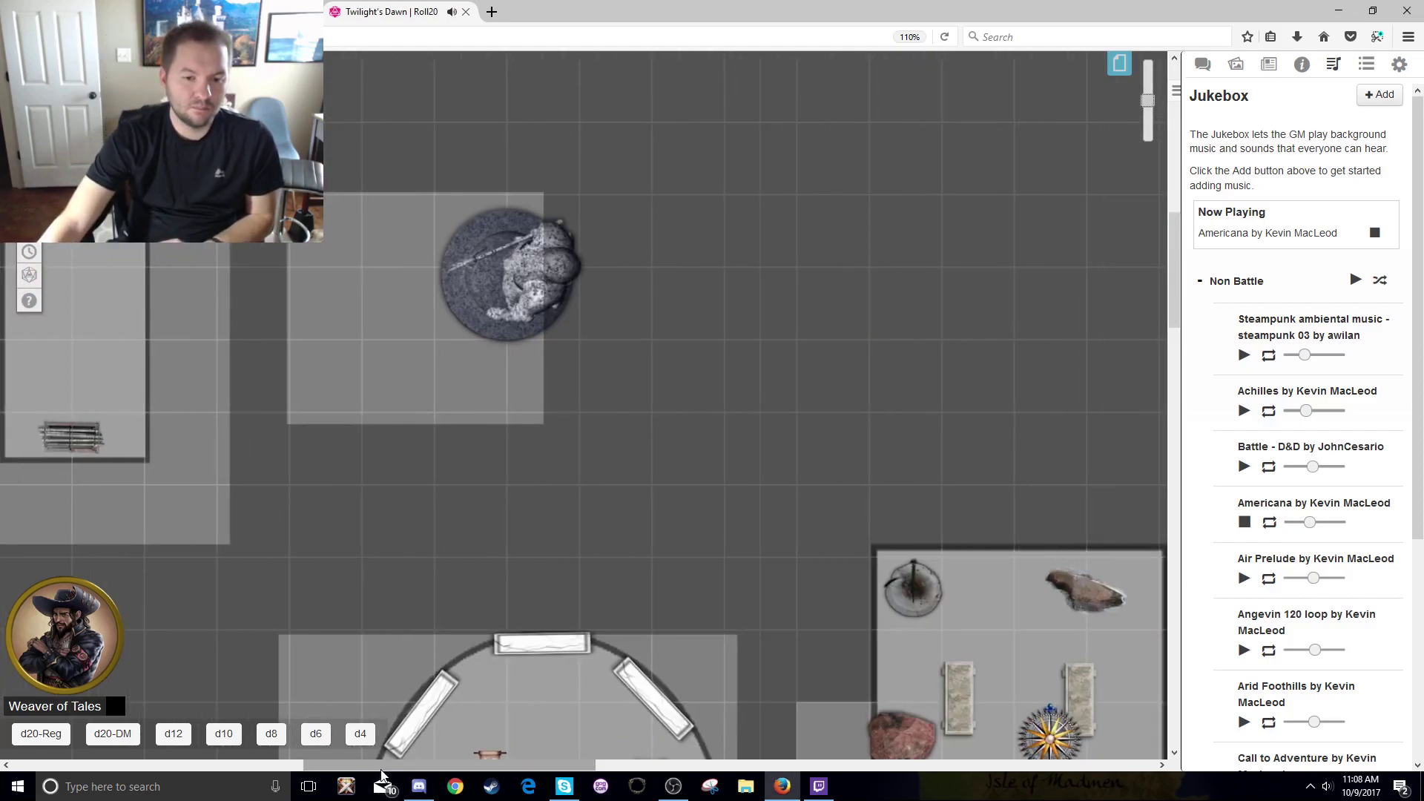
scroll(371, 764, left, 5)
drag(1003, 282, 655, 307)
click(701, 354)
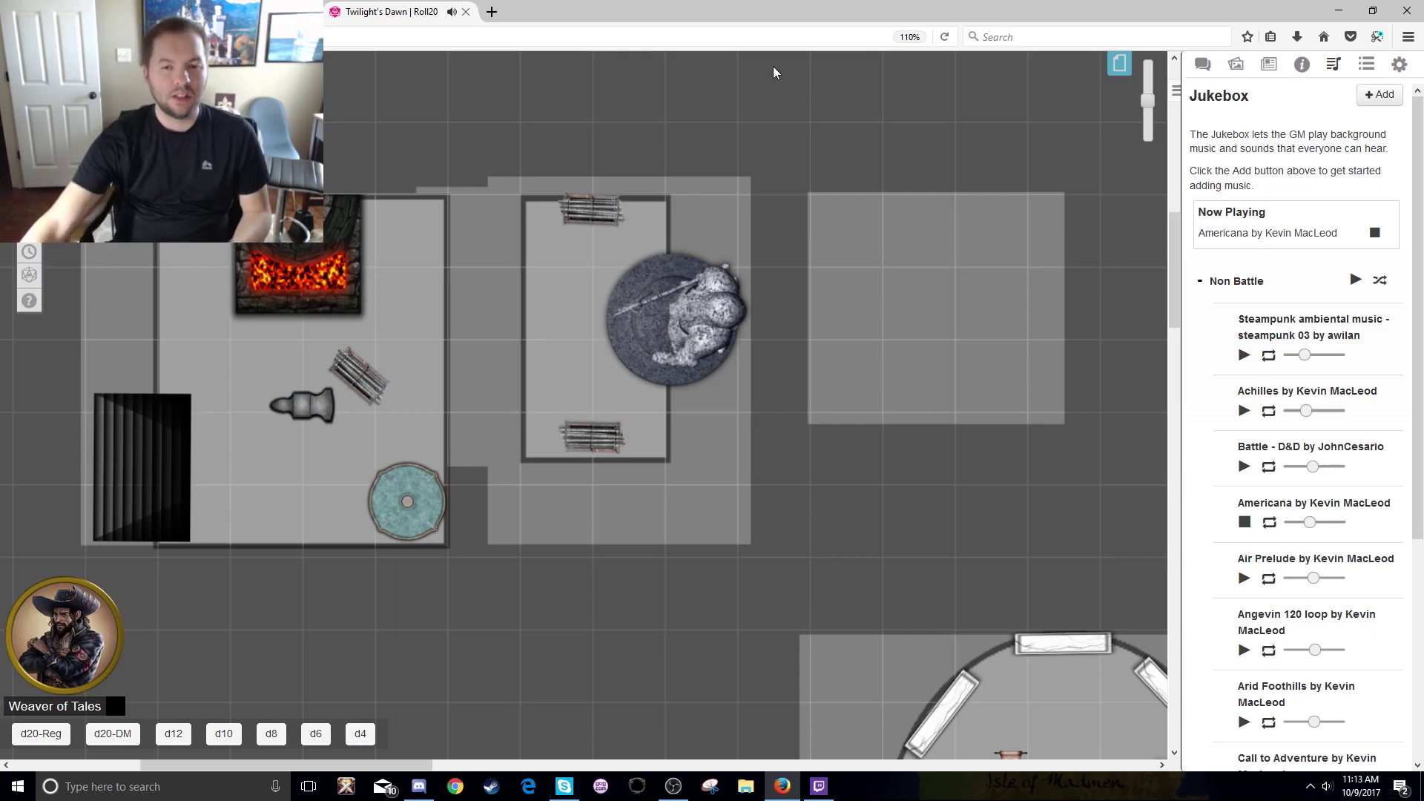
- Expand the journal's Characters folder and review Shane's and Screw Loose's character sheets
click(1267, 65)
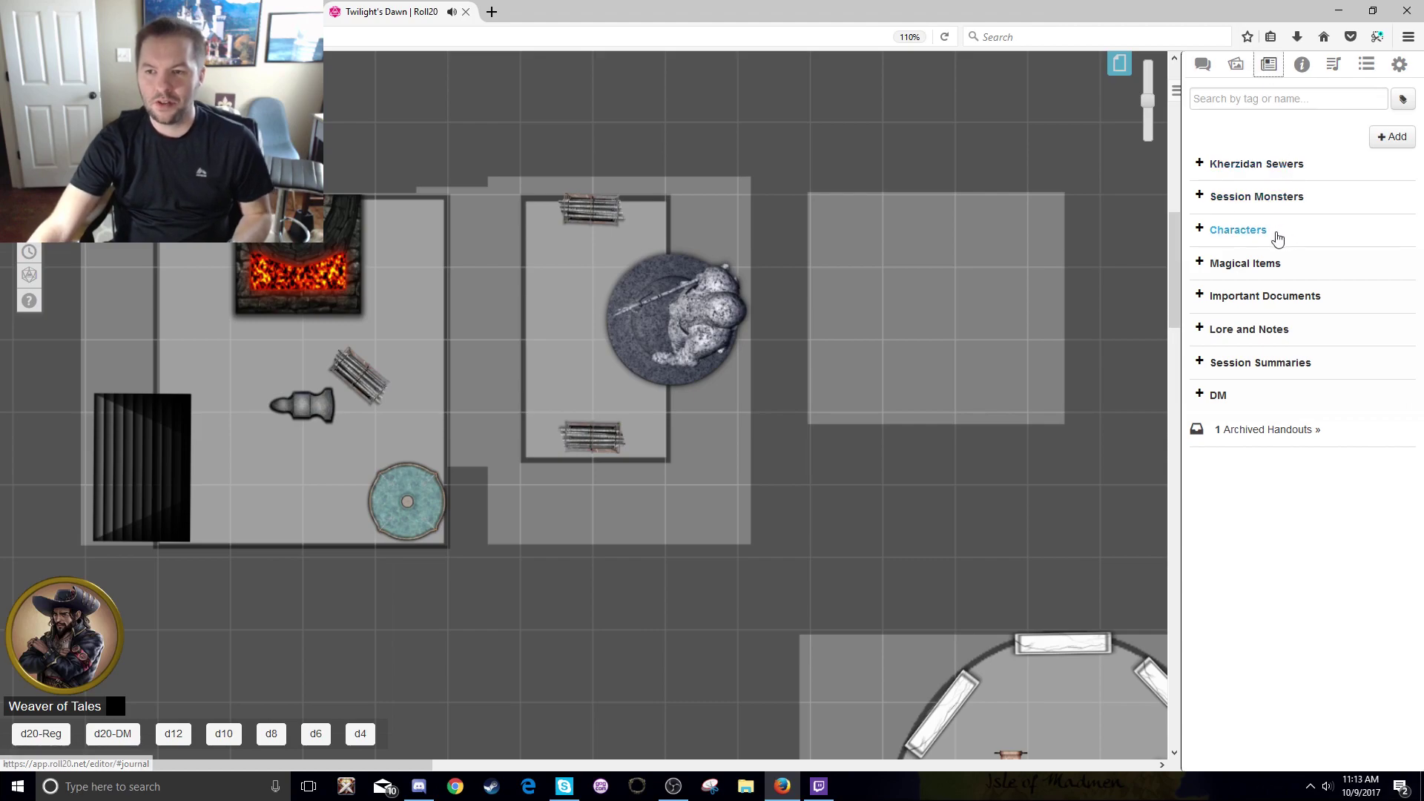
click(1232, 234)
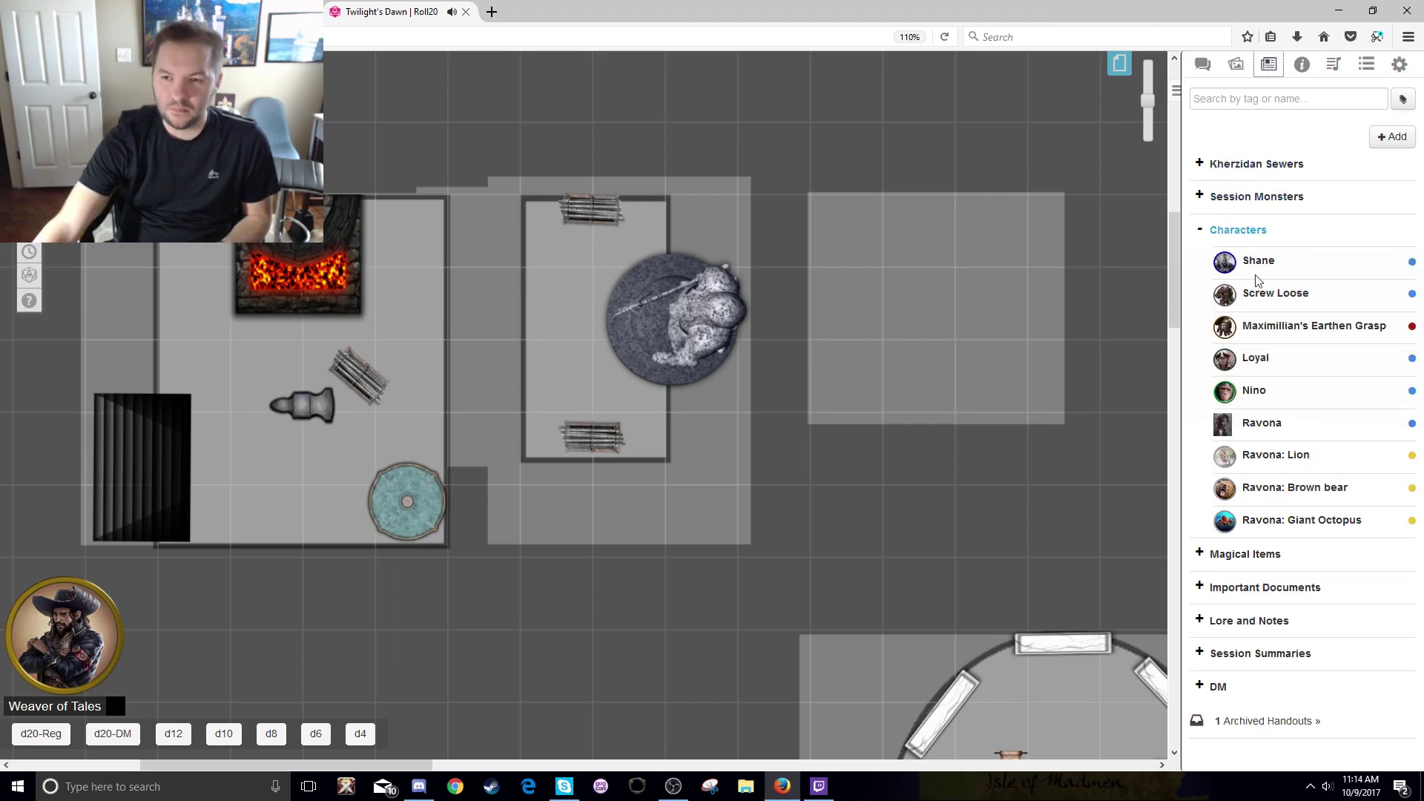
click(1235, 275)
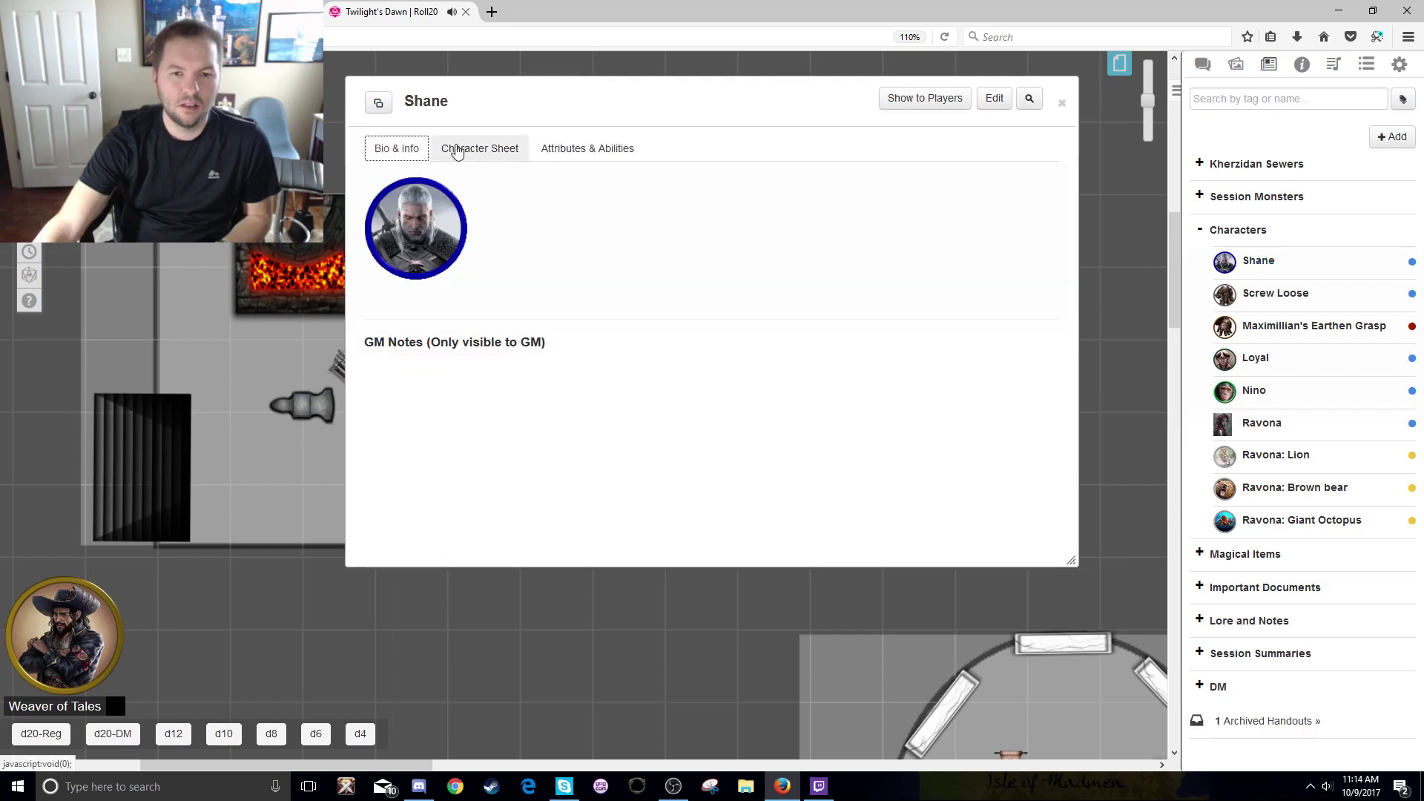
click(457, 152)
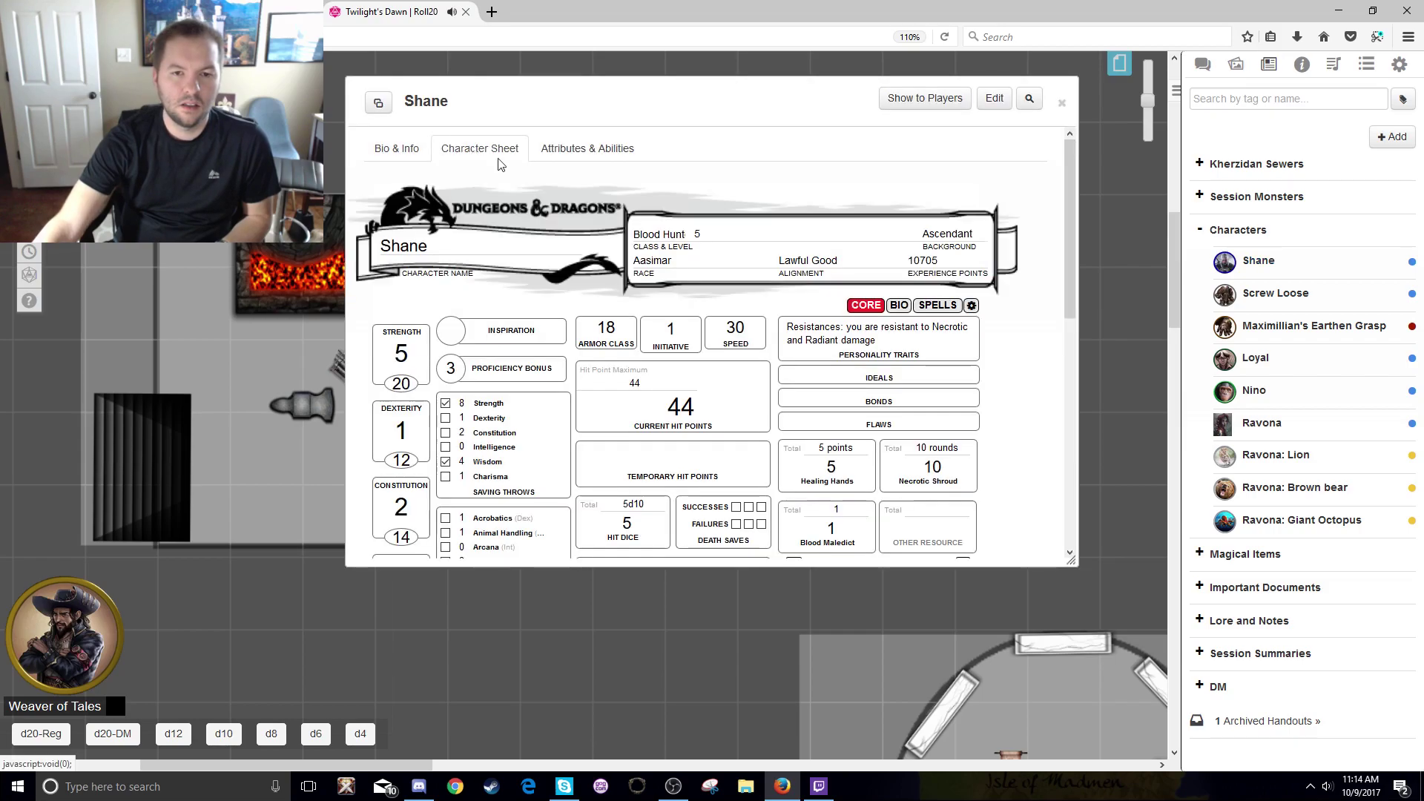
click(1061, 103)
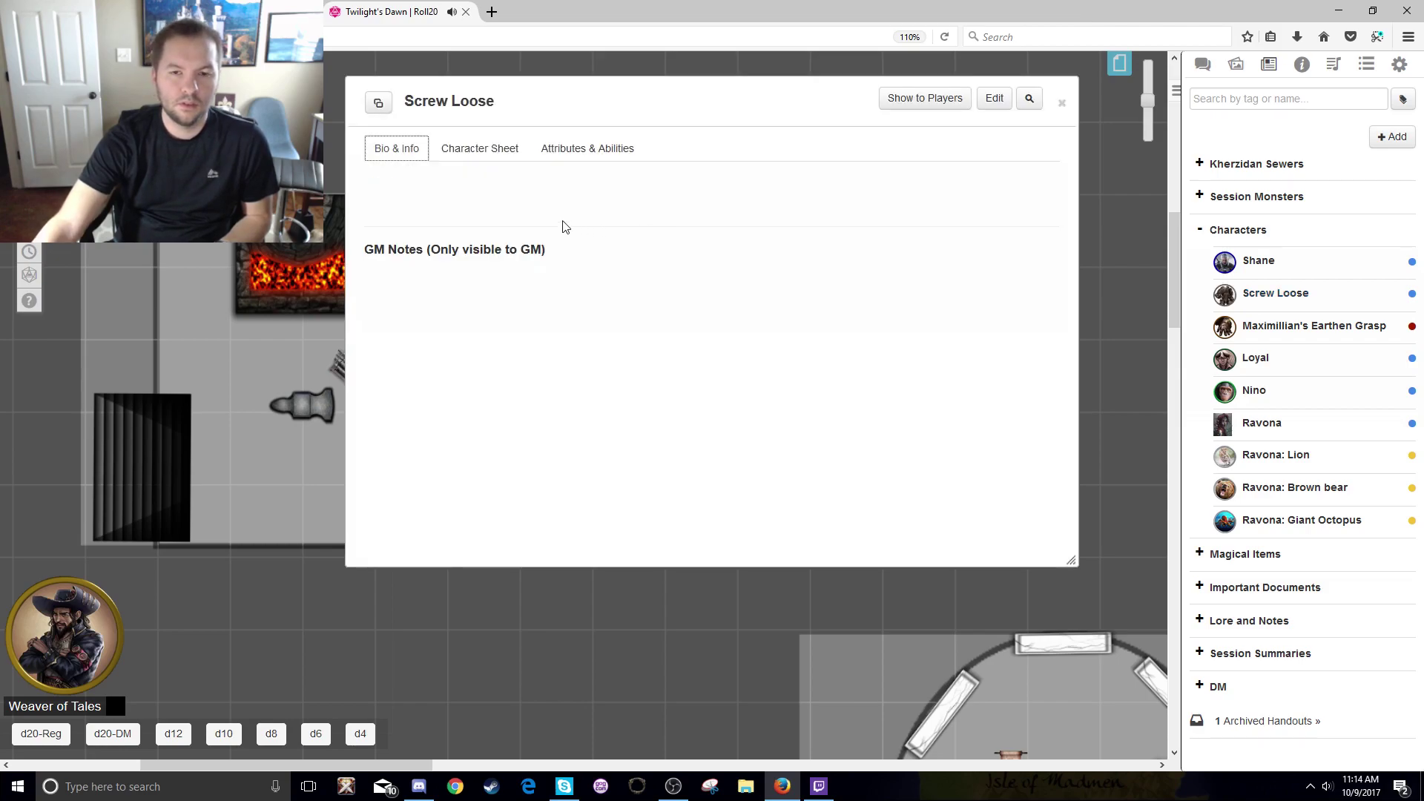
click(462, 149)
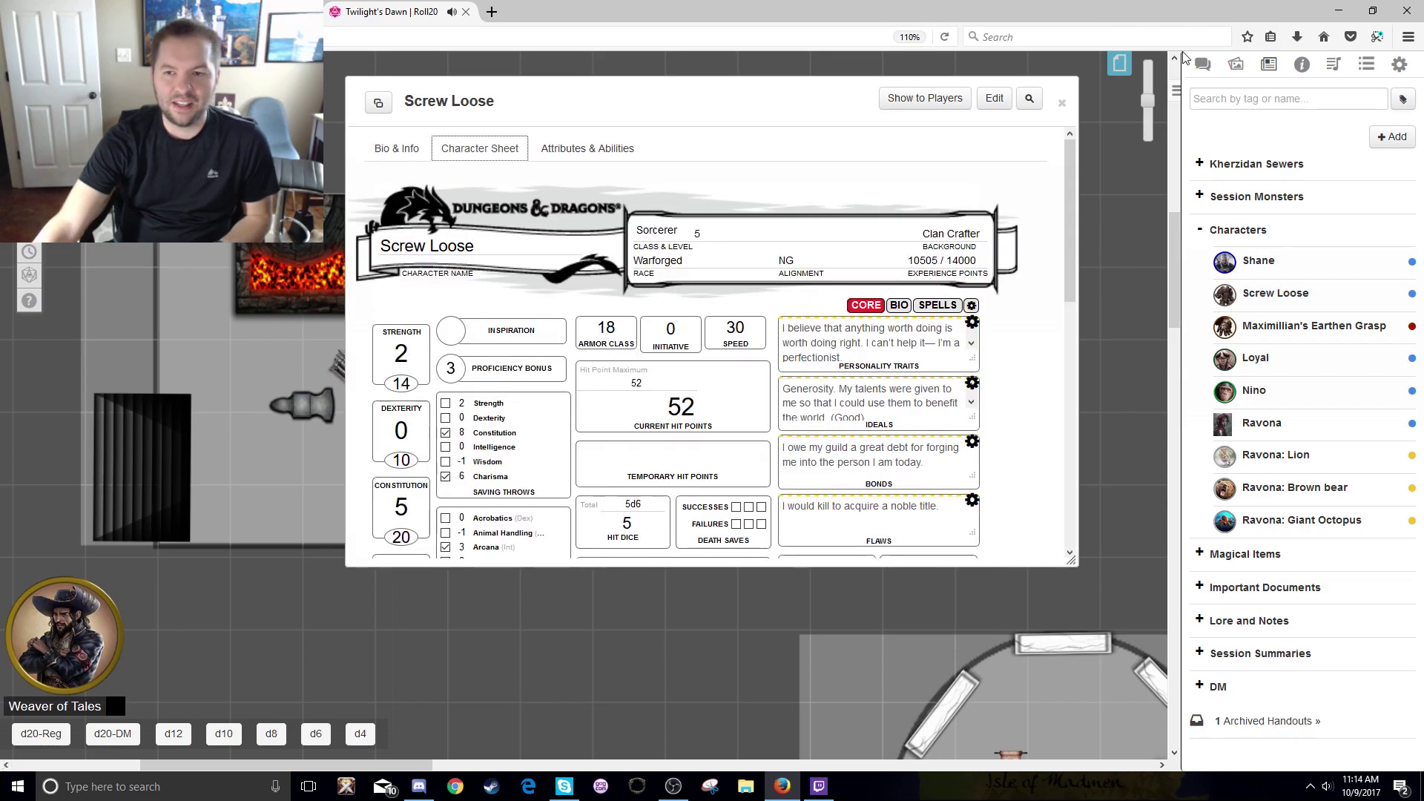
click(1061, 102)
- Review the Loyal, Nino and Ravona character sheets, then toggle the Kherzidan Sewers folder open and closed
click(1253, 357)
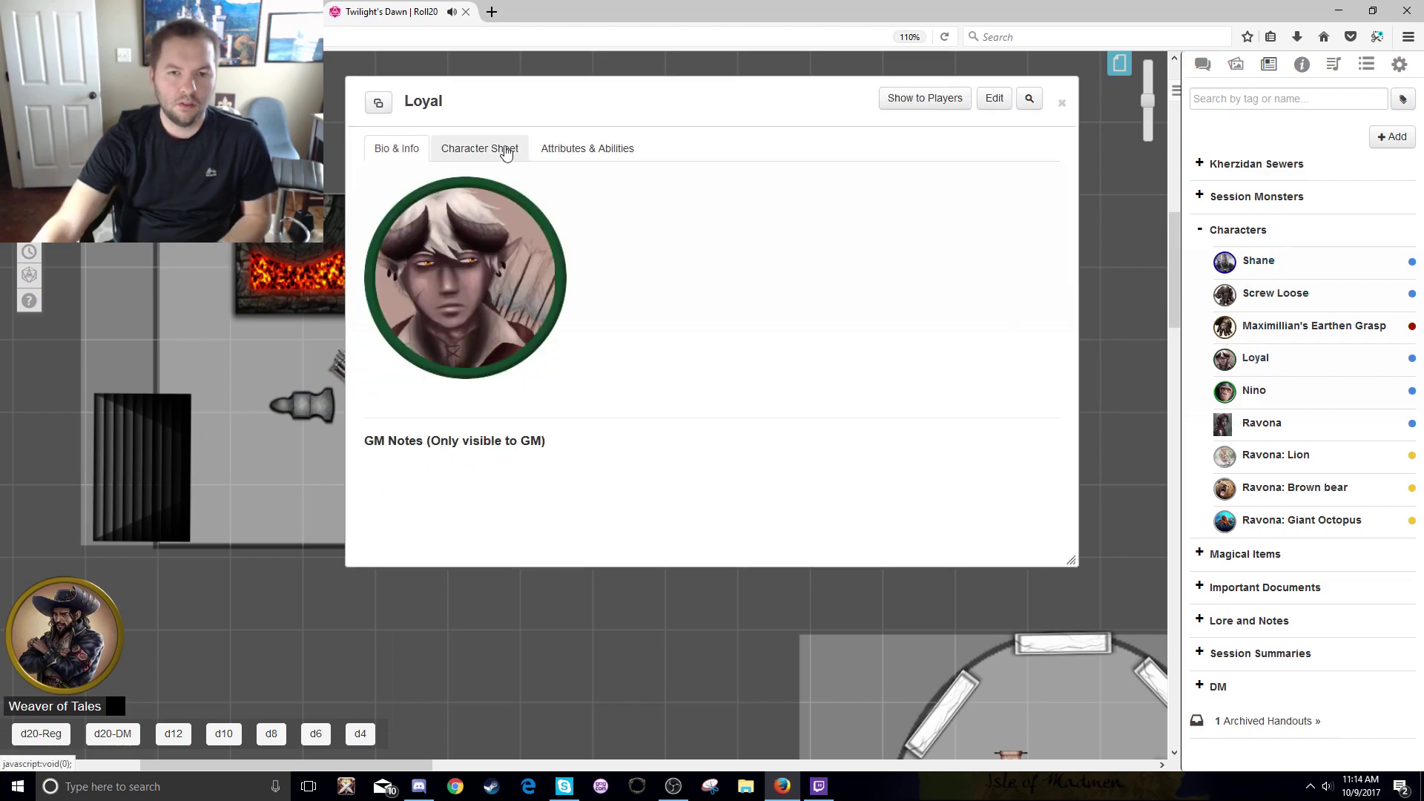
click(506, 153)
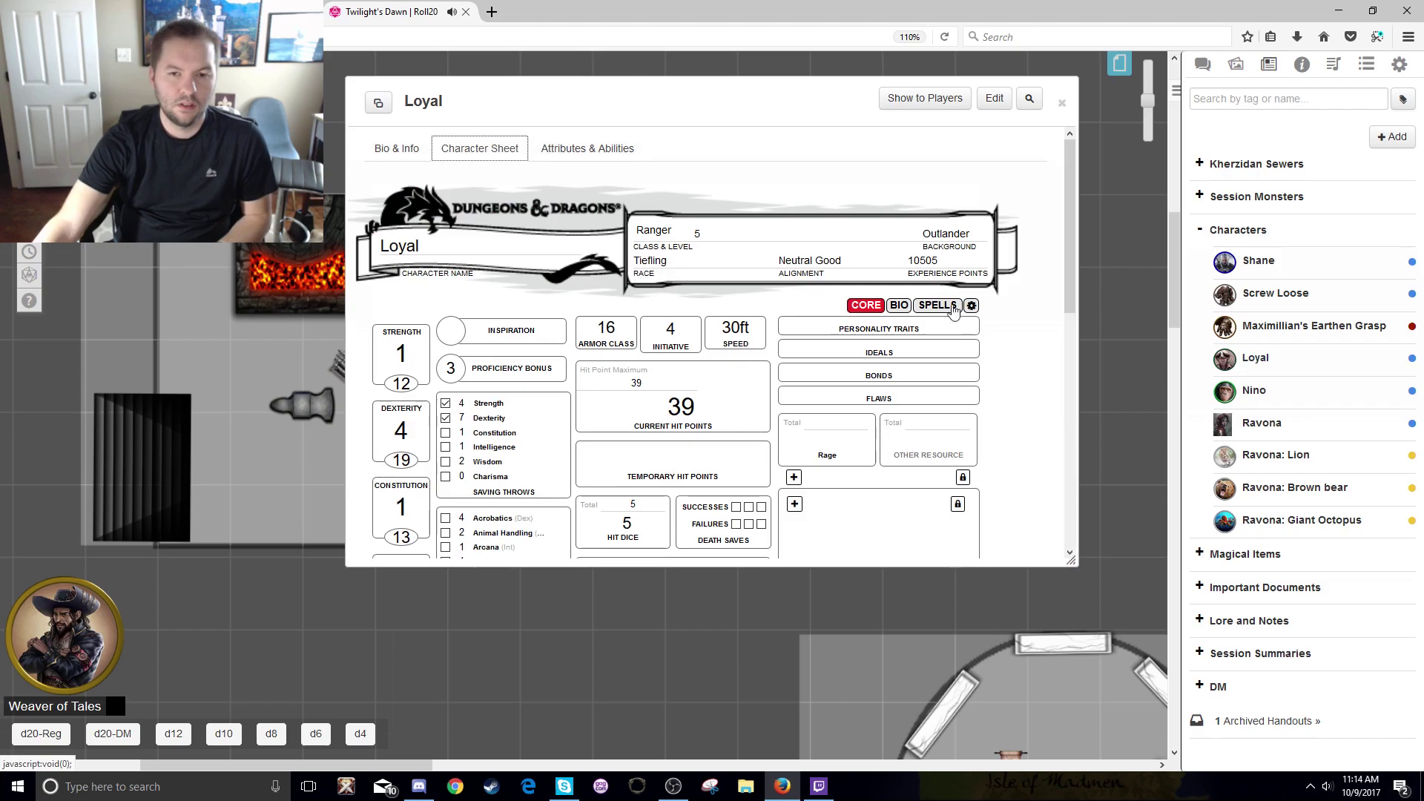
click(1066, 105)
click(1260, 393)
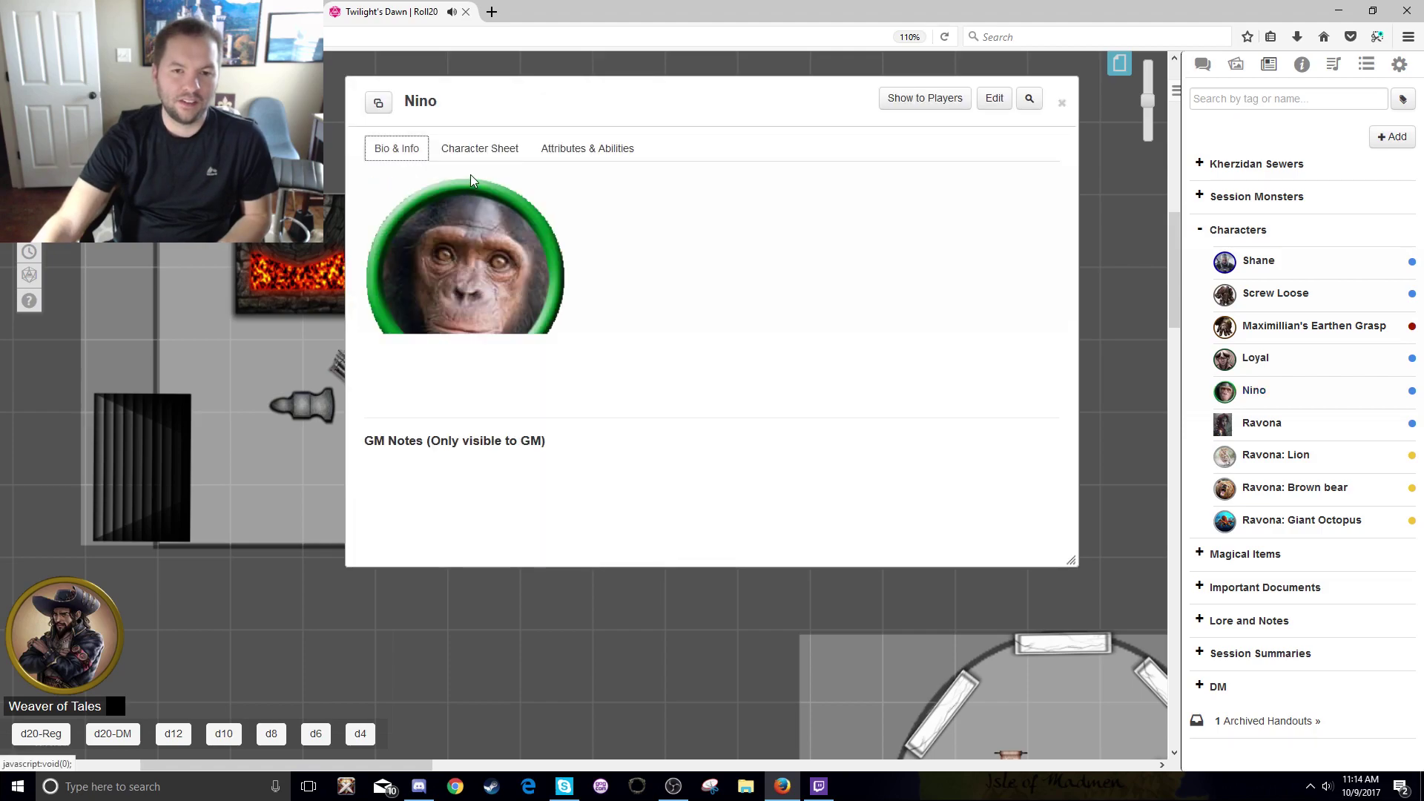
click(481, 149)
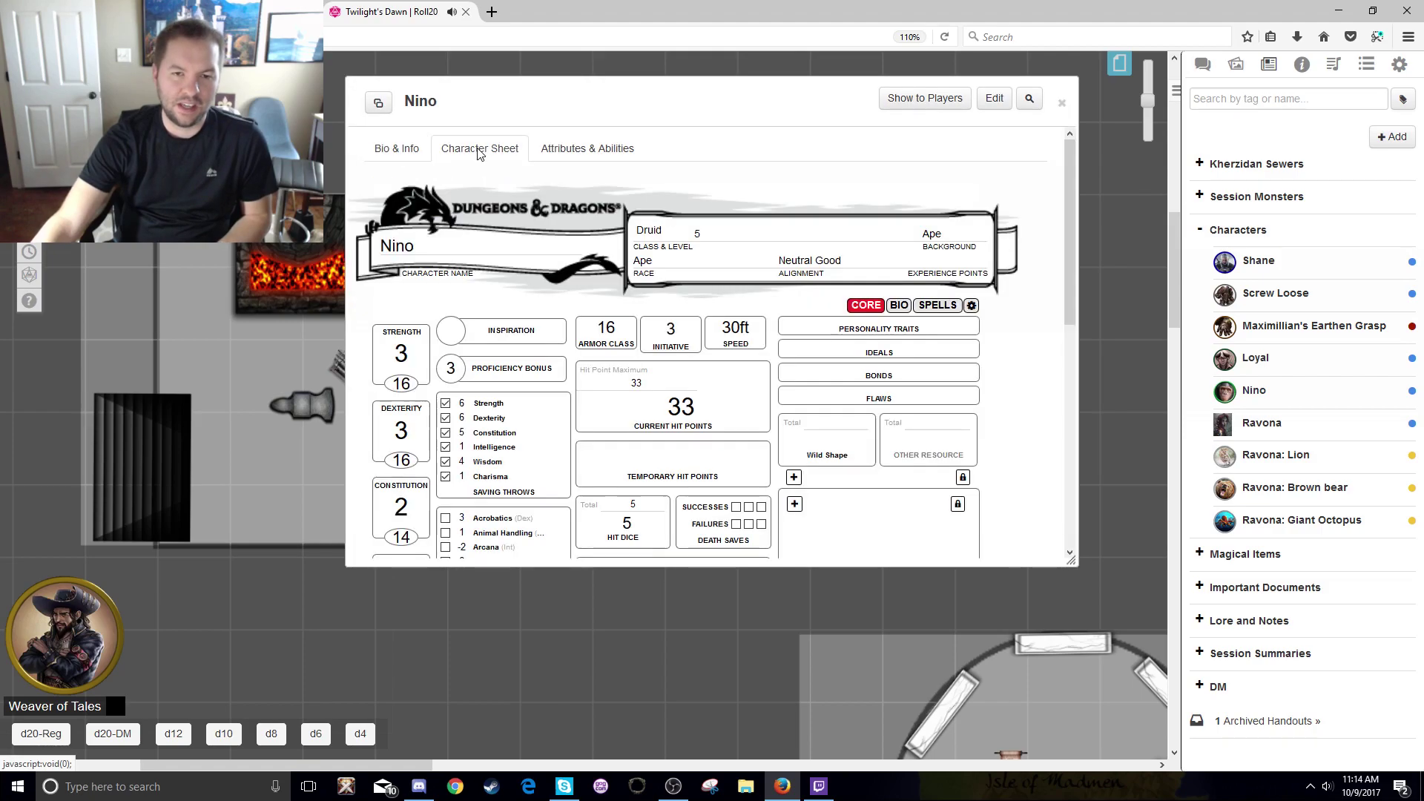
click(1061, 105)
click(1262, 424)
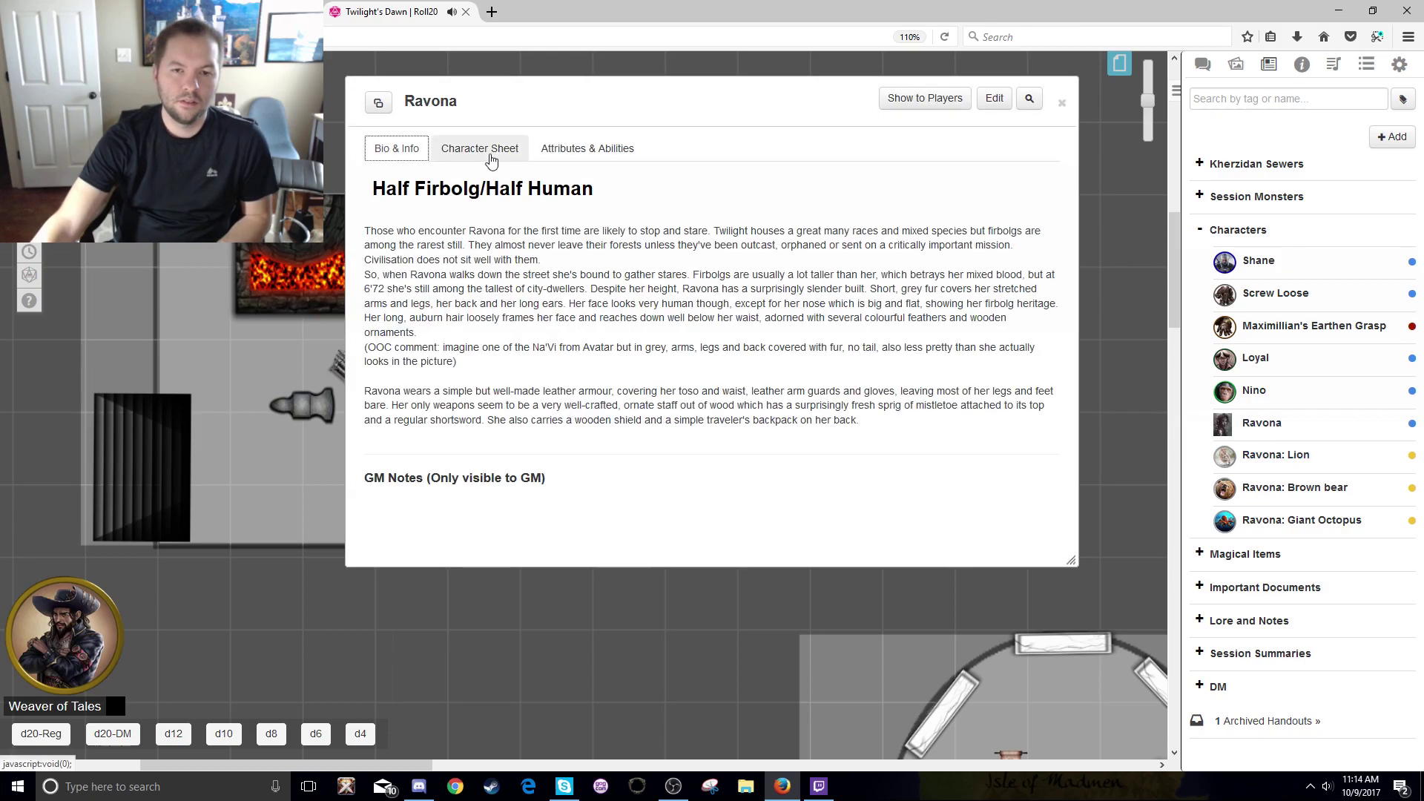
click(490, 160)
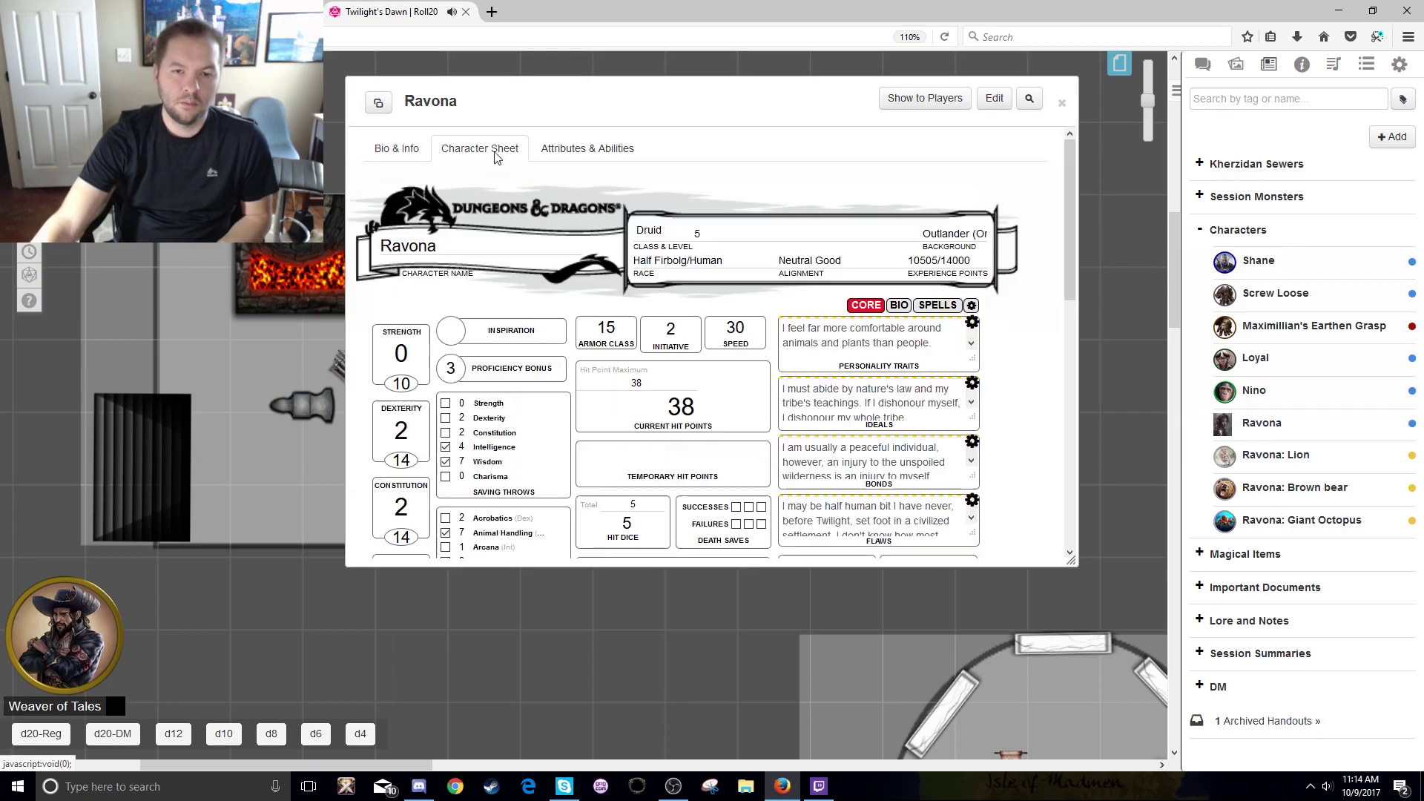
click(1061, 105)
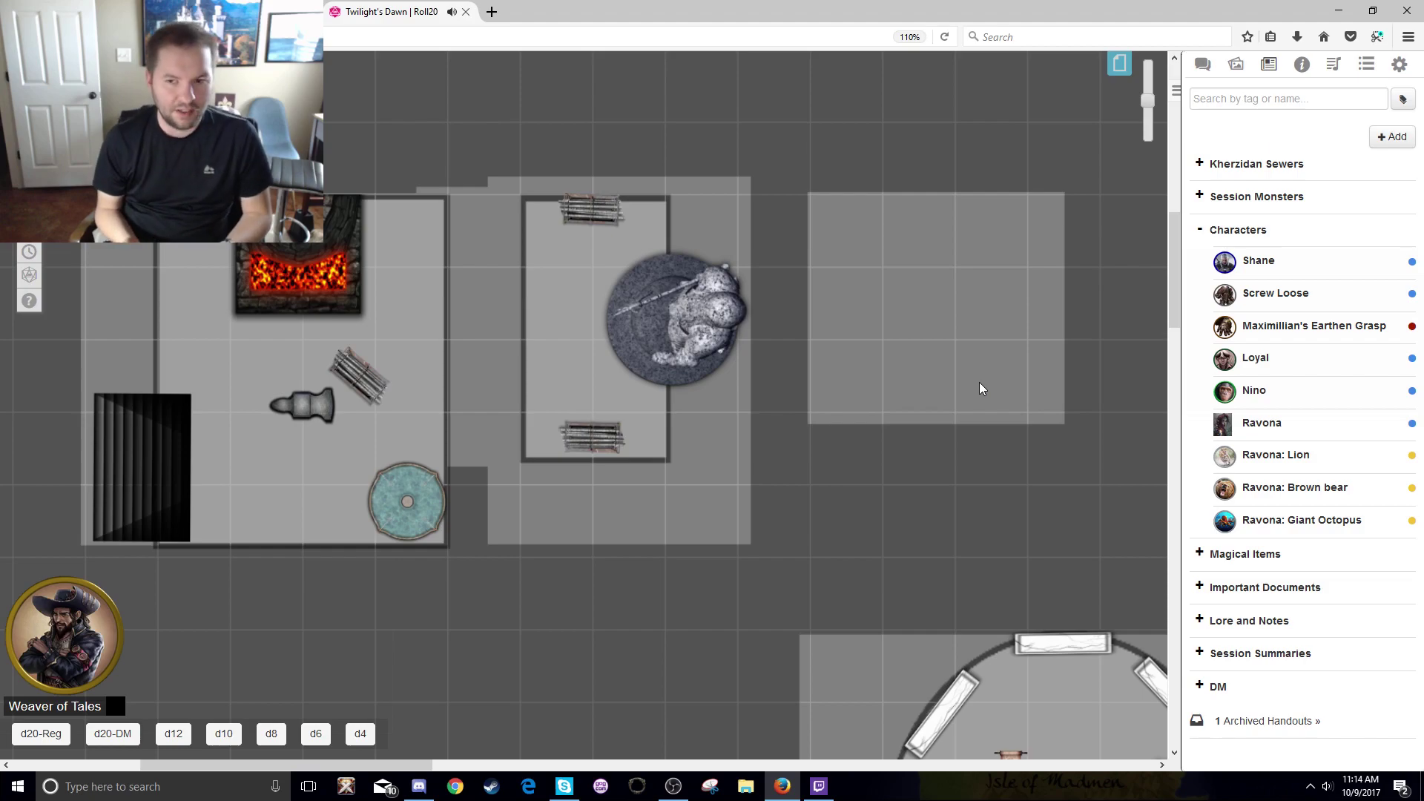
click(1235, 165)
click(1239, 166)
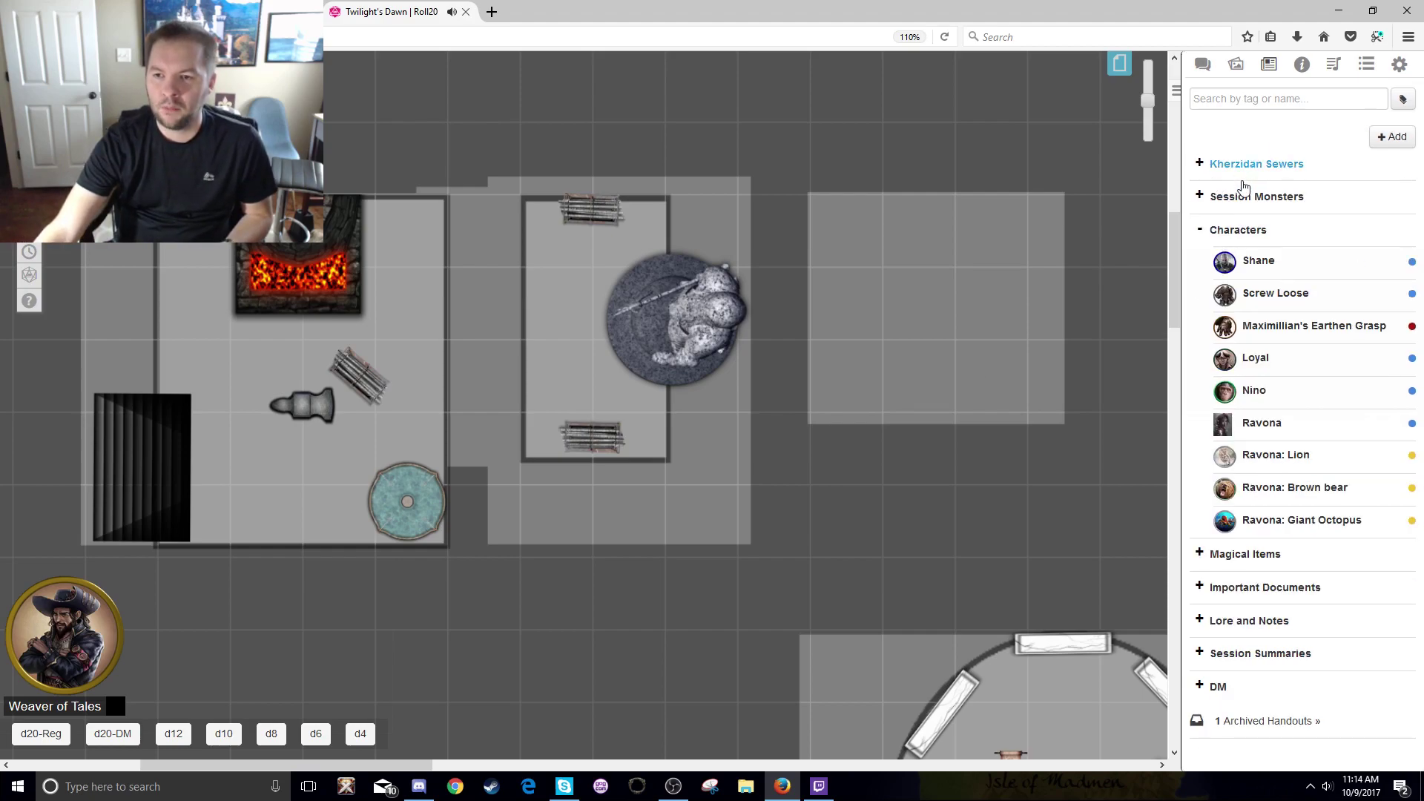
- Open Shield Guardian's full stat block and scroll to its Multiattack, Fist and Greataxe actions
click(1242, 198)
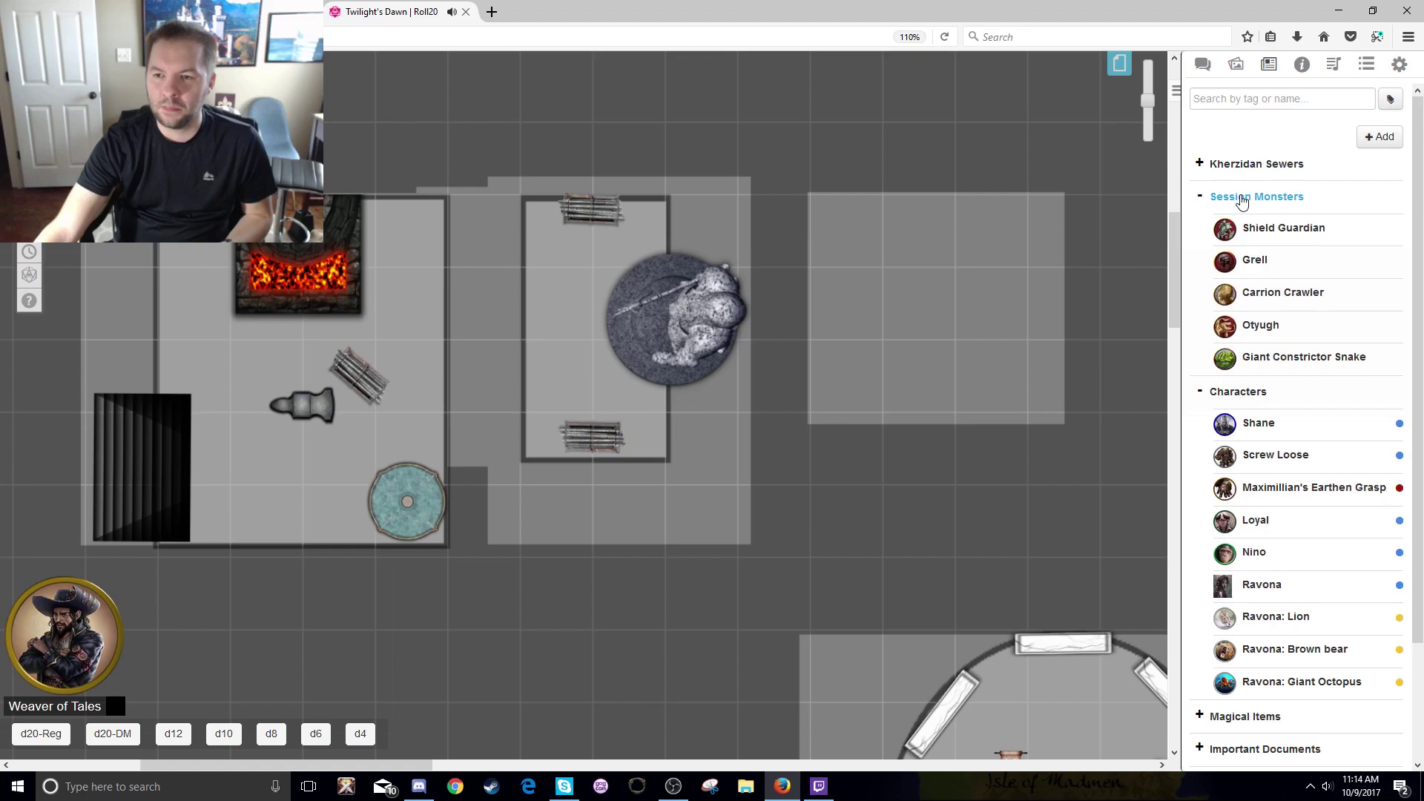
click(1260, 238)
click(504, 148)
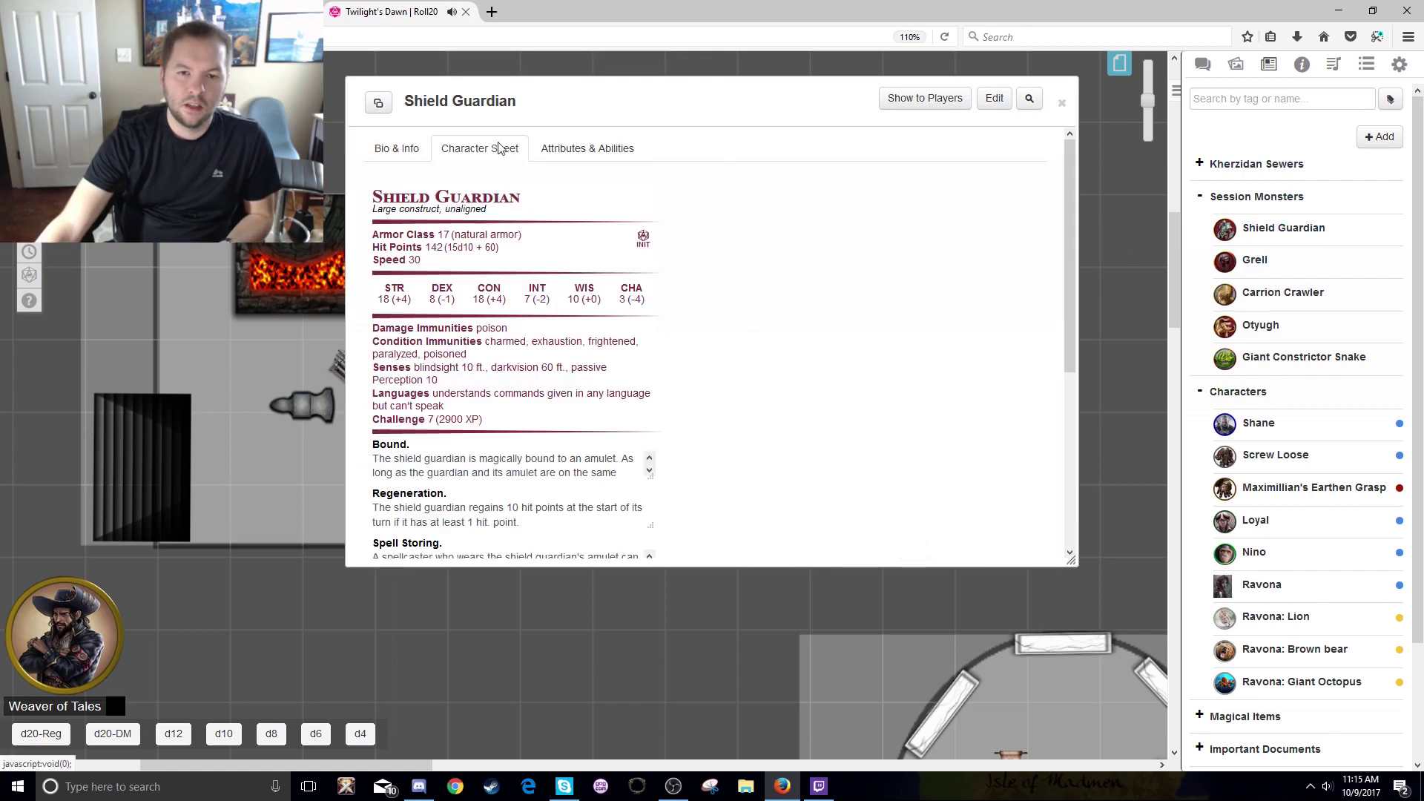
scroll(474, 289, down, 4)
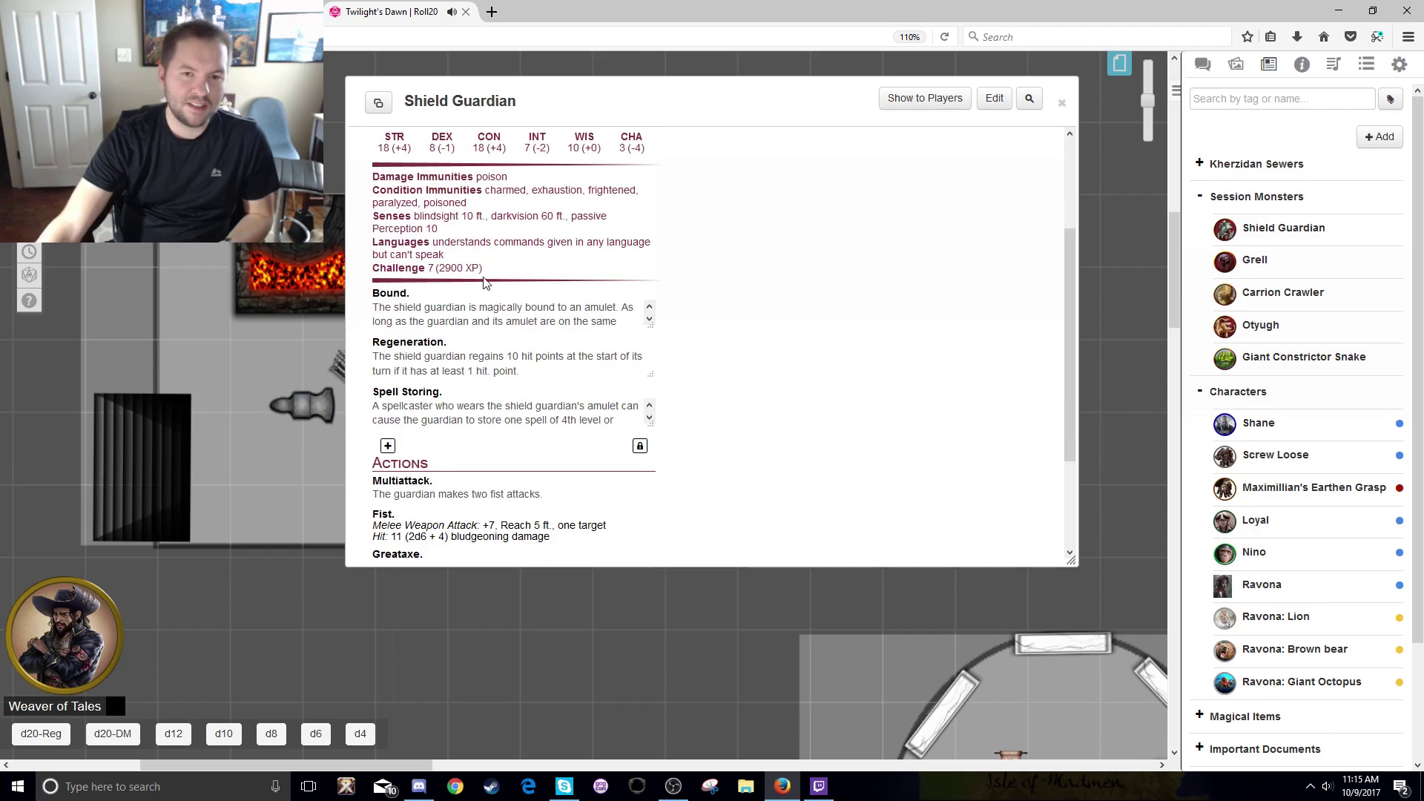
scroll(485, 297, up, 2)
scroll(493, 371, down, 4)
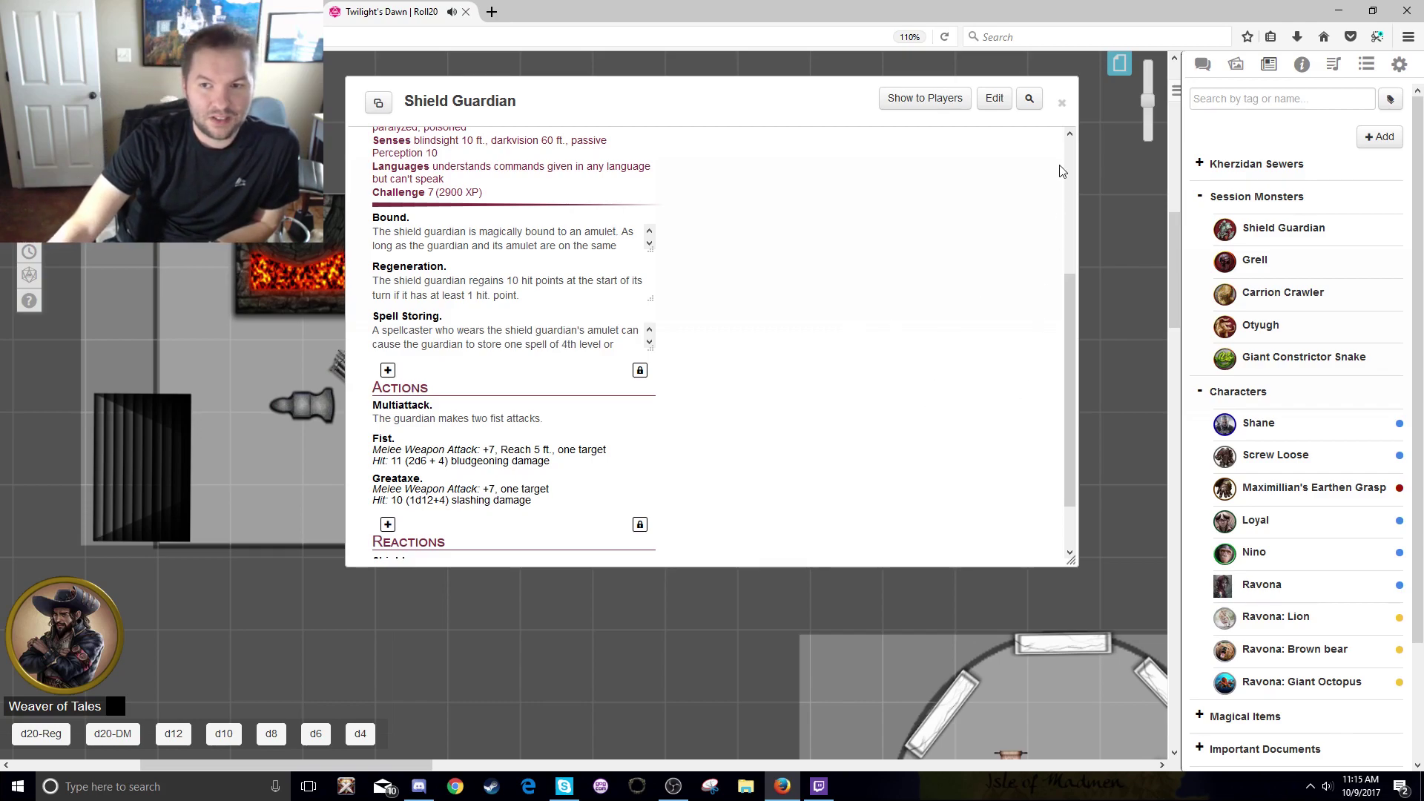
click(1062, 104)
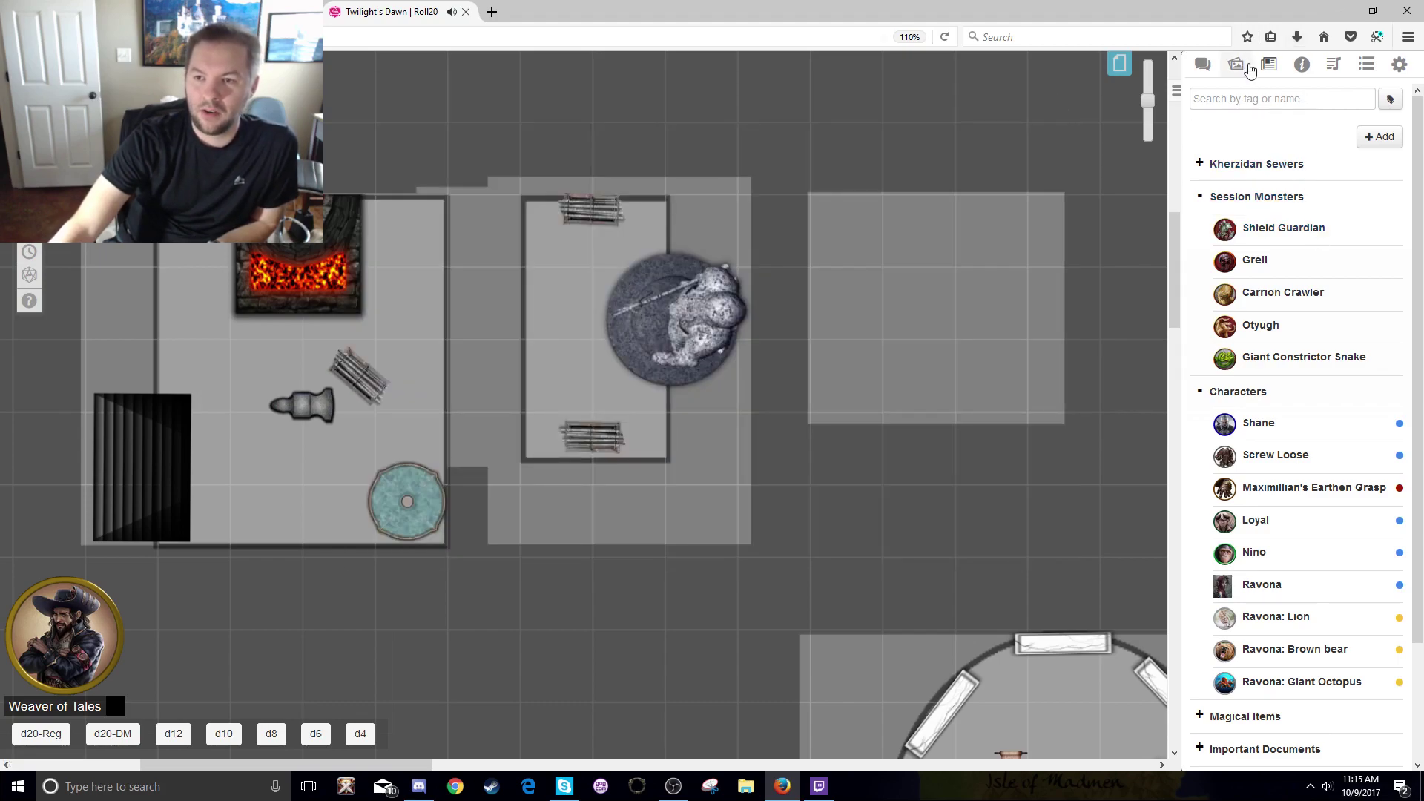
click(1201, 65)
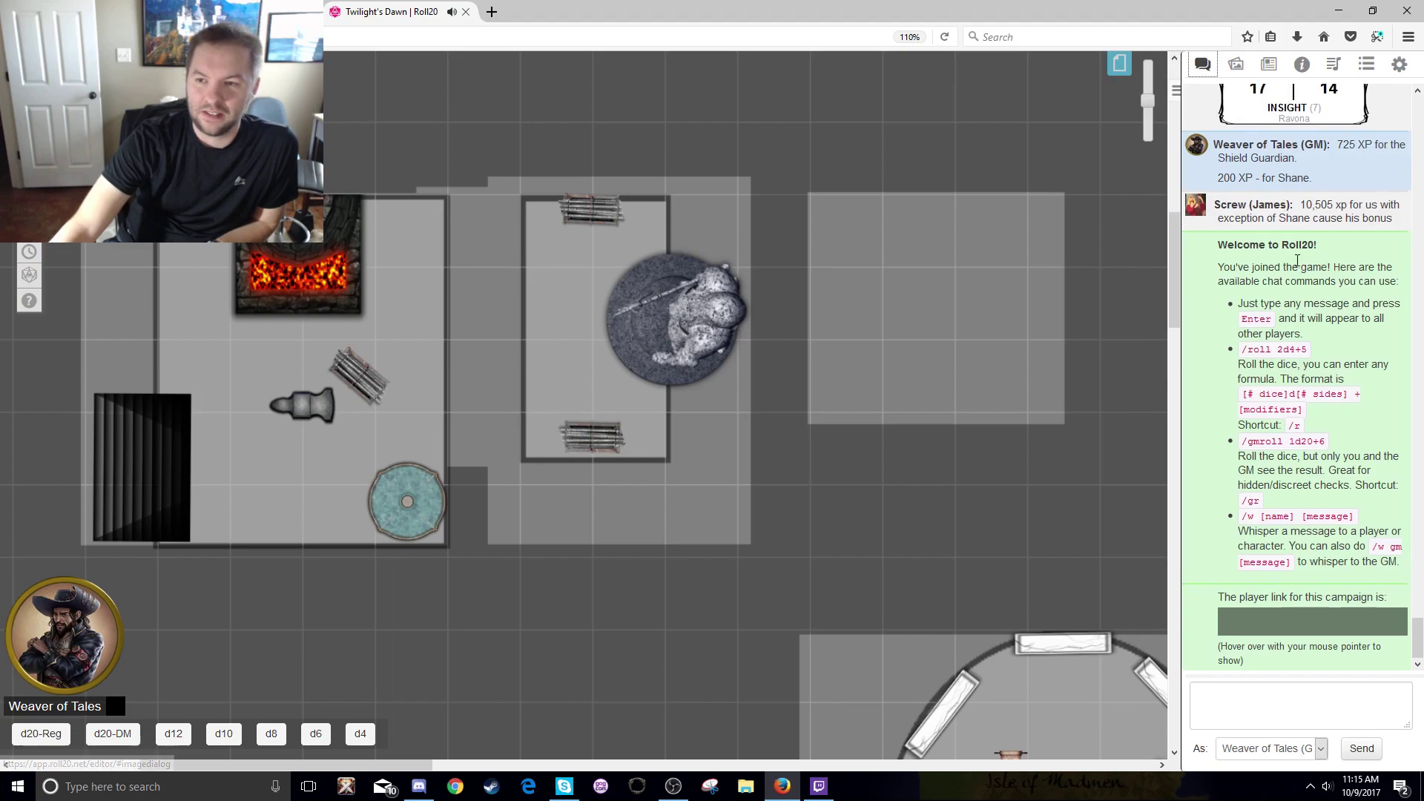
scroll(1297, 274, up, 3)
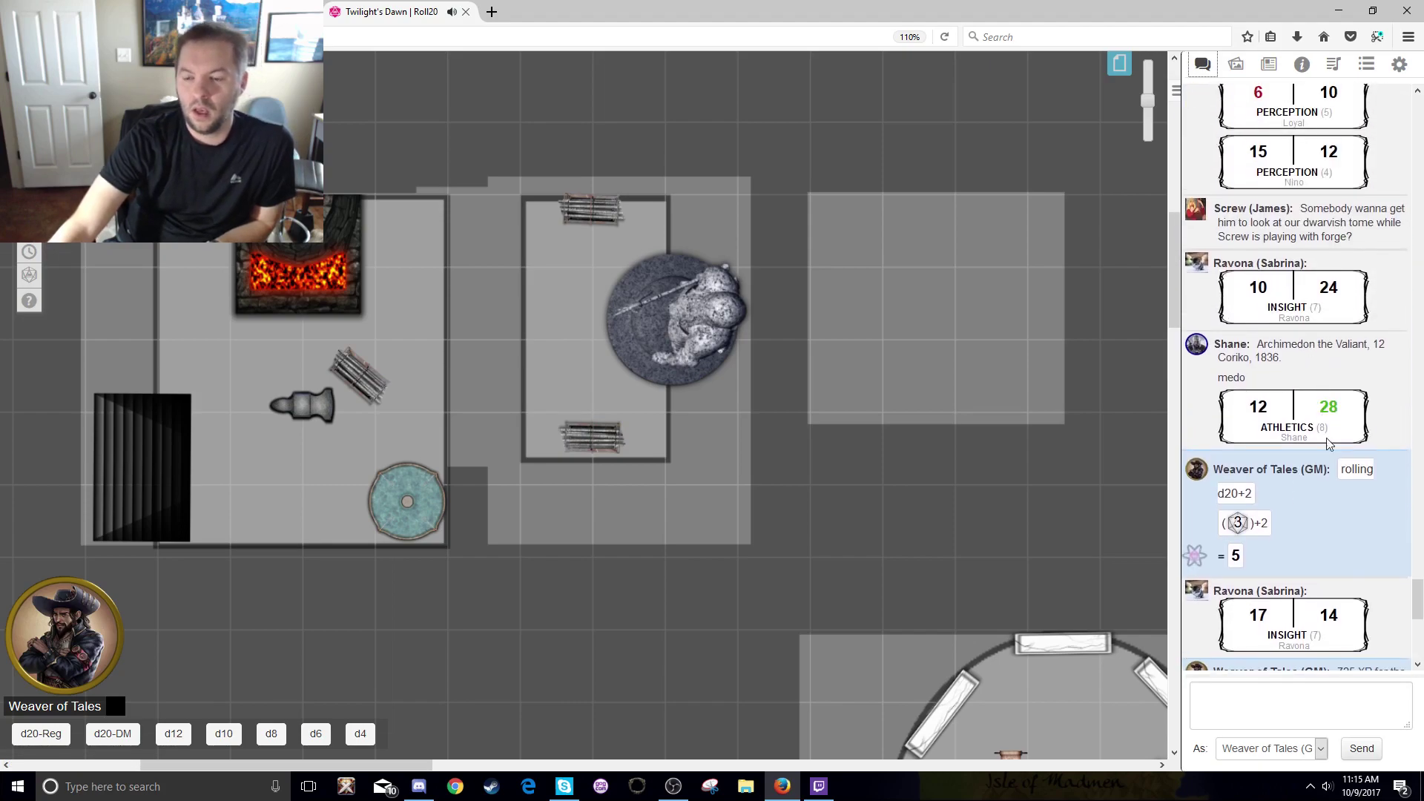
scroll(1319, 536, up, 7)
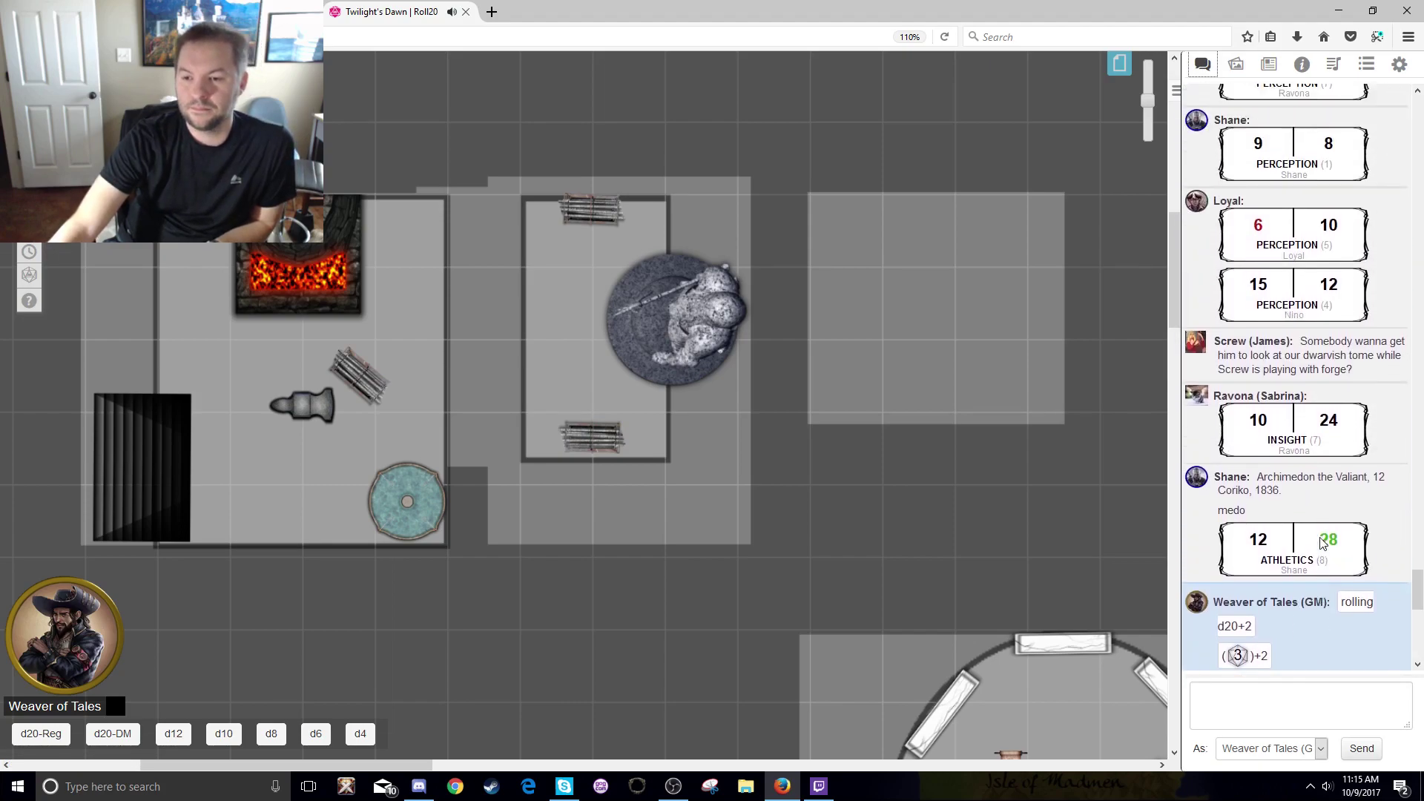
scroll(1319, 543, up, 10)
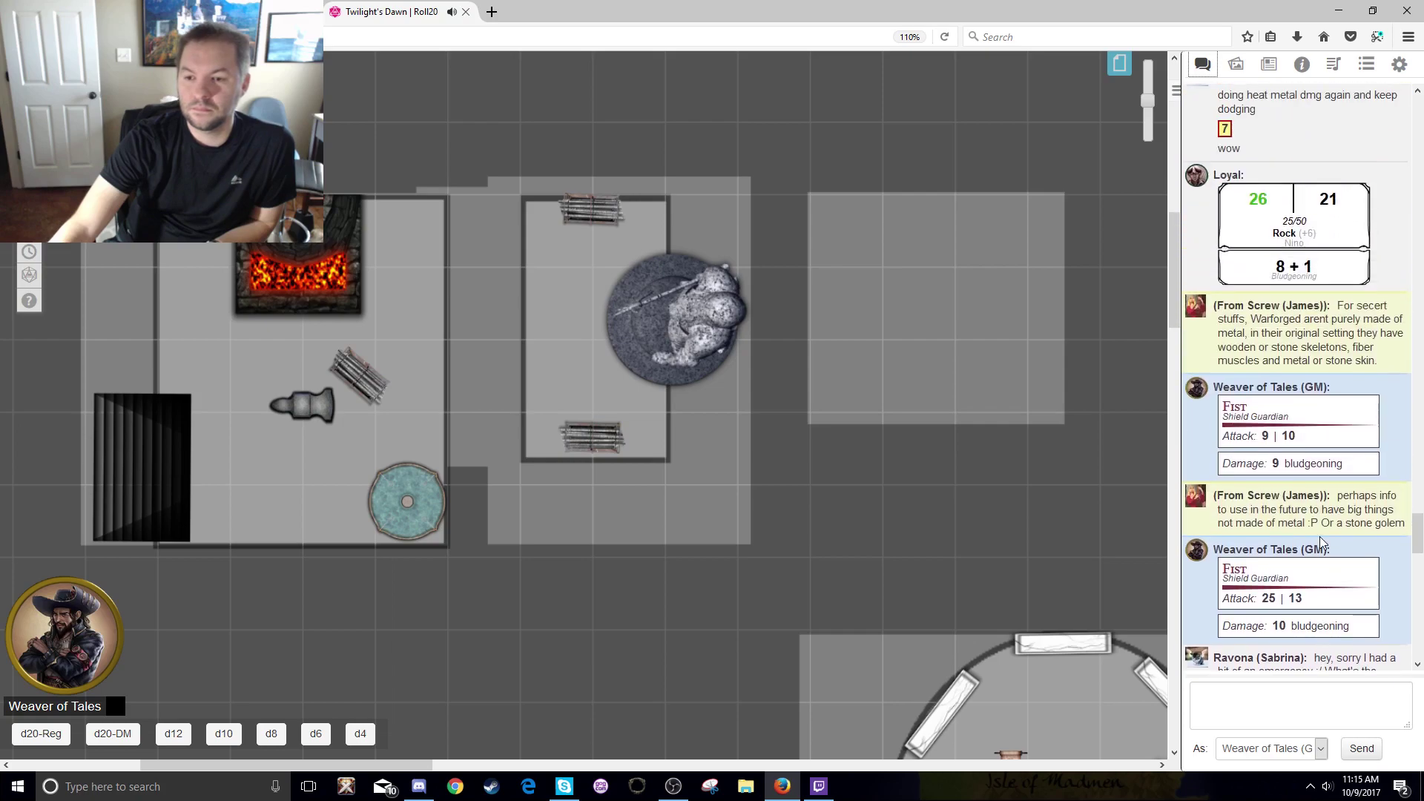
scroll(1320, 534, up, 10)
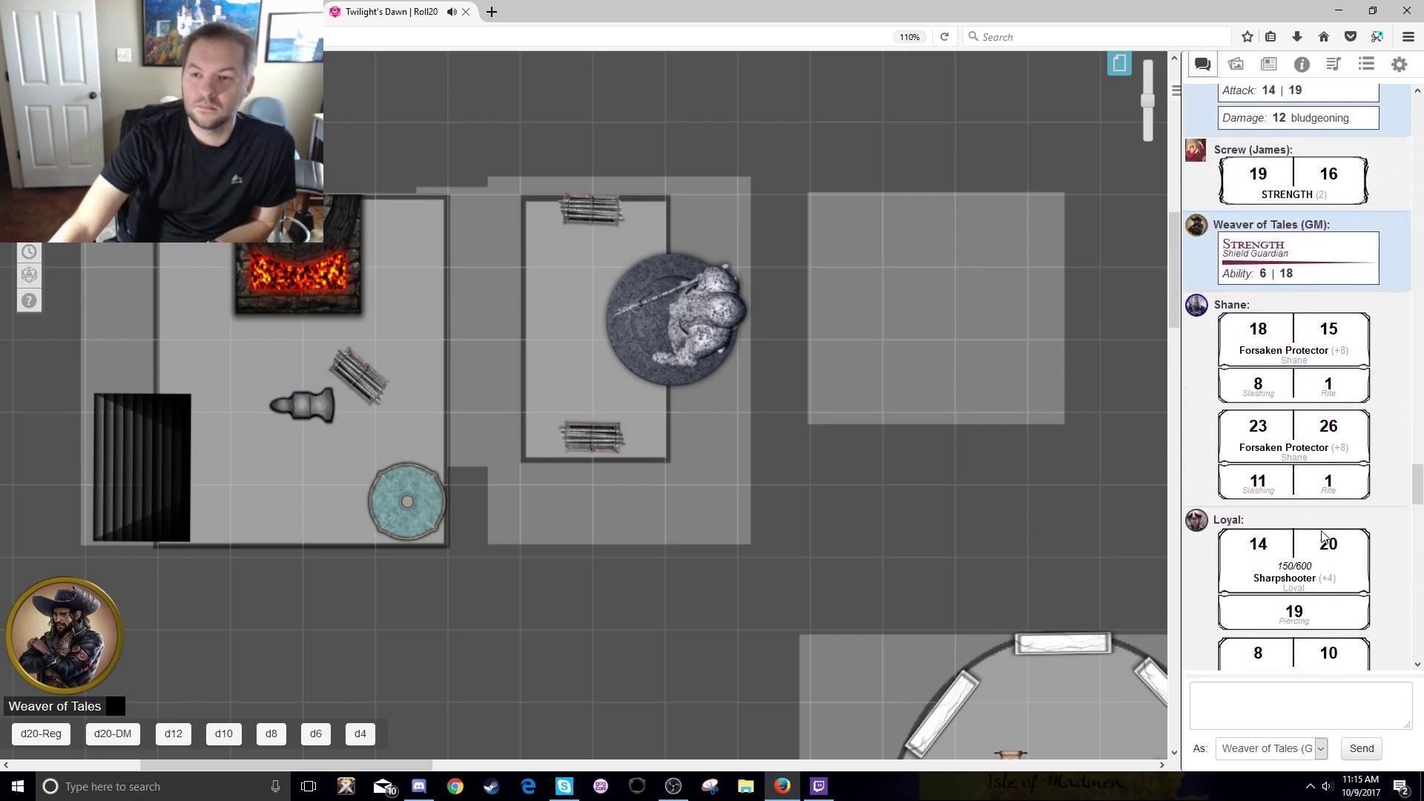
scroll(1322, 536, up, 2)
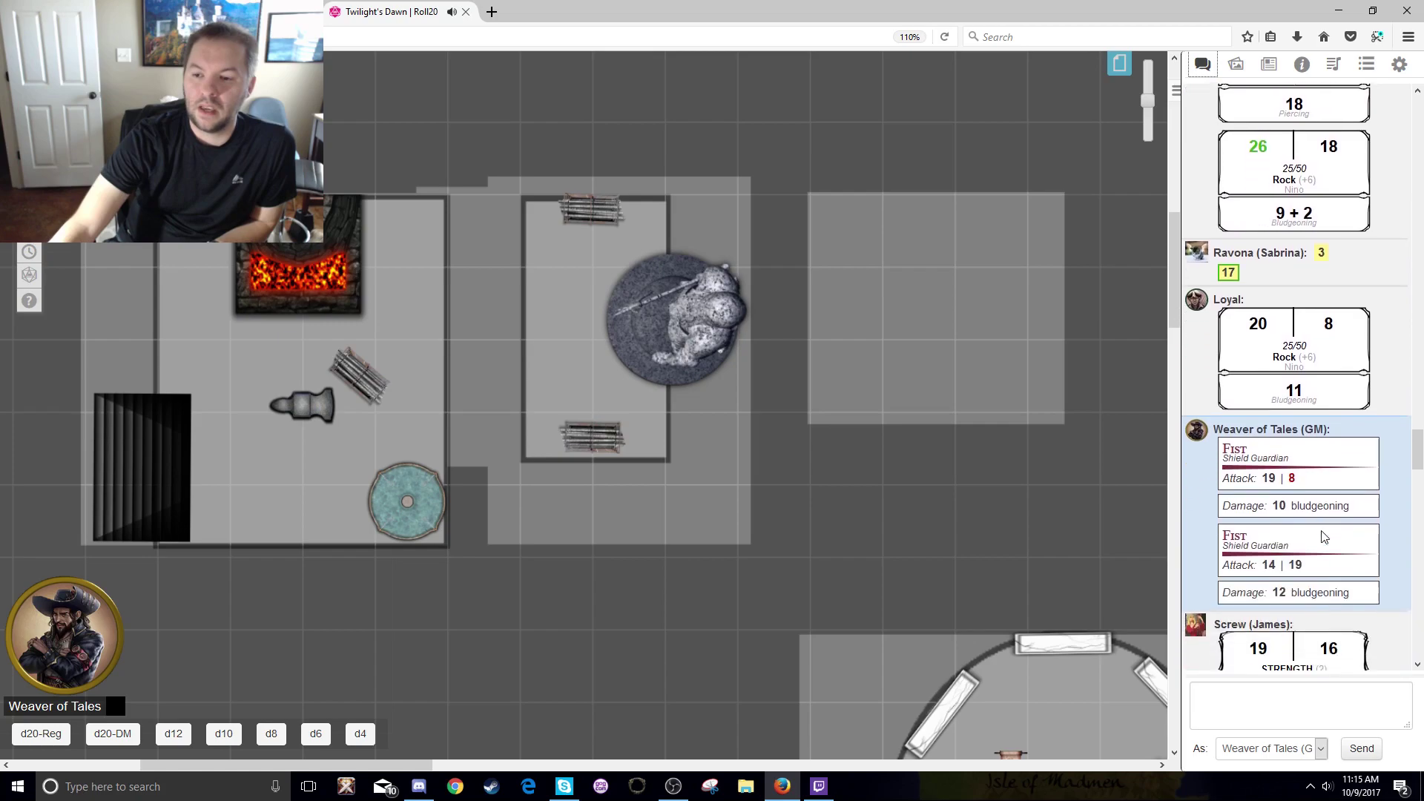
scroll(1305, 445, down, 3)
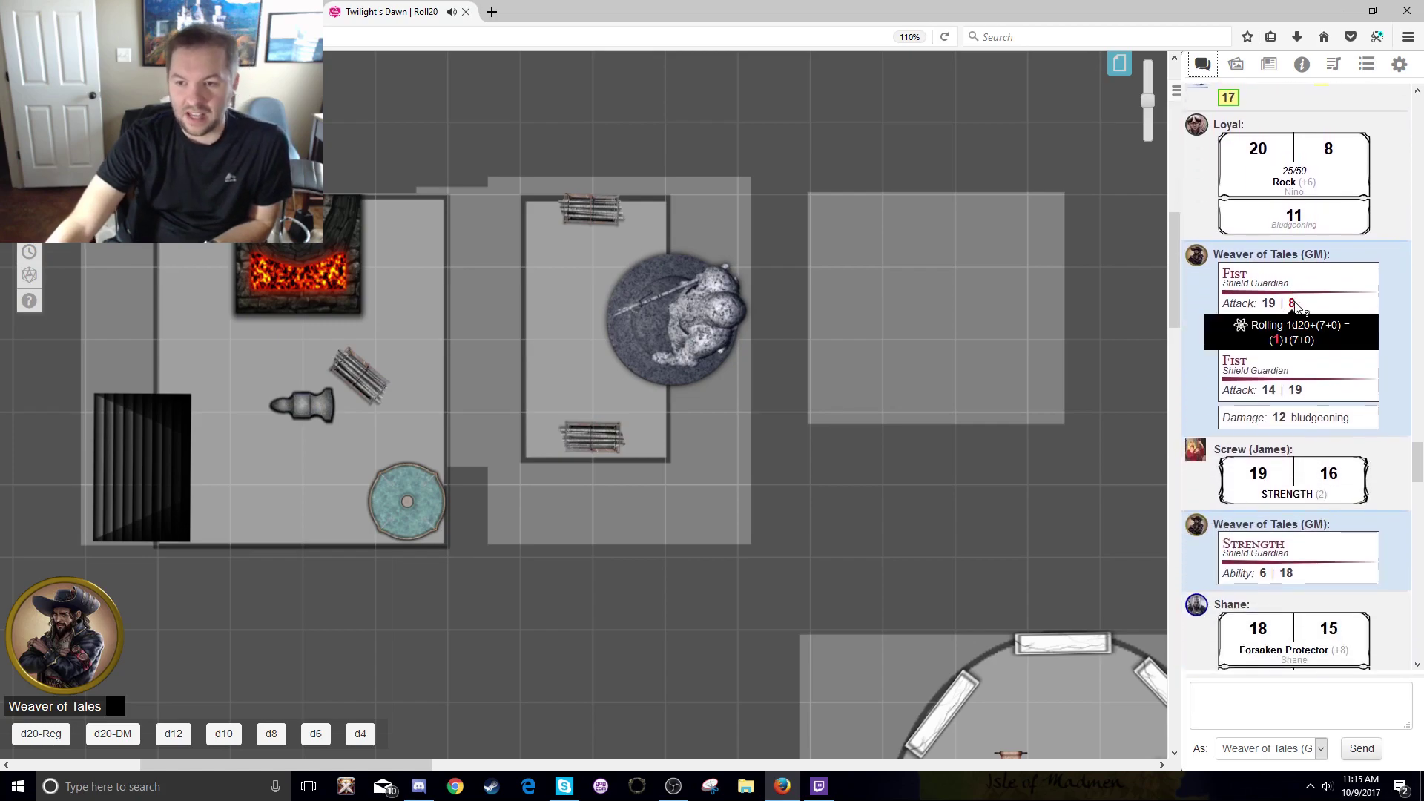
mouse_move(1294, 395)
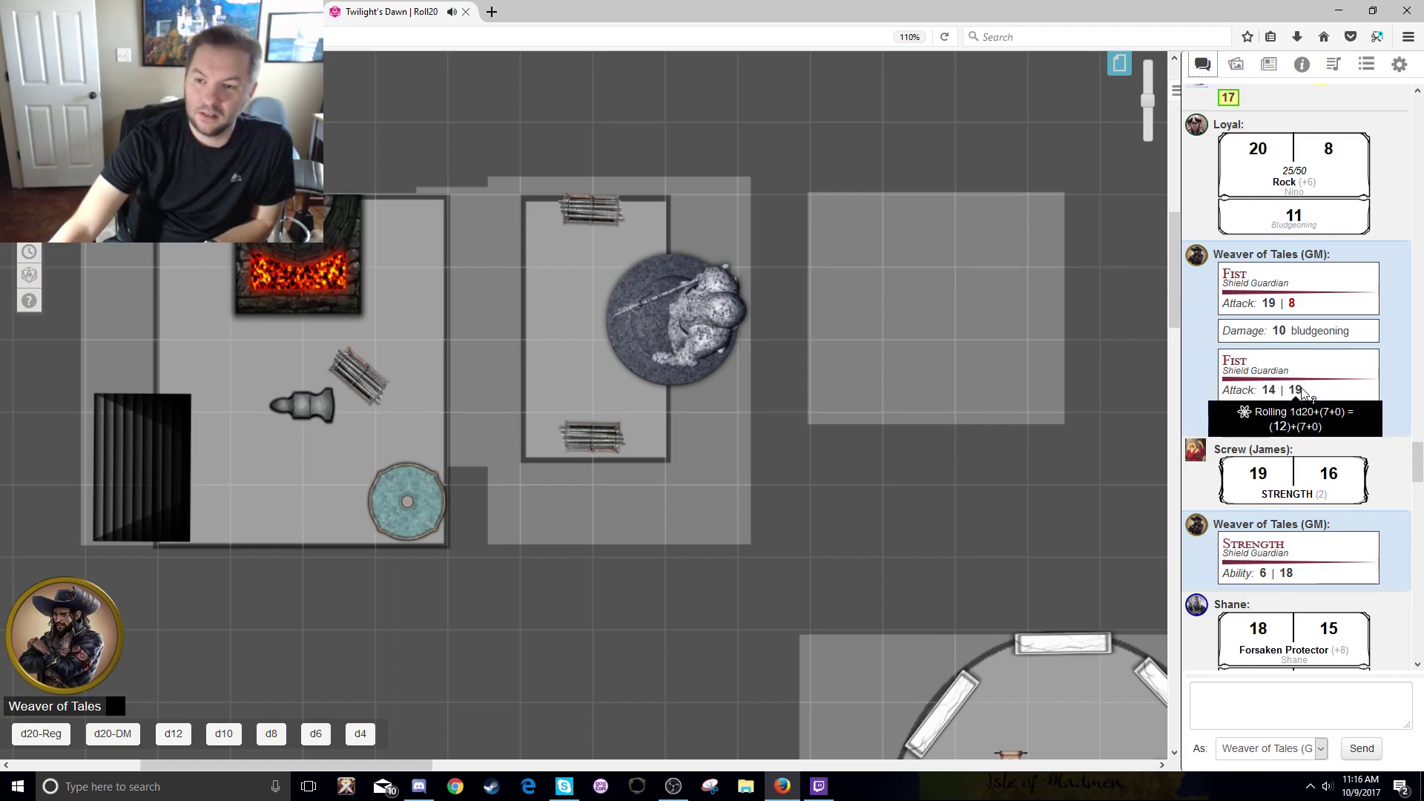
mouse_move(1276, 421)
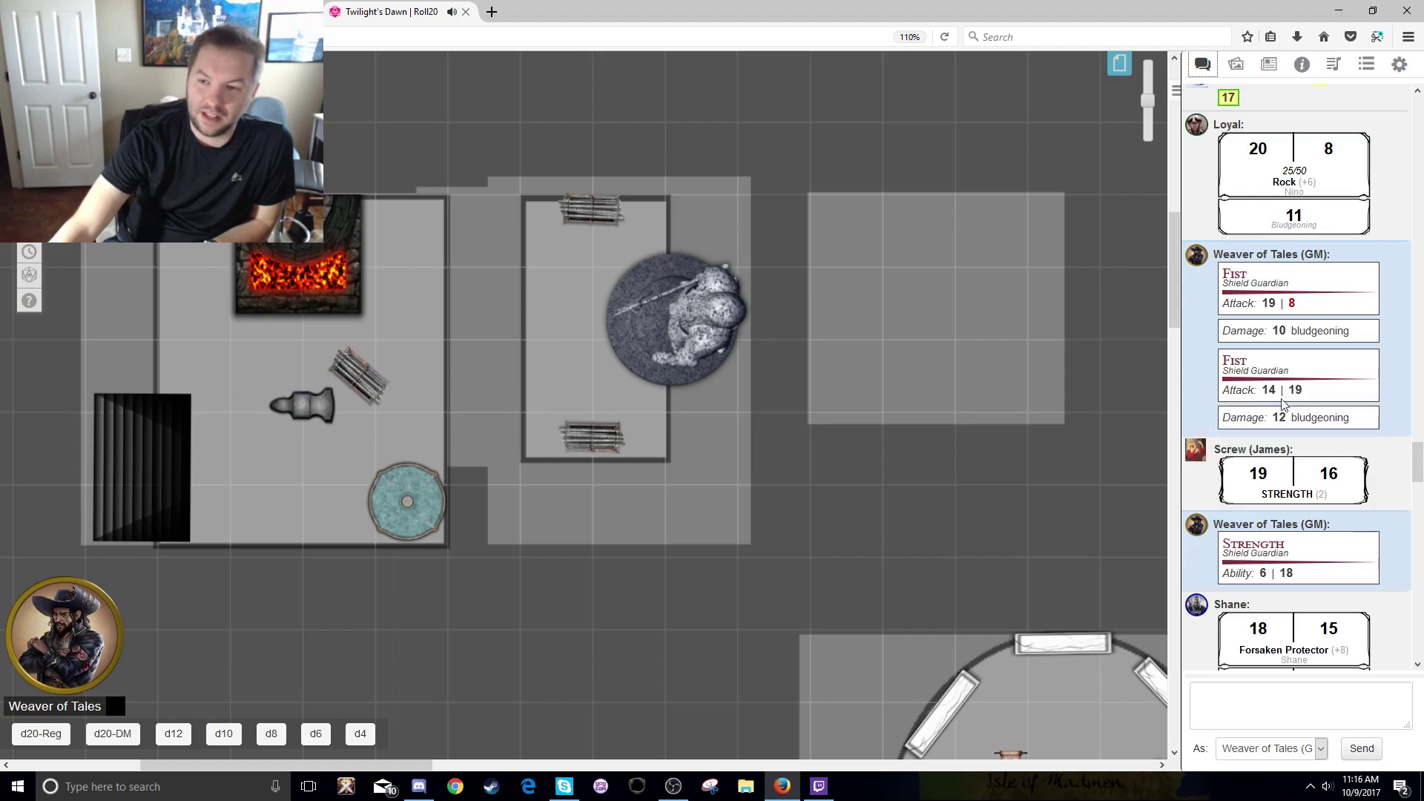
double_click(1277, 401)
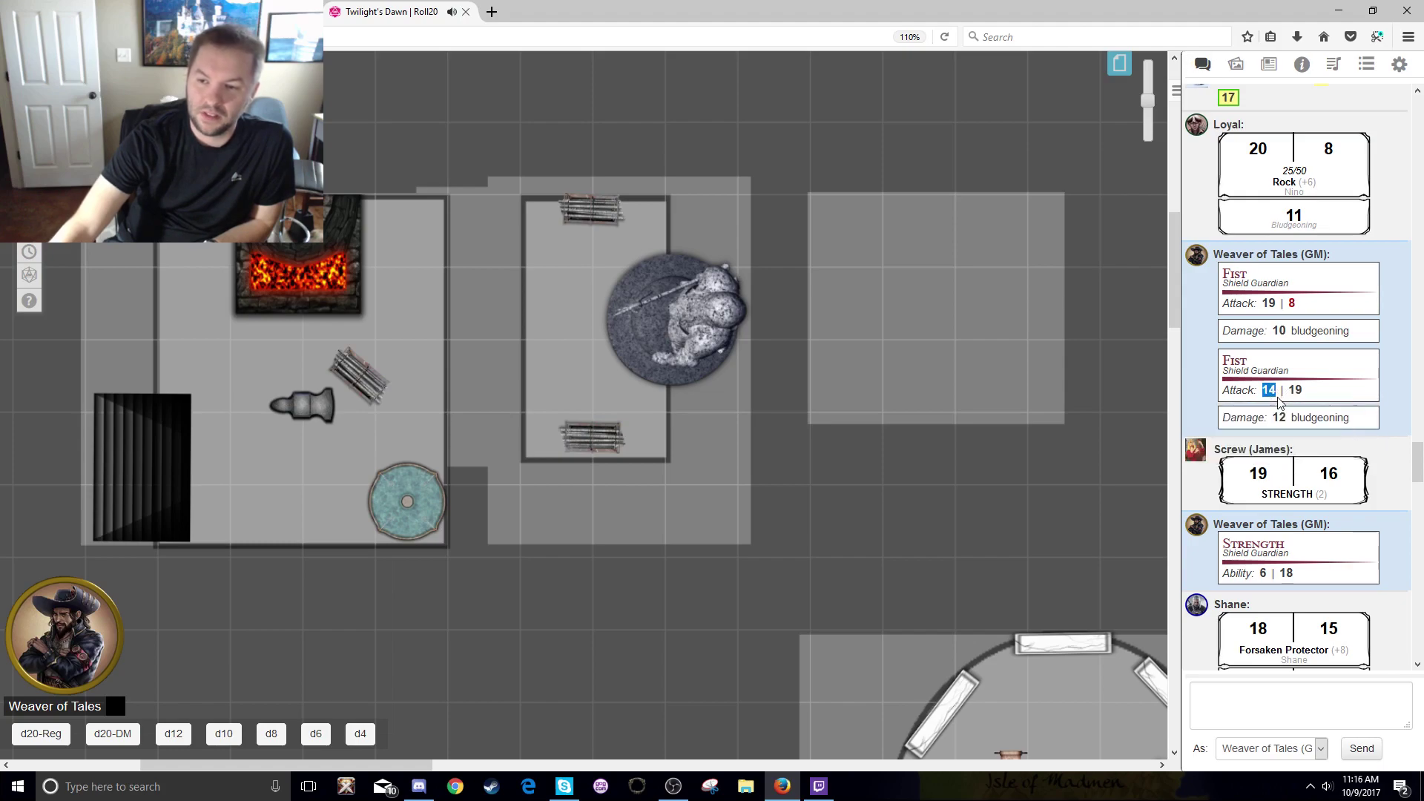
click(1264, 396)
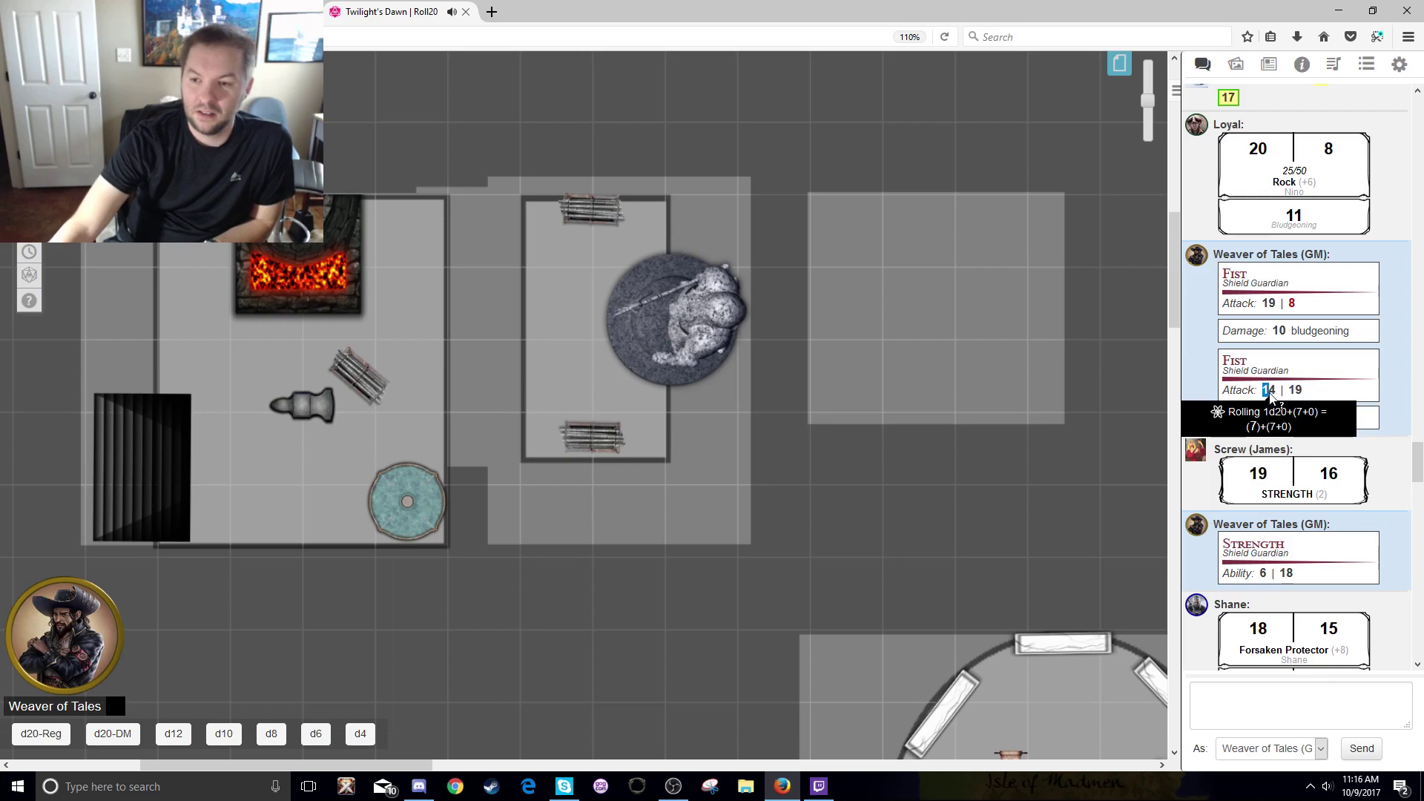
drag(1269, 397, 1301, 393)
click(1264, 398)
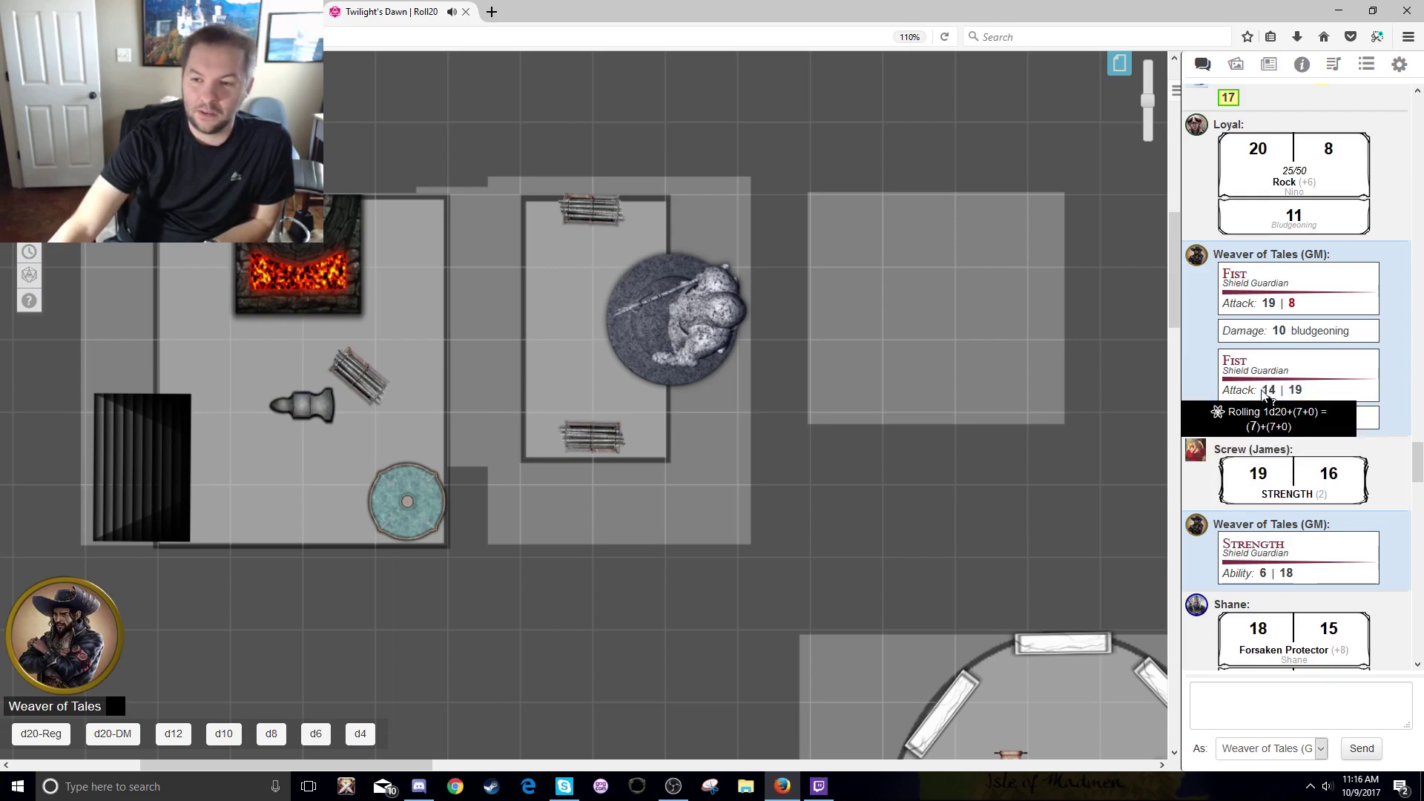
double_click(1266, 397)
click(1268, 397)
double_click(1273, 395)
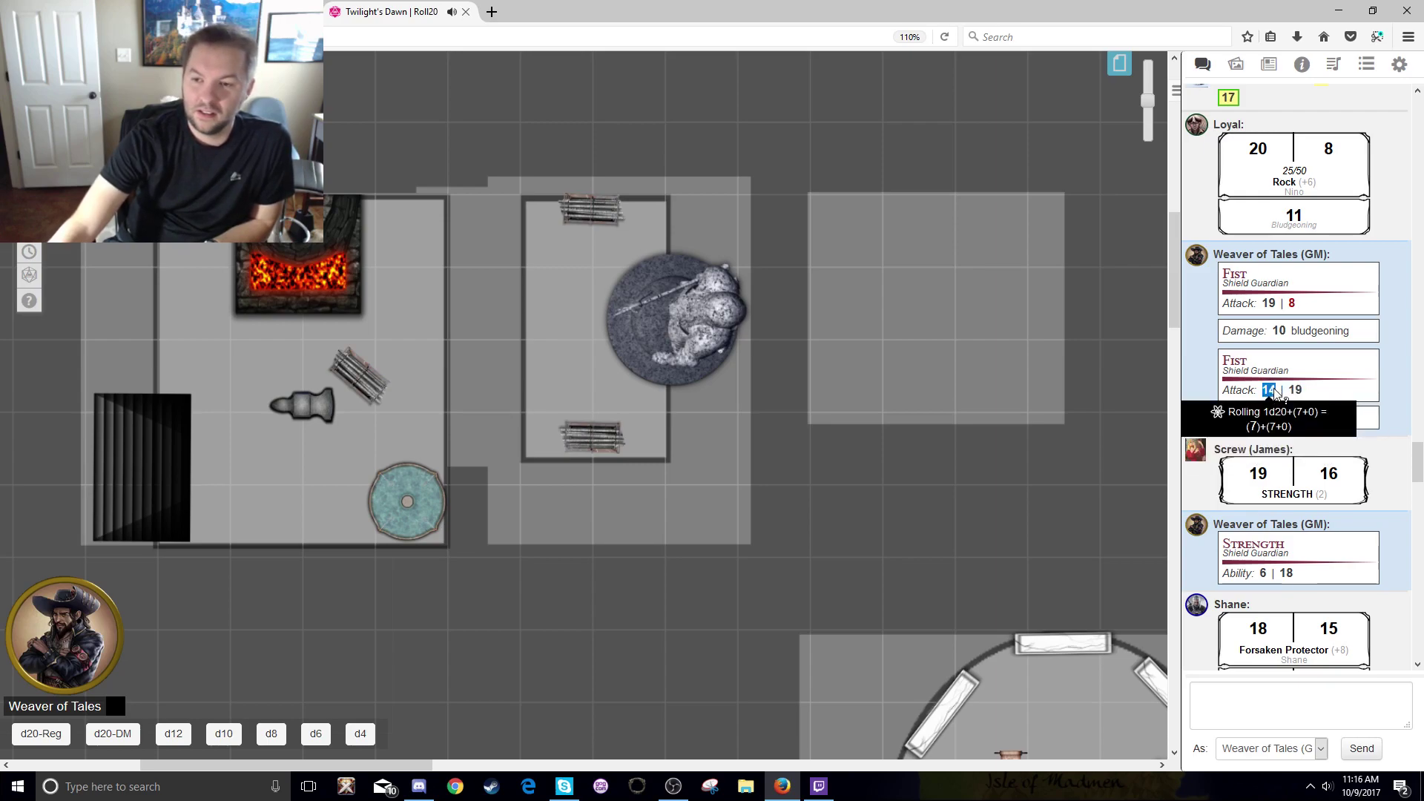
scroll(1279, 389, up, 2)
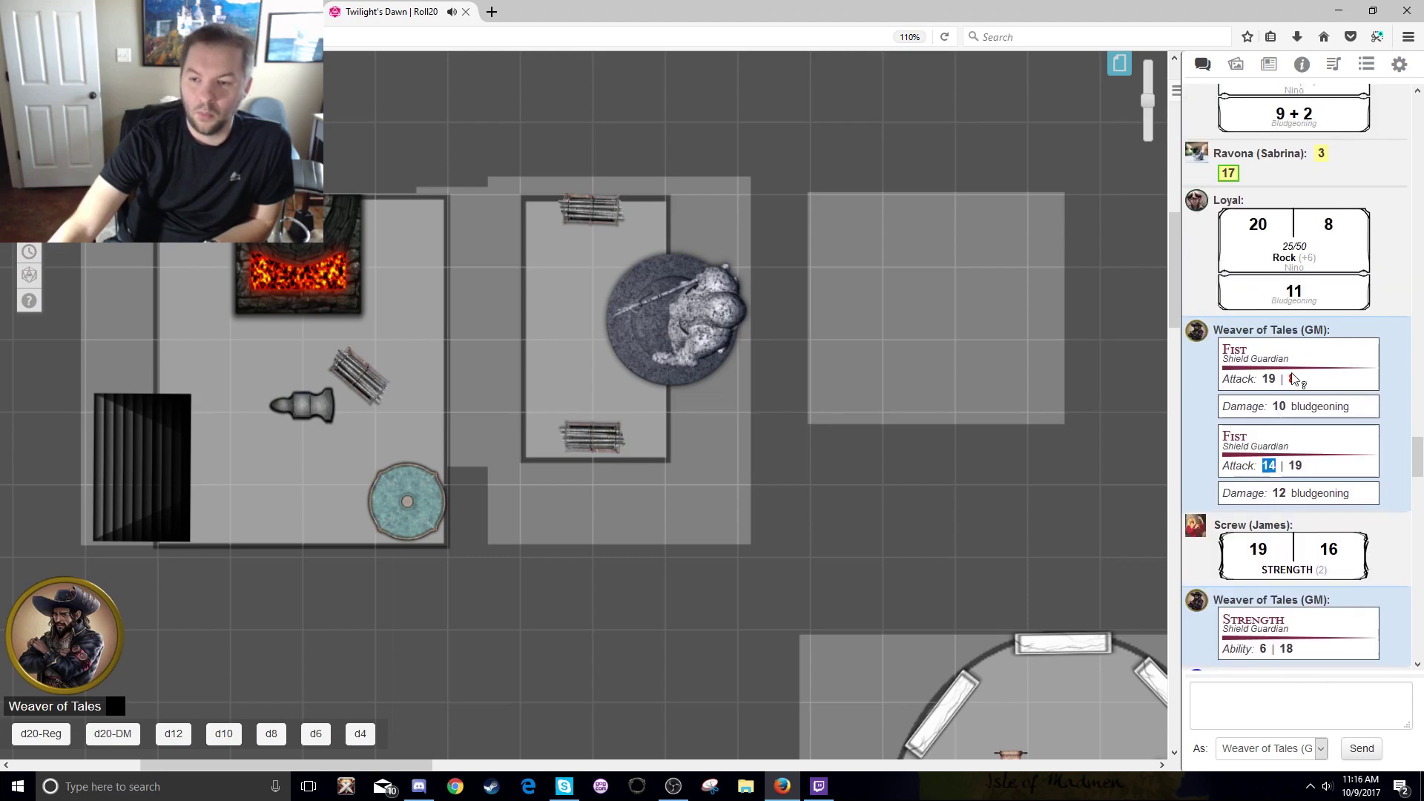
click(1294, 381)
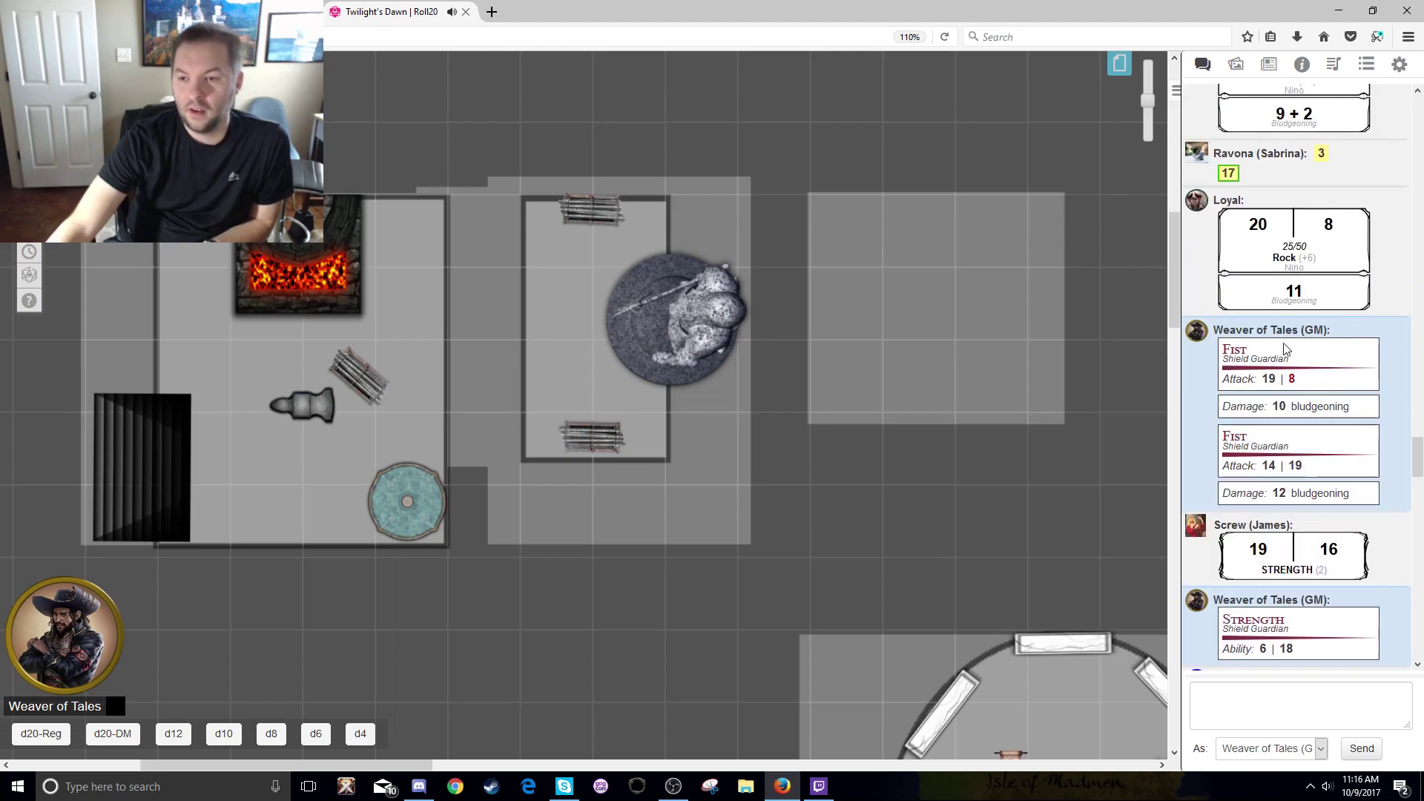
scroll(1287, 344, up, 15)
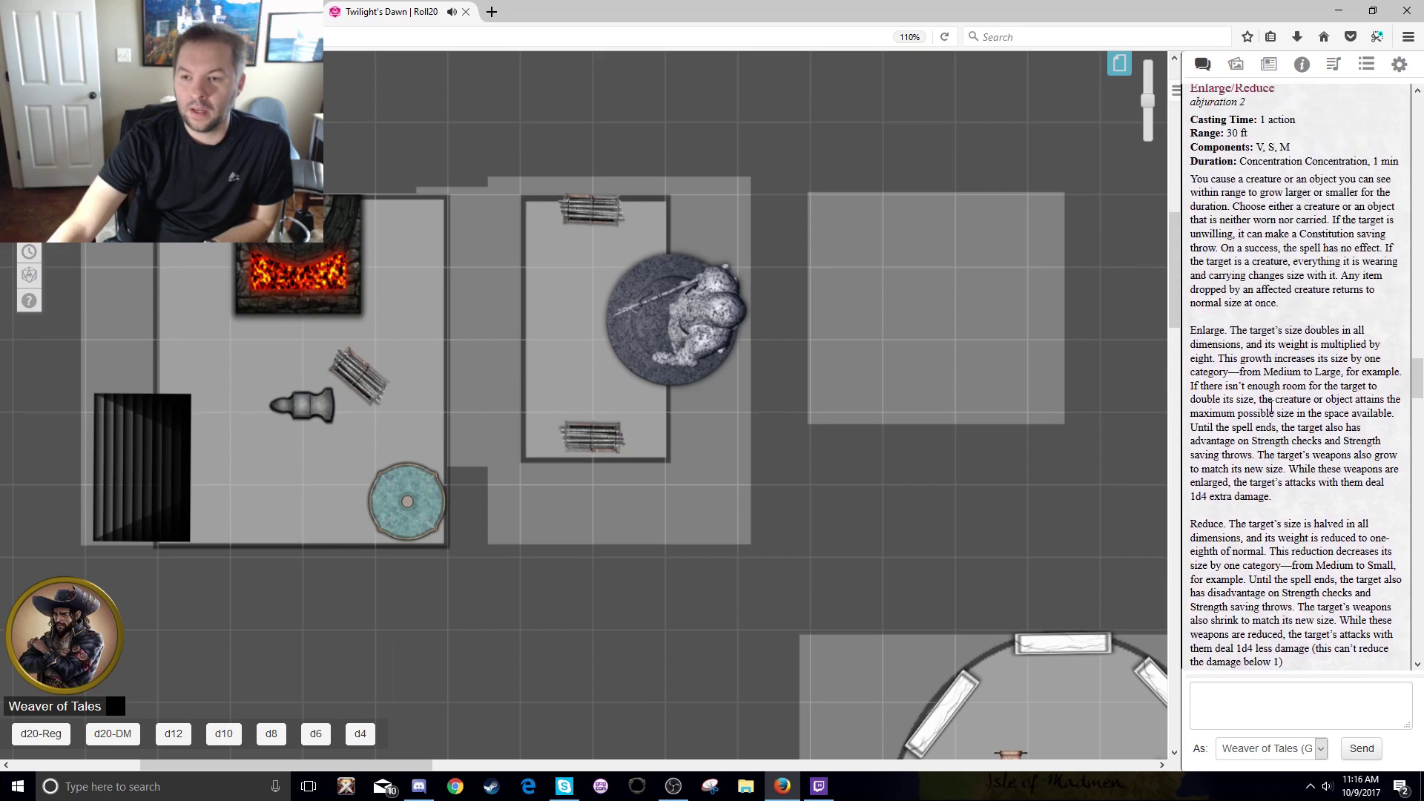
scroll(1270, 404, up, 8)
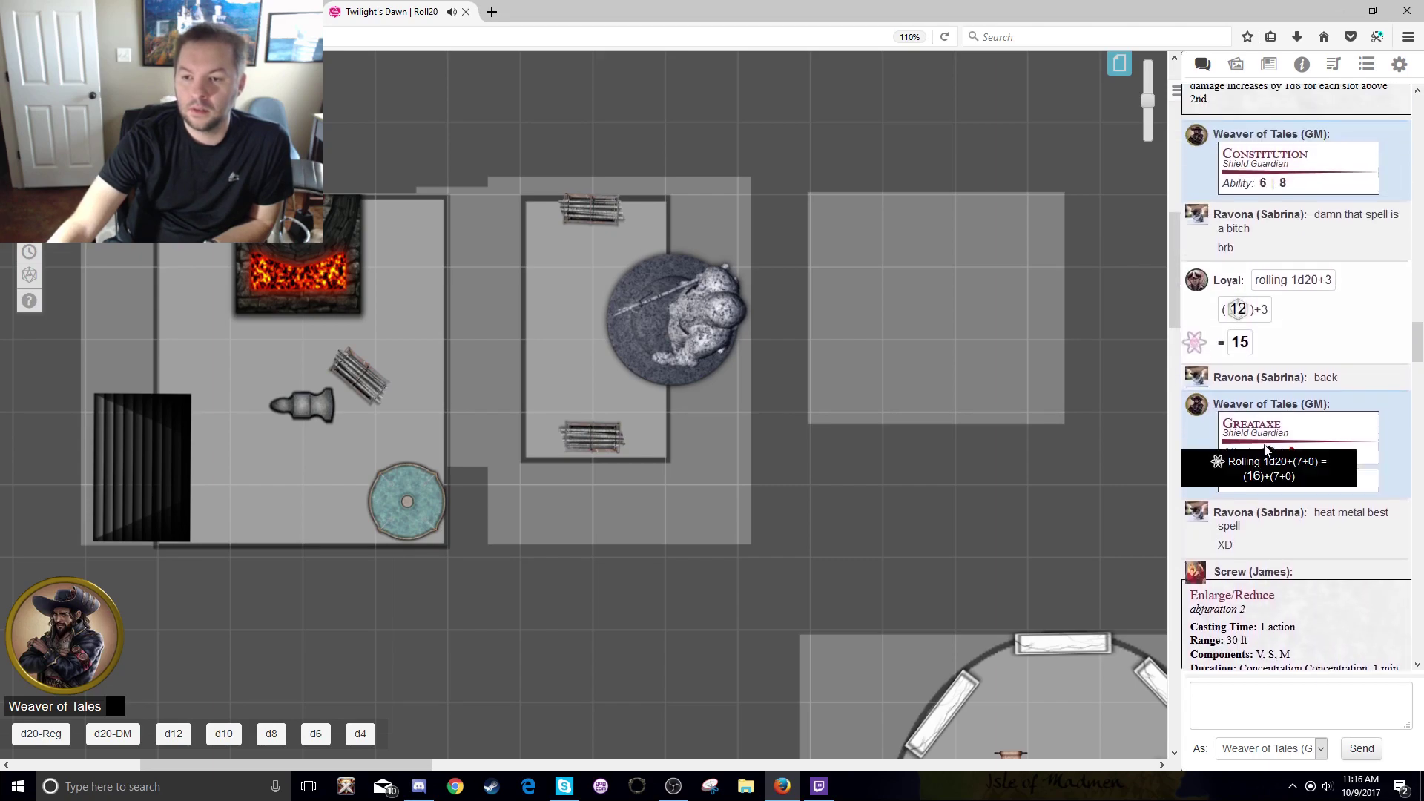
scroll(1266, 450, up, 2)
scroll(1272, 551, down, 6)
scroll(1272, 550, up, 9)
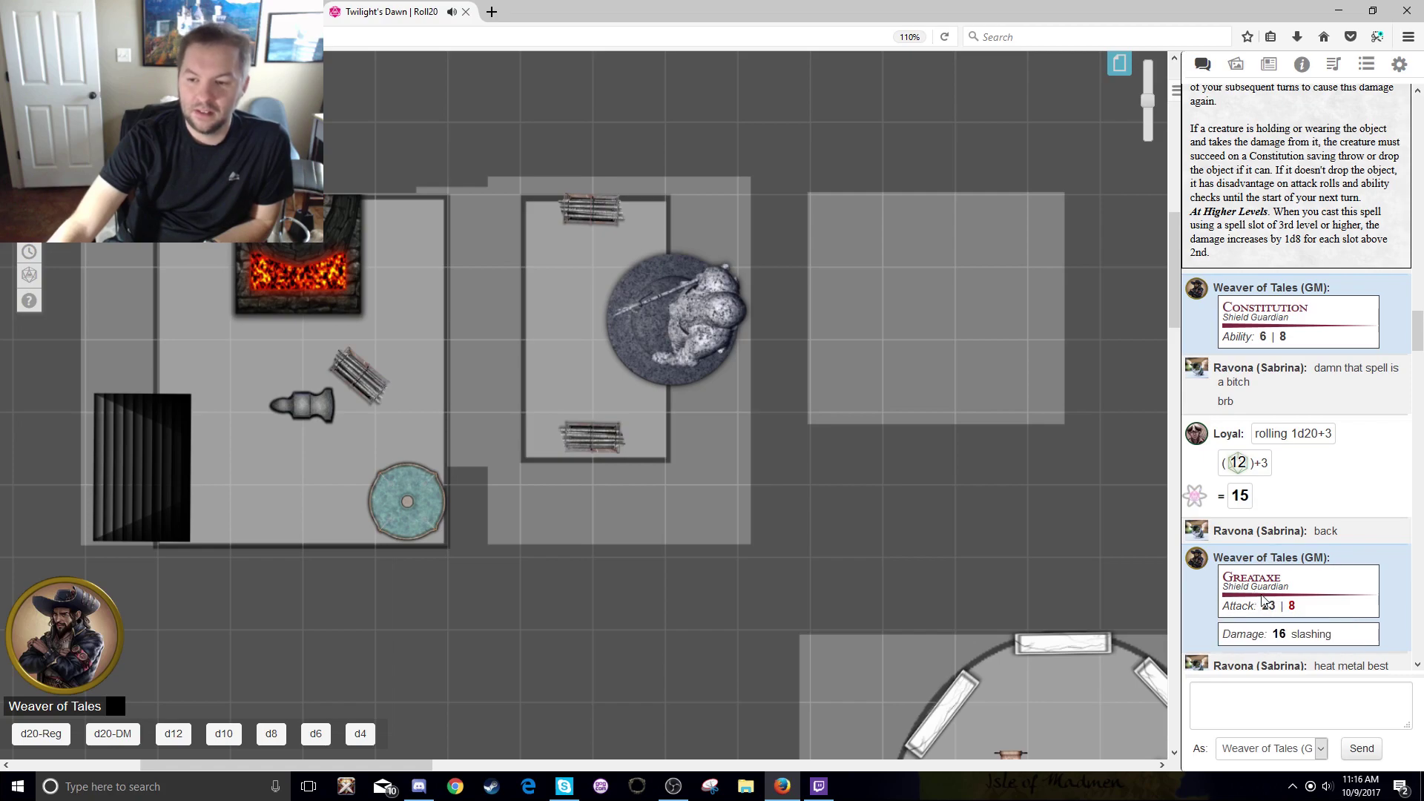
scroll(1263, 600, down, 2)
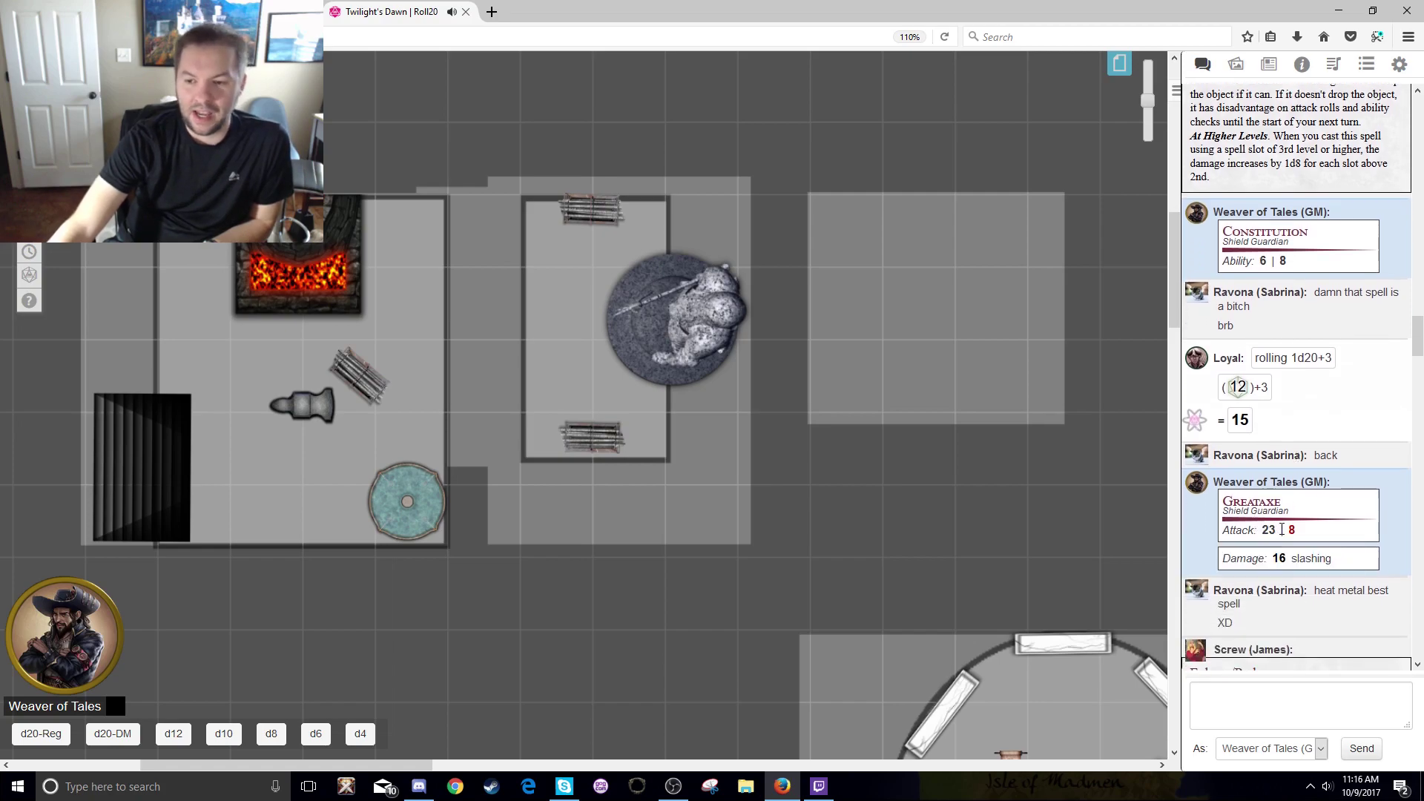
scroll(1311, 528, up, 4)
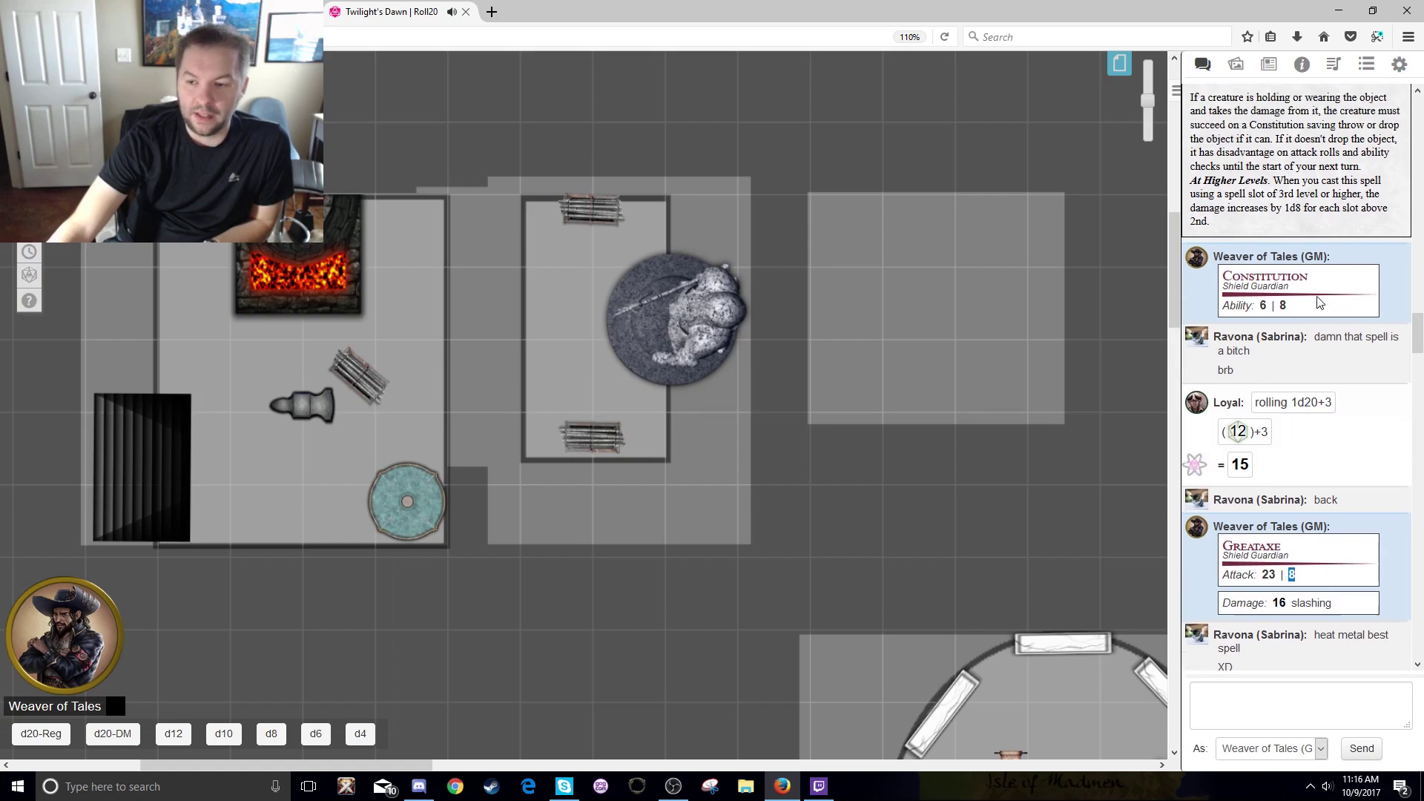
scroll(1290, 417, up, 20)
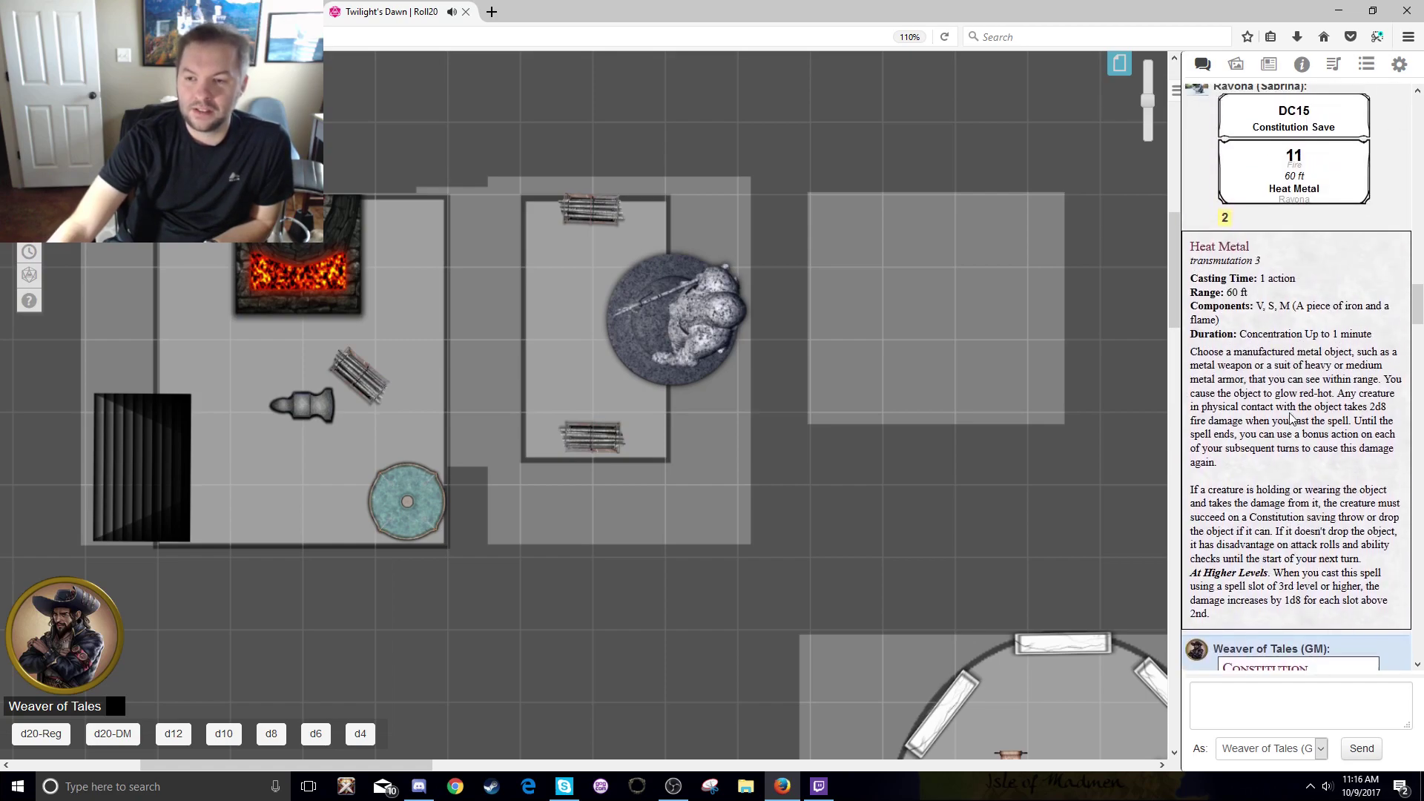
scroll(1288, 419, up, 3)
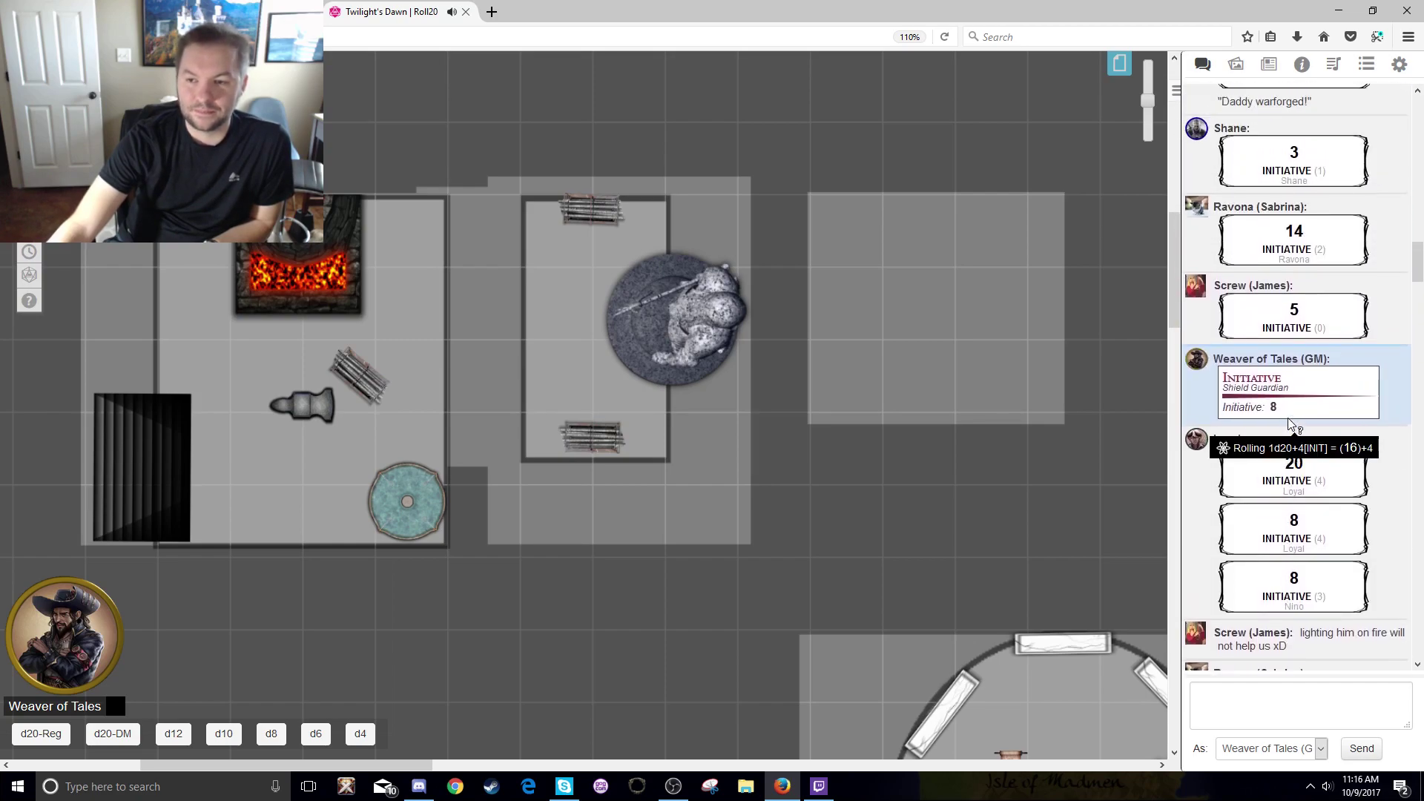
scroll(1261, 430, down, 20)
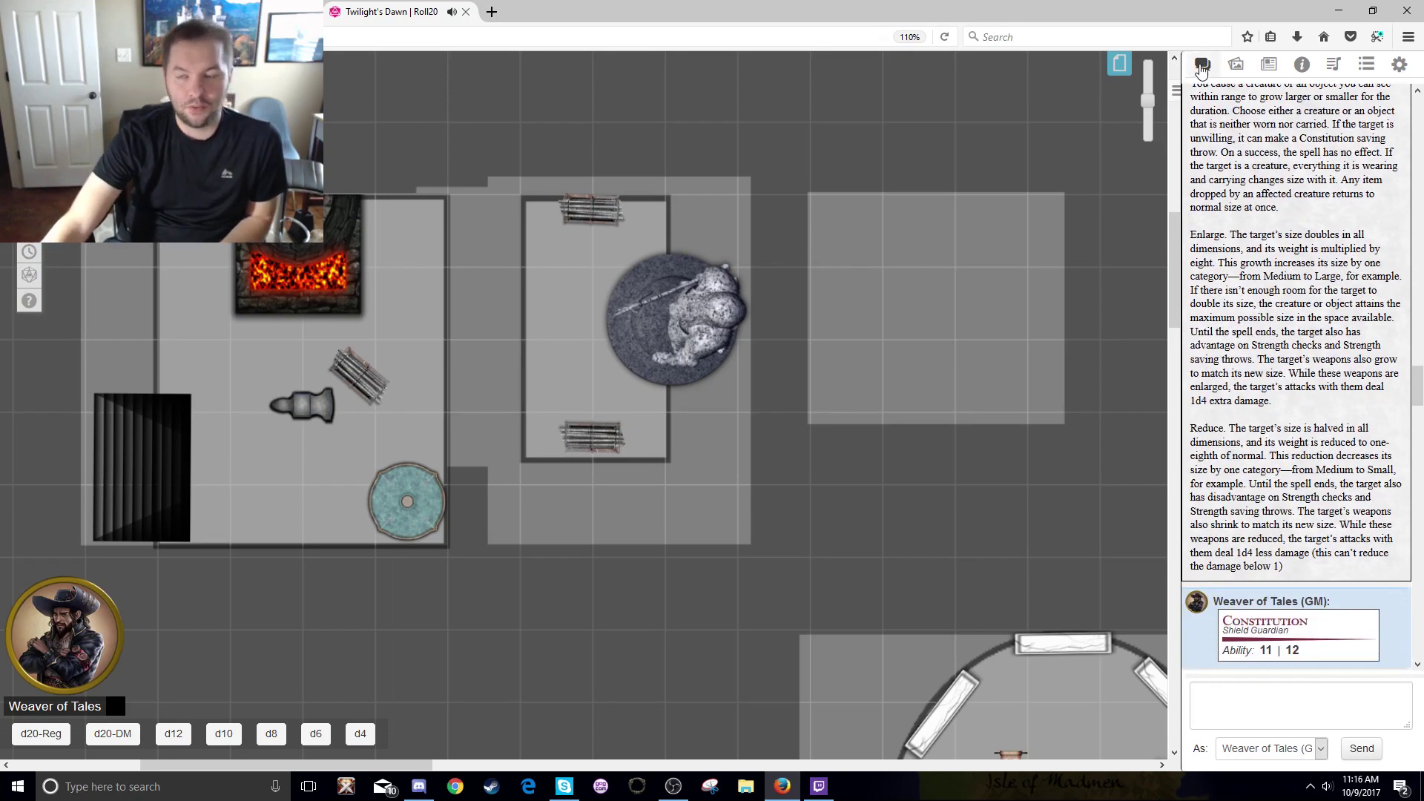
scroll(1262, 326, down, 10)
scroll(1263, 326, down, 20)
scroll(1257, 419, down, 20)
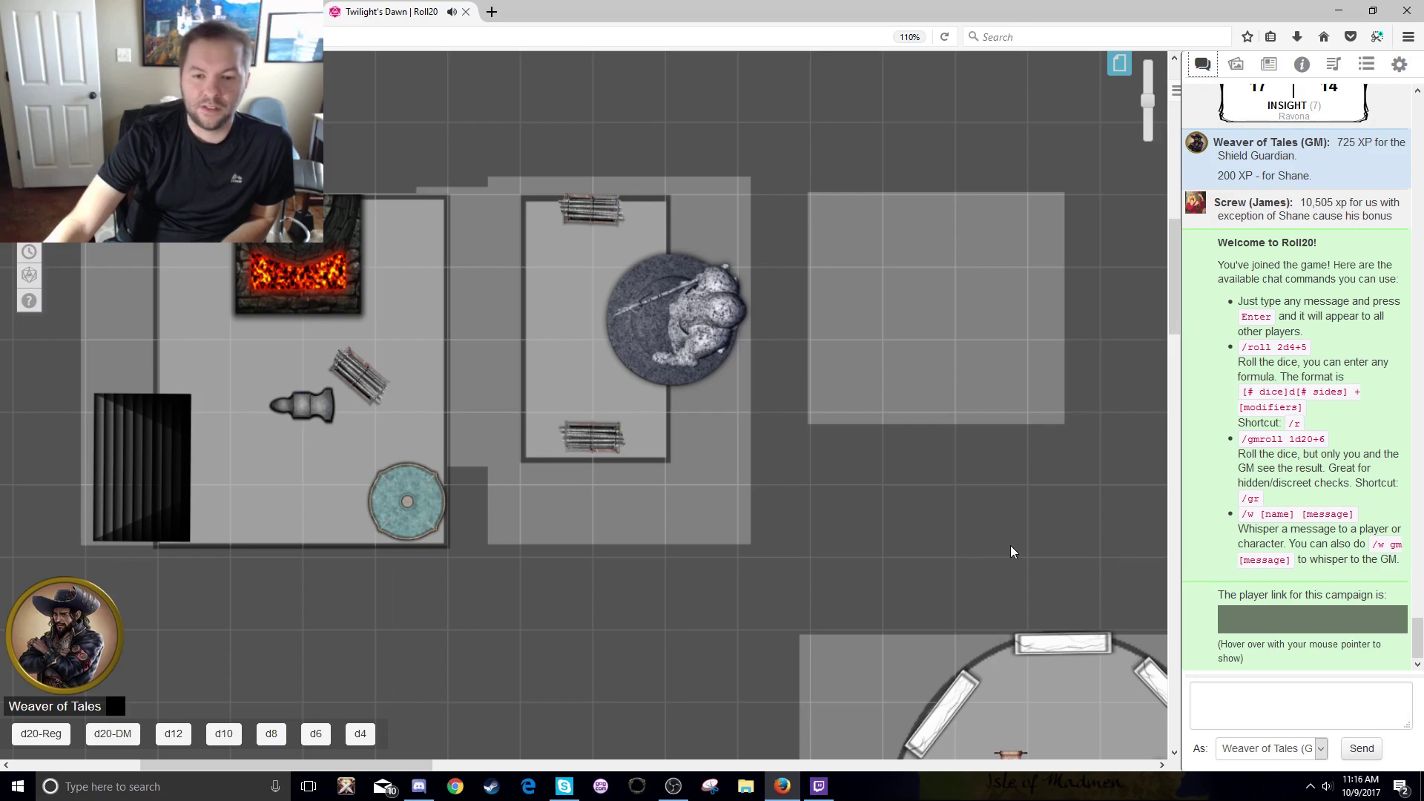
- Scroll the map until the forge room with the Screw Loose, Loyal and Shane tokens is visible
scroll(1010, 548, down, 6)
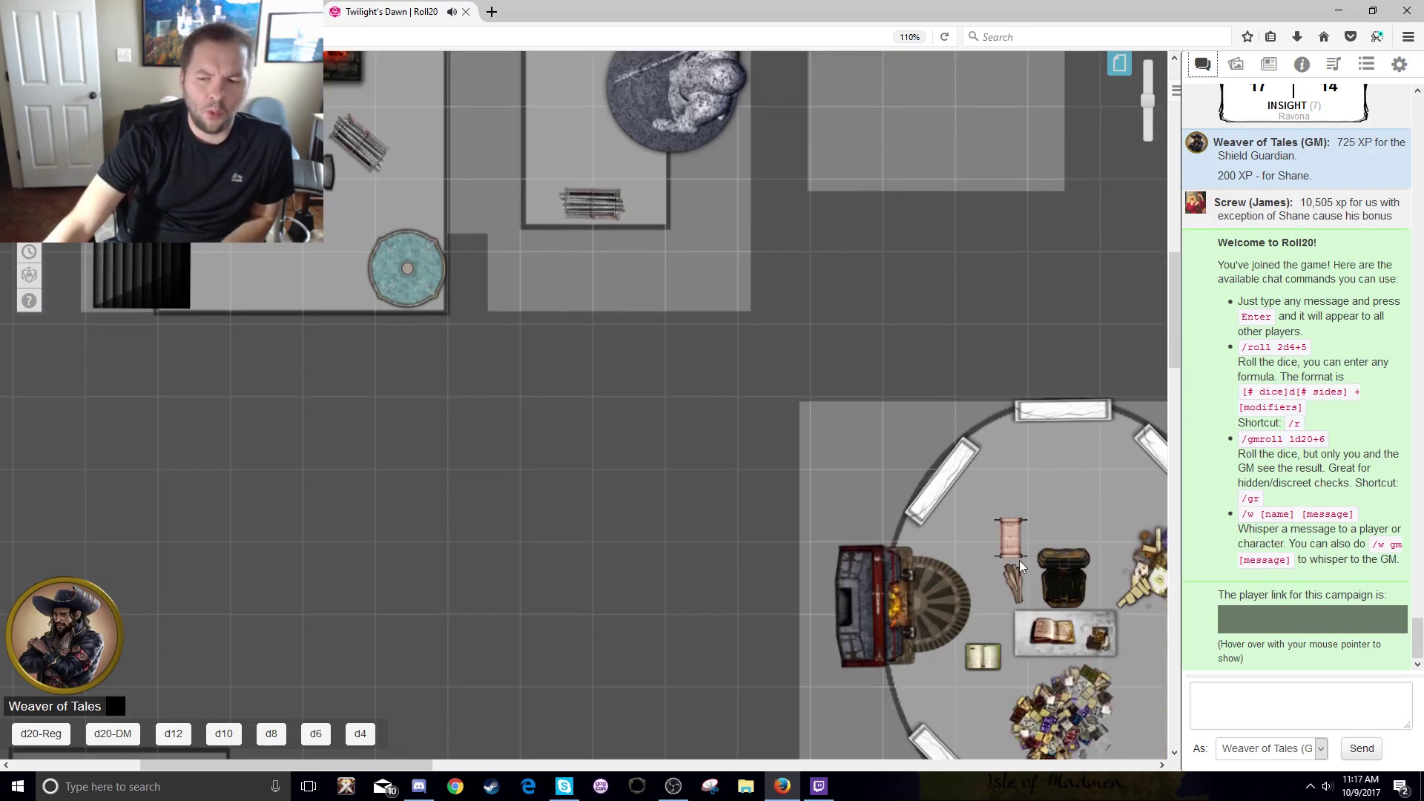
scroll(1023, 556, down, 9)
scroll(1033, 586, up, 13)
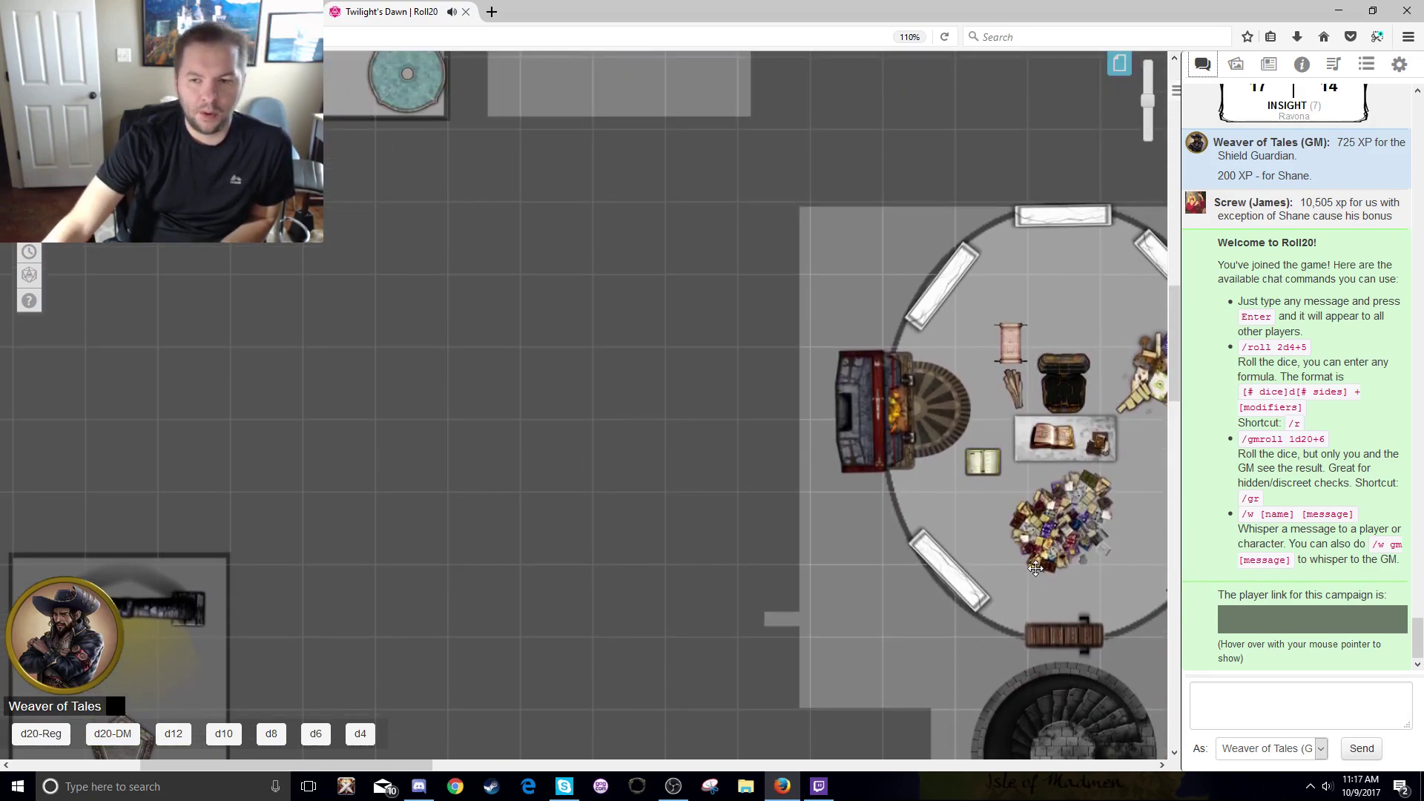
scroll(1051, 567, down, 14)
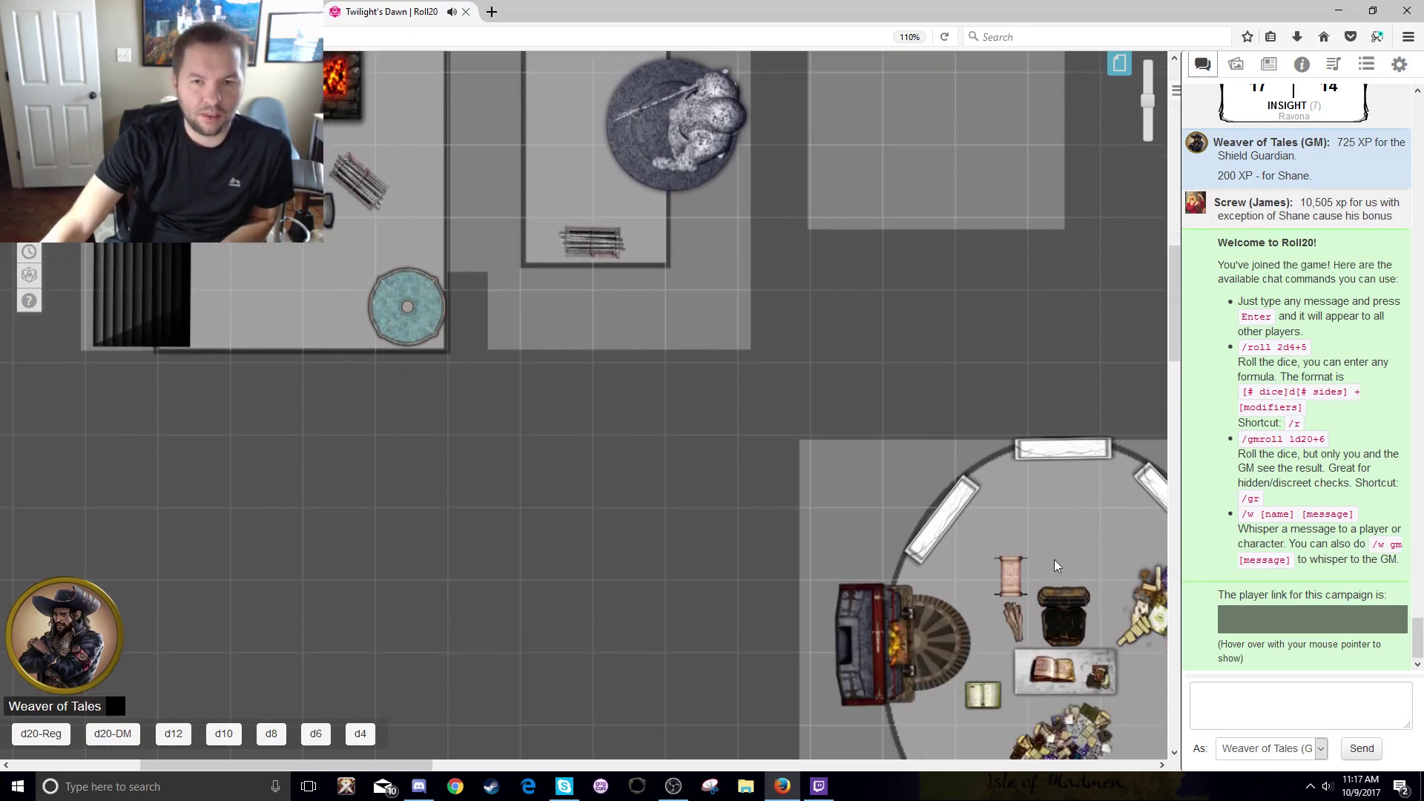
scroll(1059, 573, down, 12)
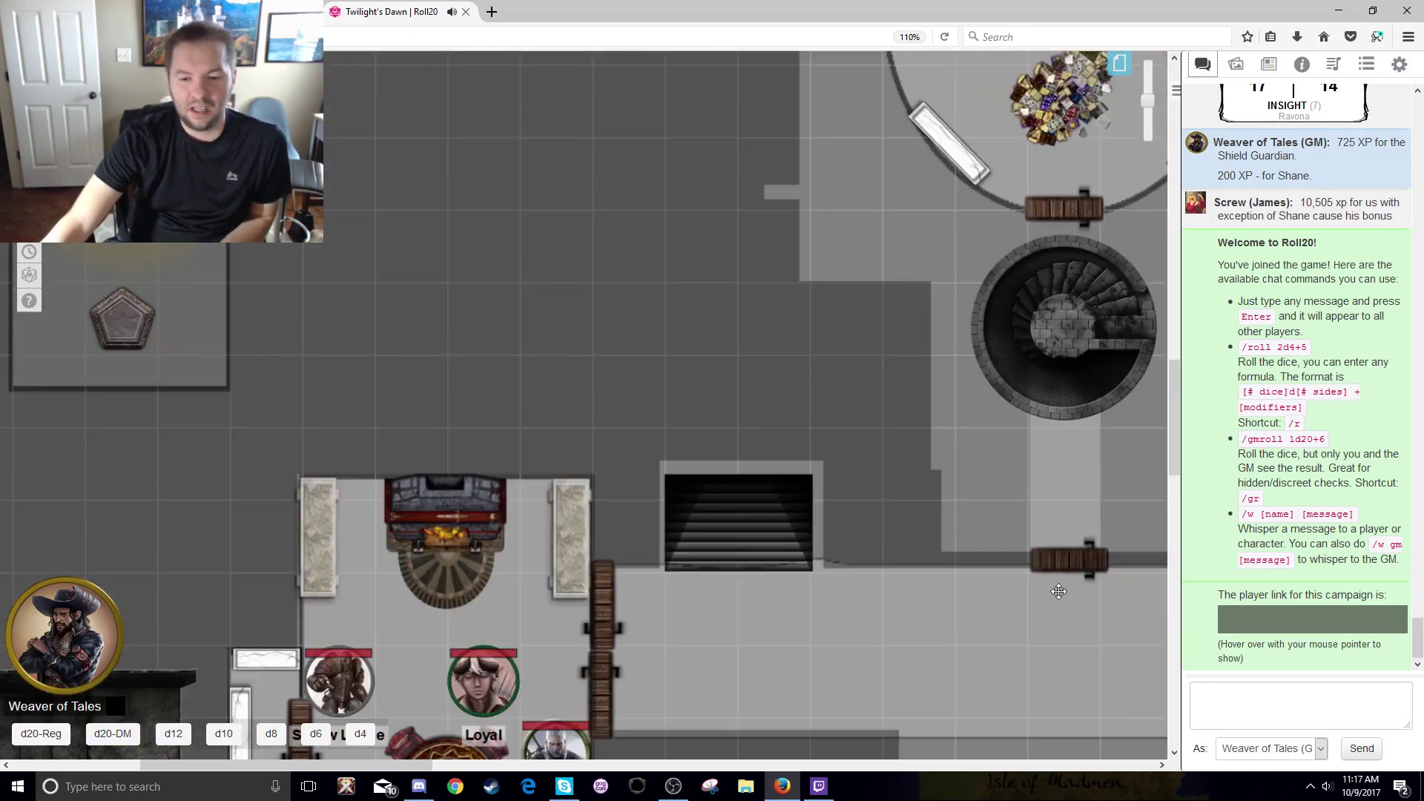
scroll(944, 663, down, 1)
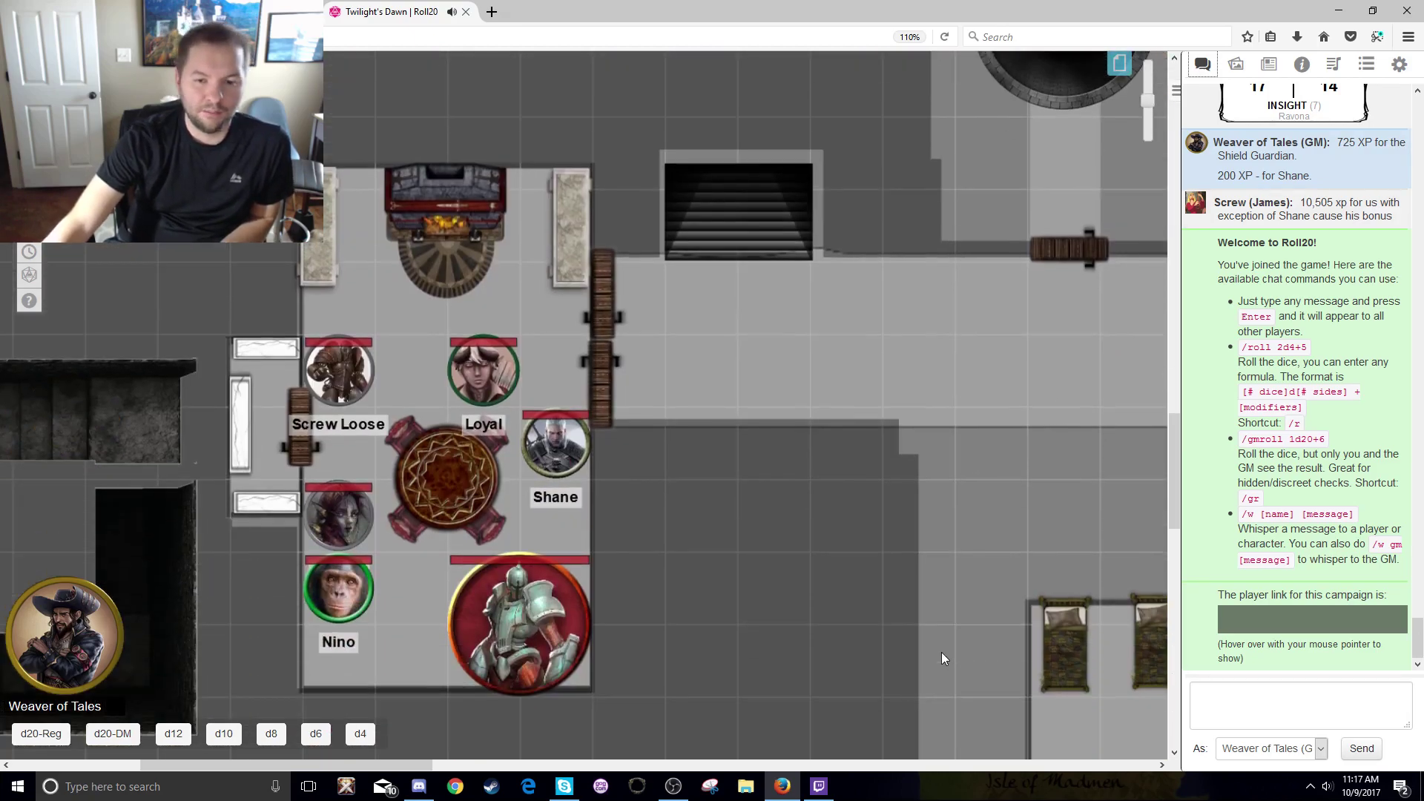
scroll(857, 461, up, 20)
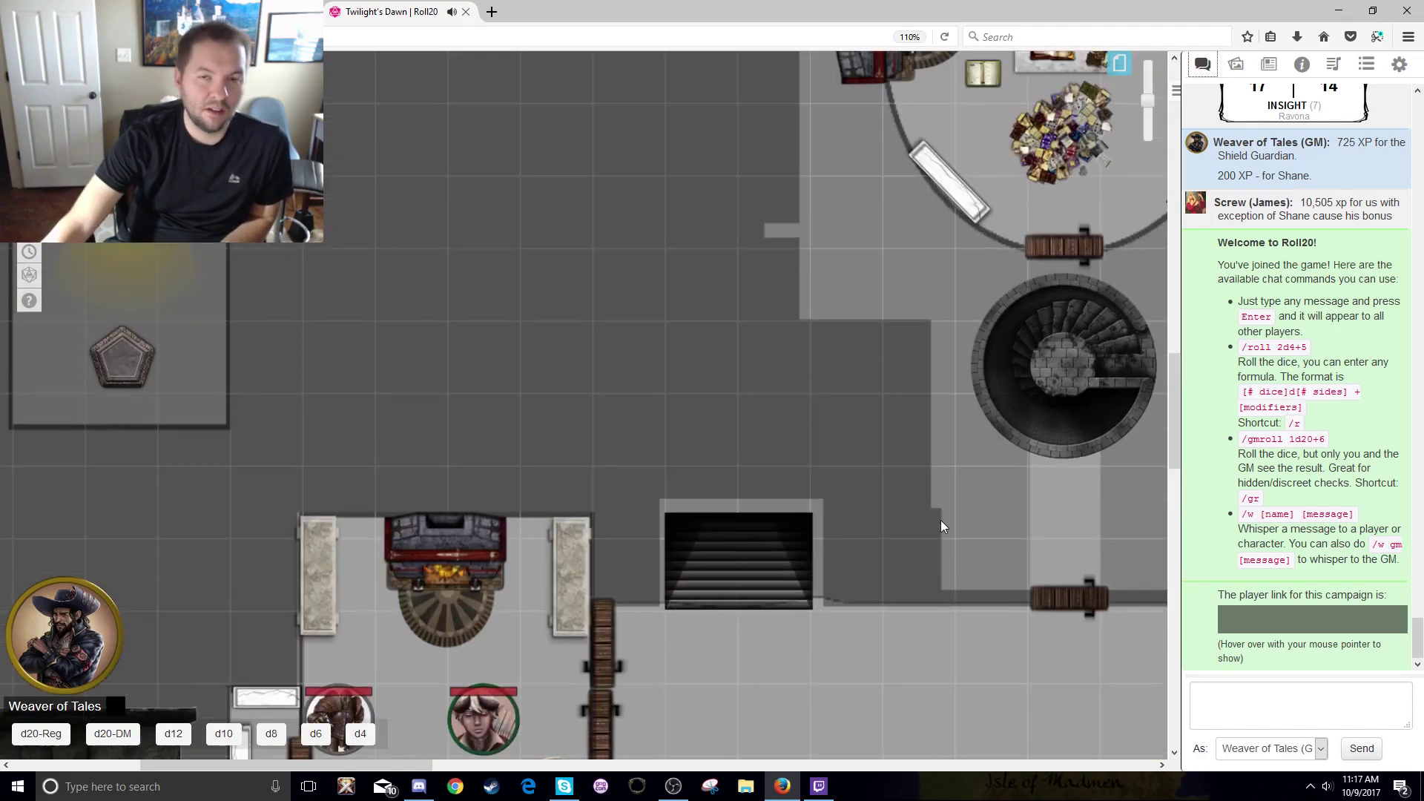
scroll(940, 526, up, 10)
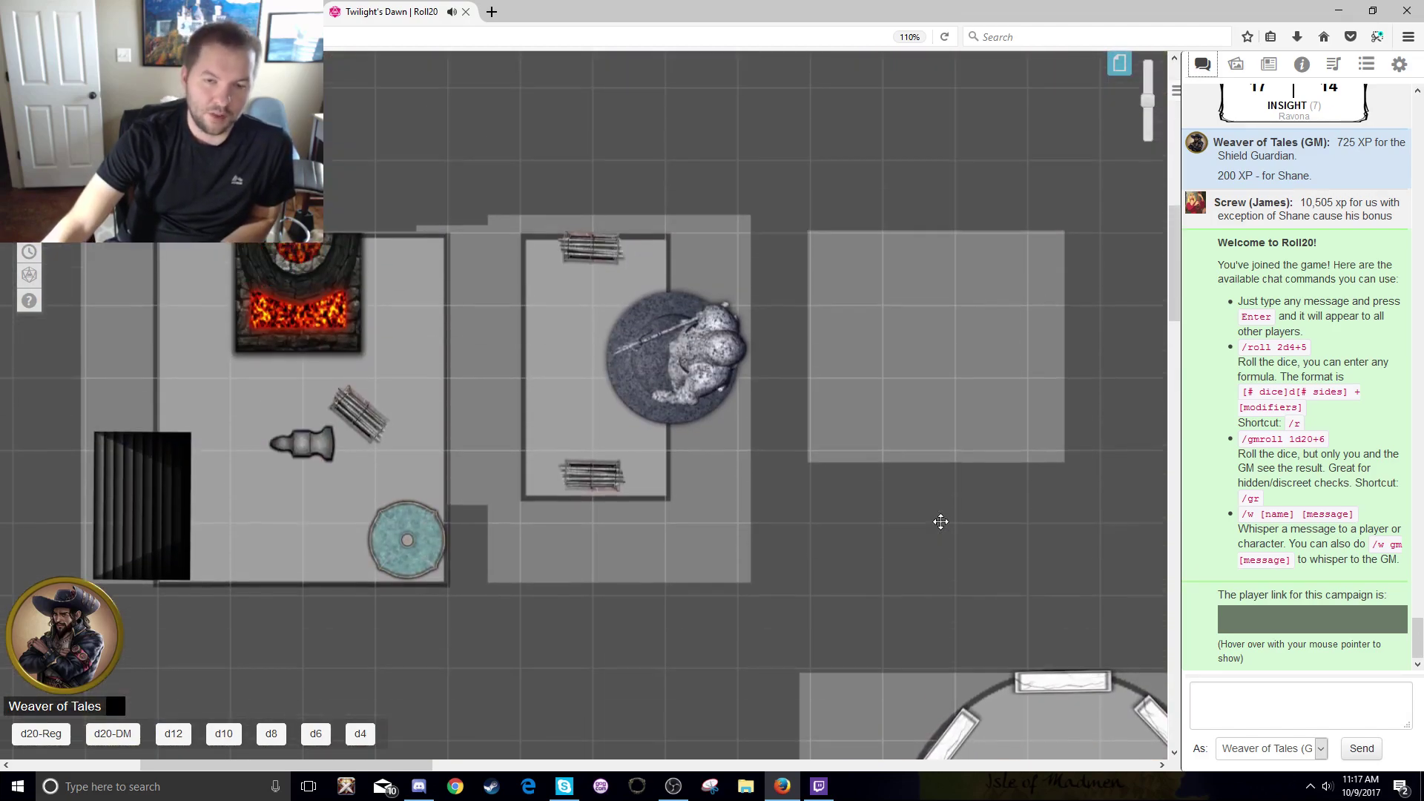
scroll(940, 534, down, 14)
scroll(939, 543, down, 12)
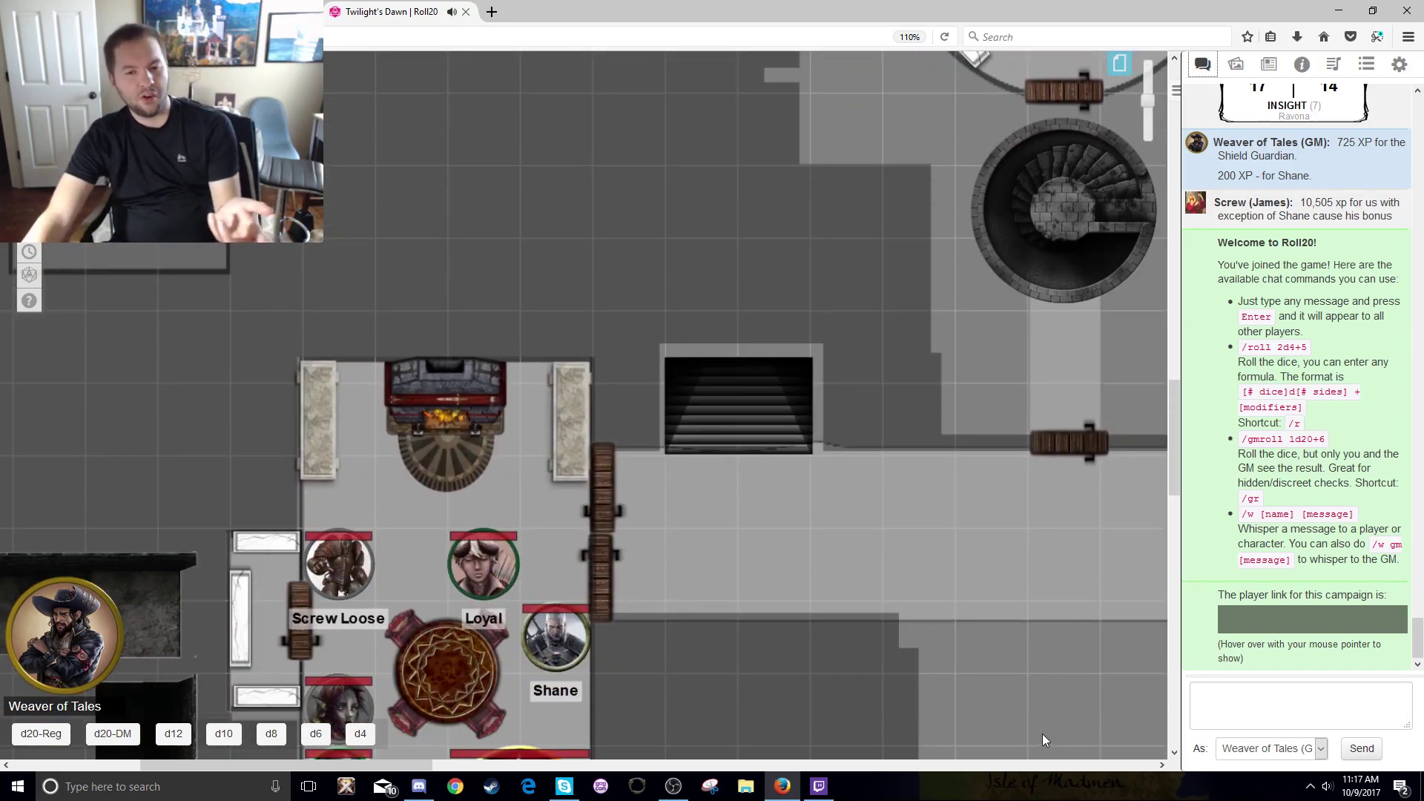
scroll(1043, 734, up, 3)
scroll(883, 713, up, 20)
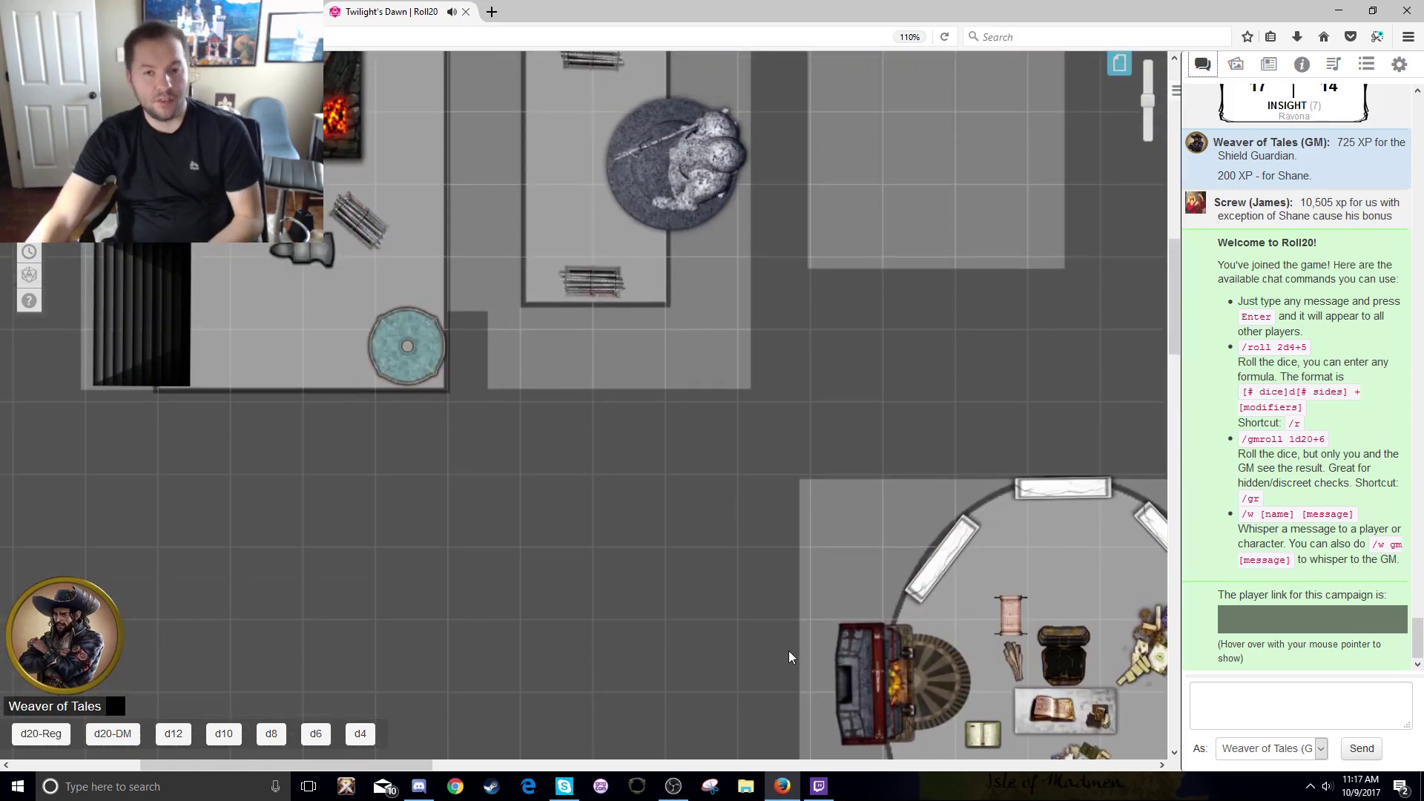
scroll(789, 649, up, 2)
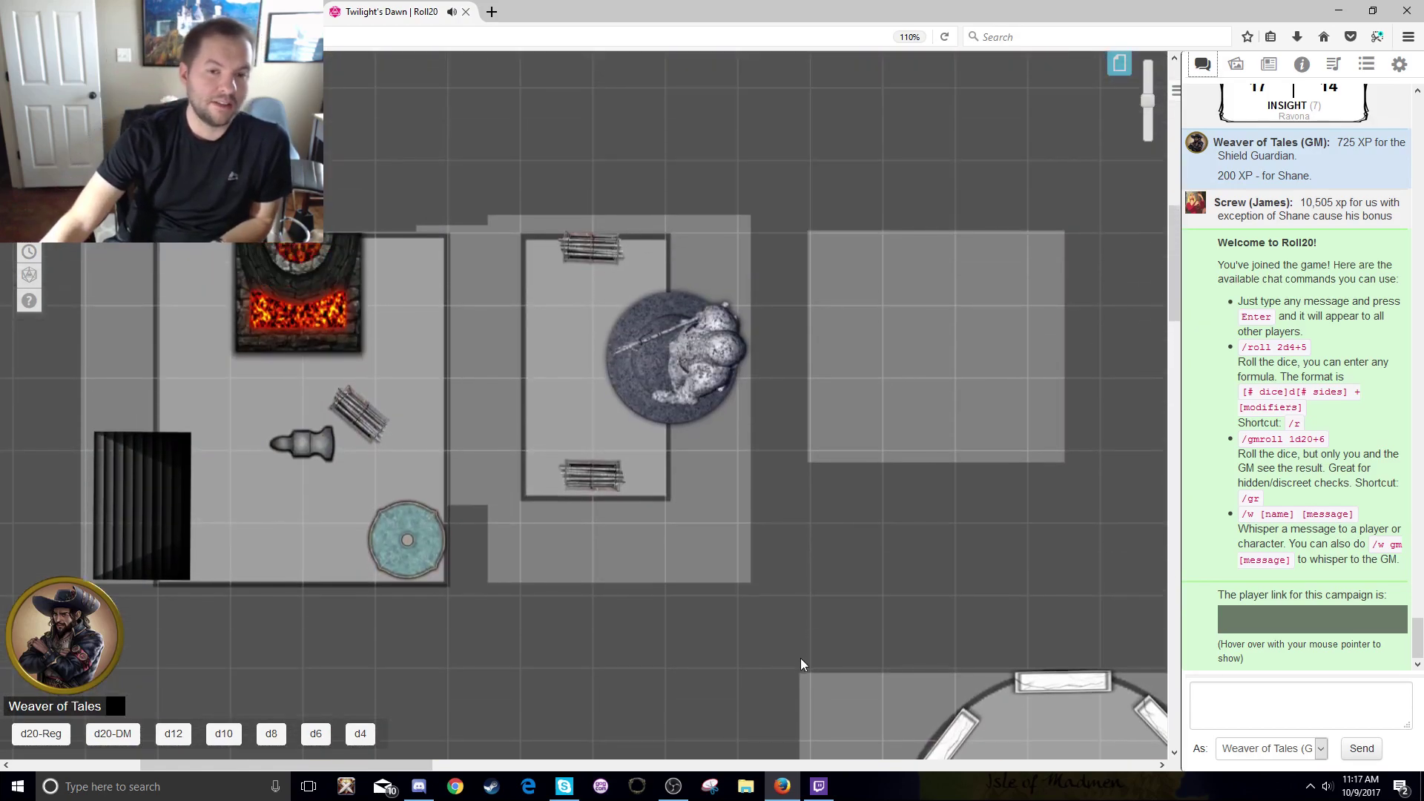
scroll(799, 628, down, 13)
scroll(801, 632, down, 14)
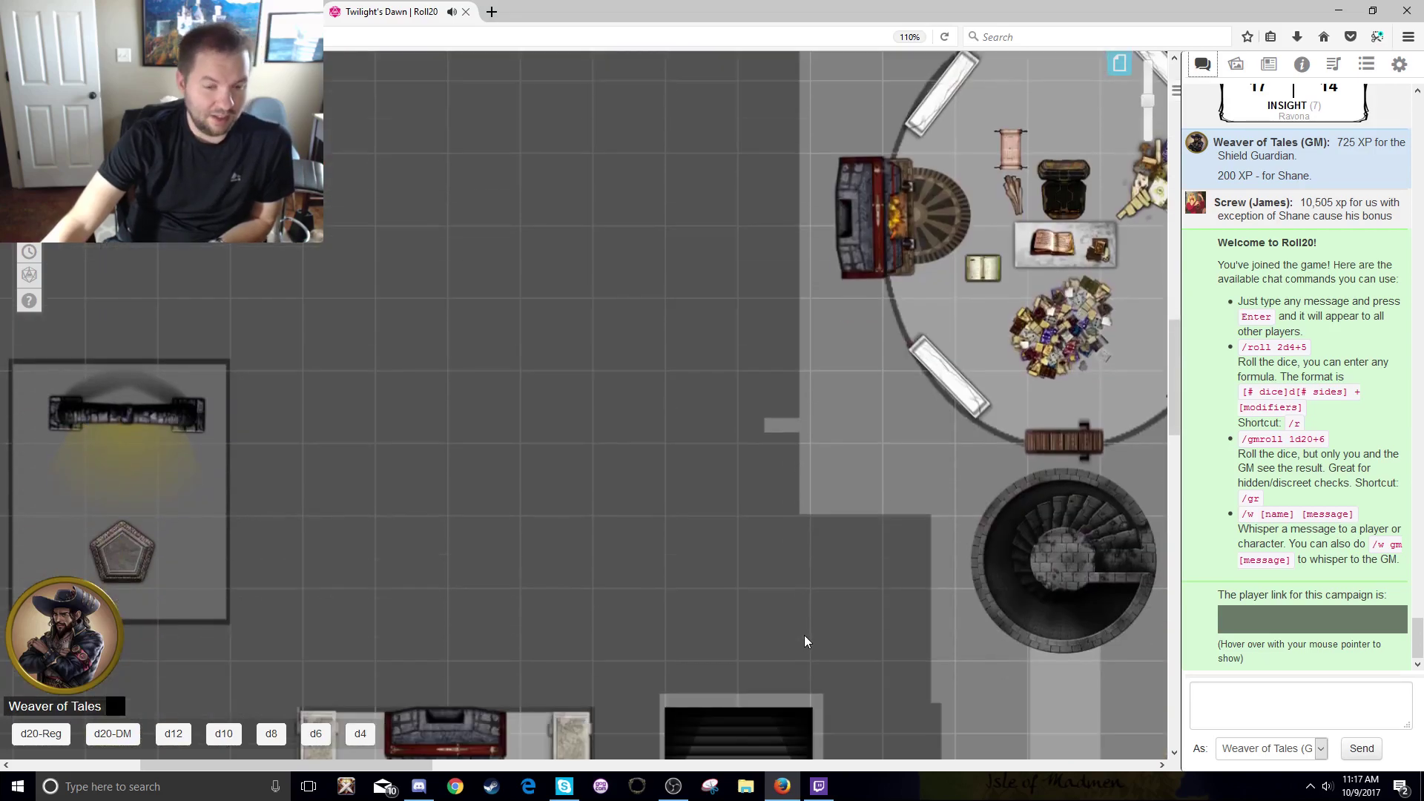
scroll(909, 631, down, 2)
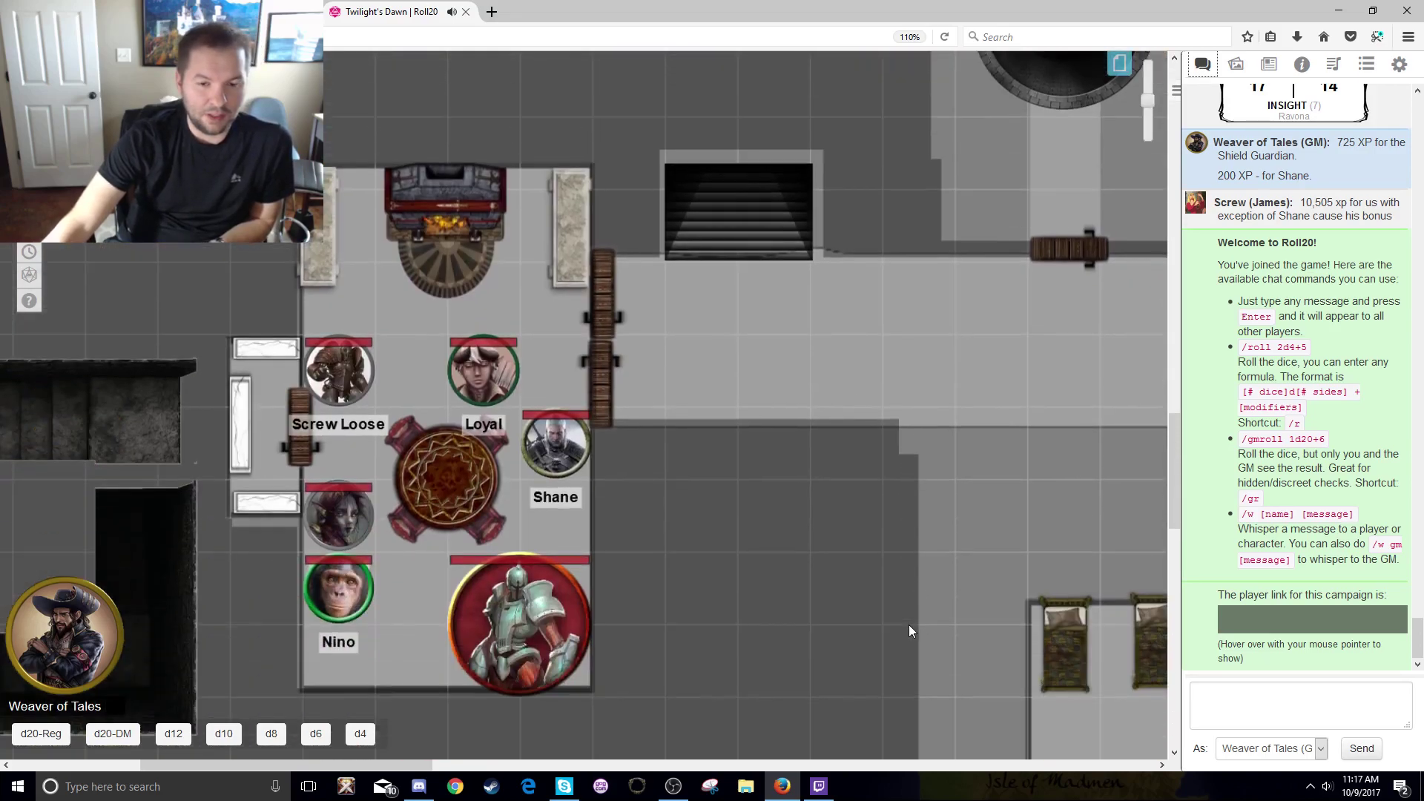
scroll(909, 630, down, 1)
scroll(909, 632, up, 2)
scroll(908, 632, up, 20)
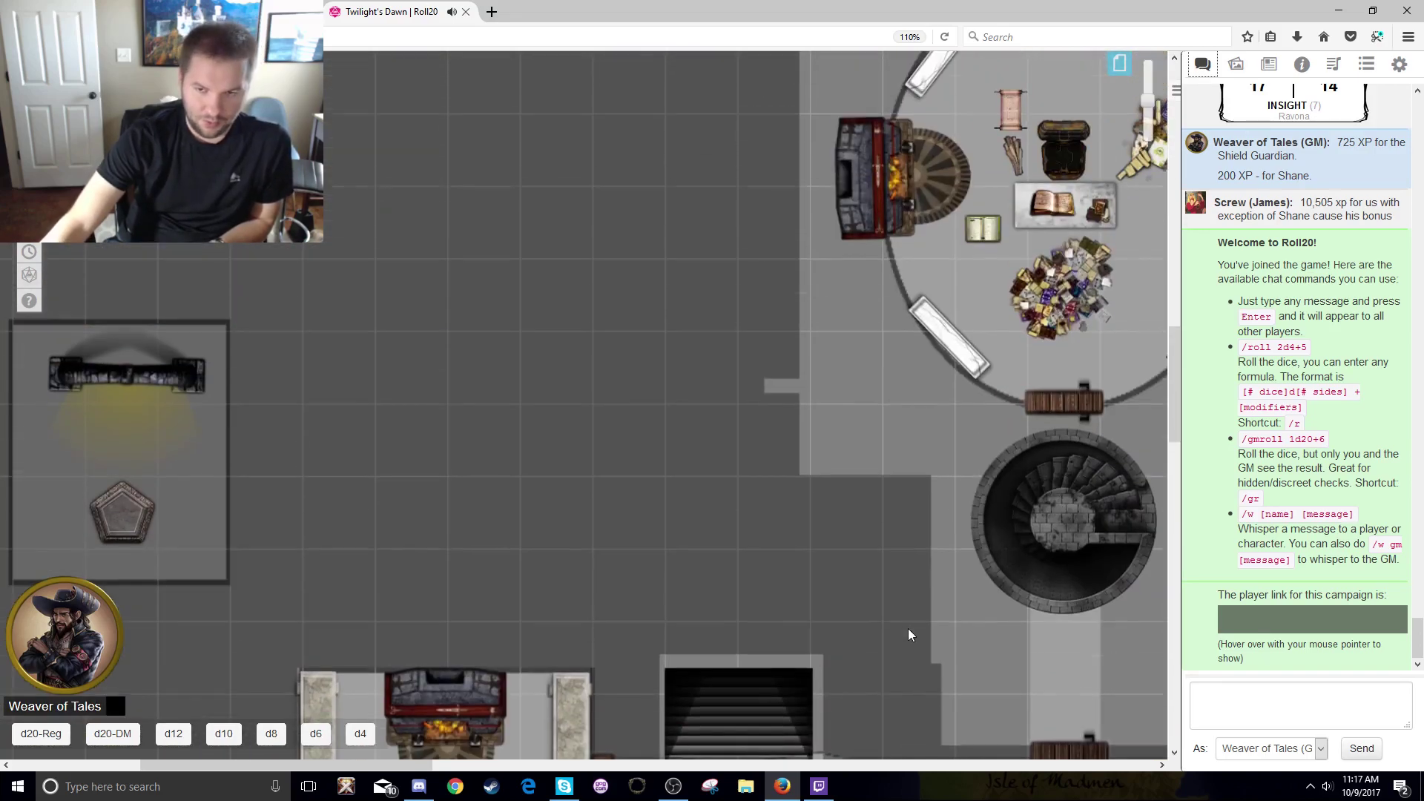
scroll(905, 629, up, 4)
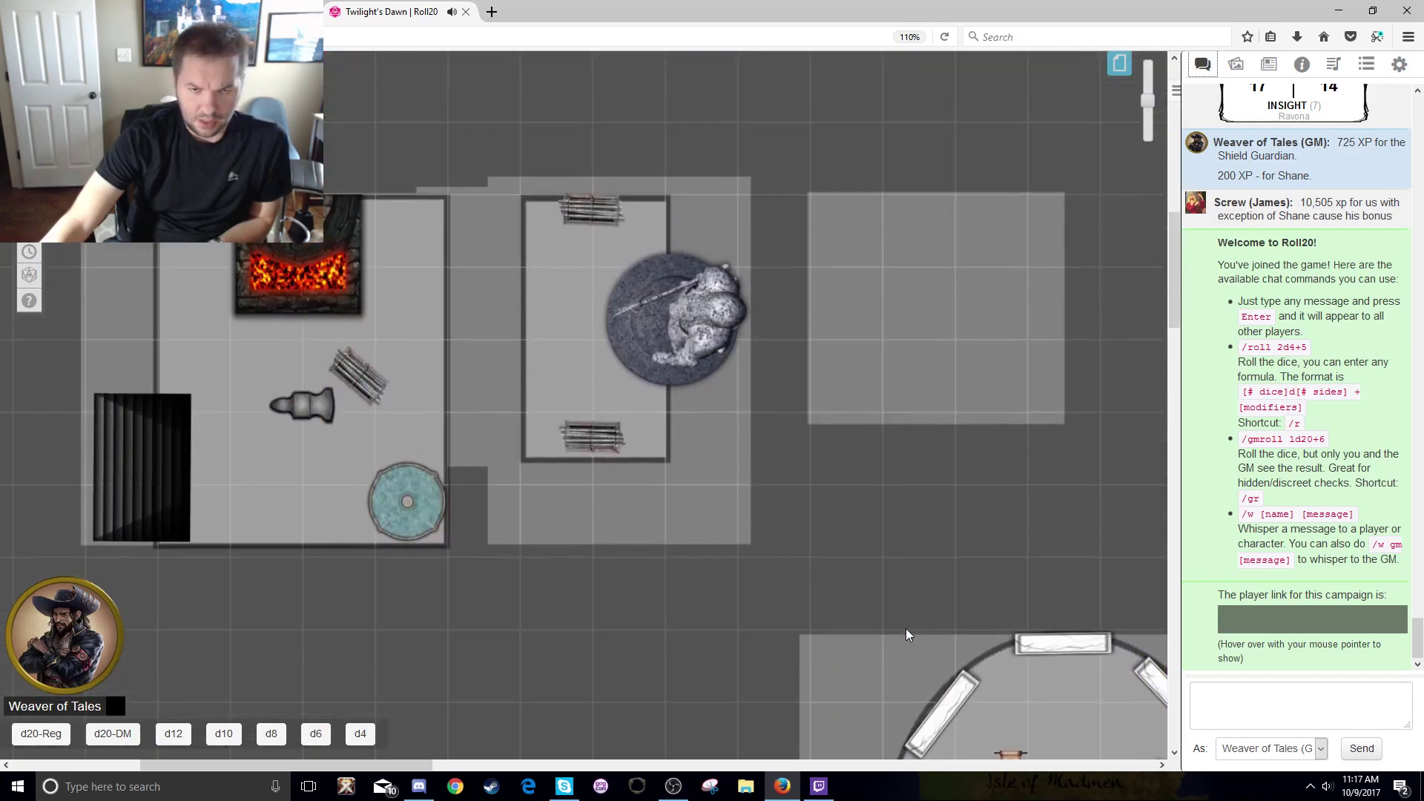
scroll(906, 629, down, 1)
scroll(903, 639, down, 8)
scroll(767, 567, down, 18)
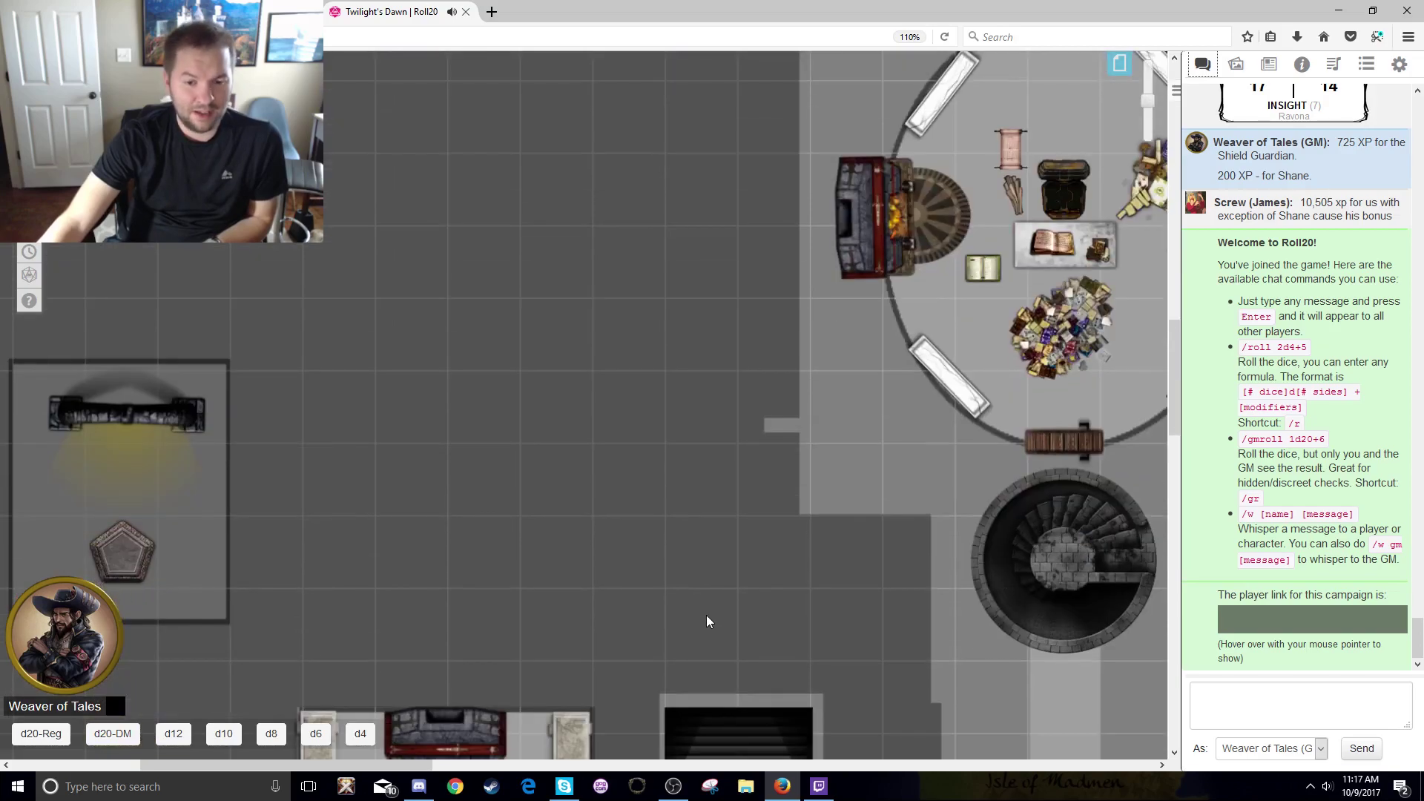
scroll(723, 593, down, 6)
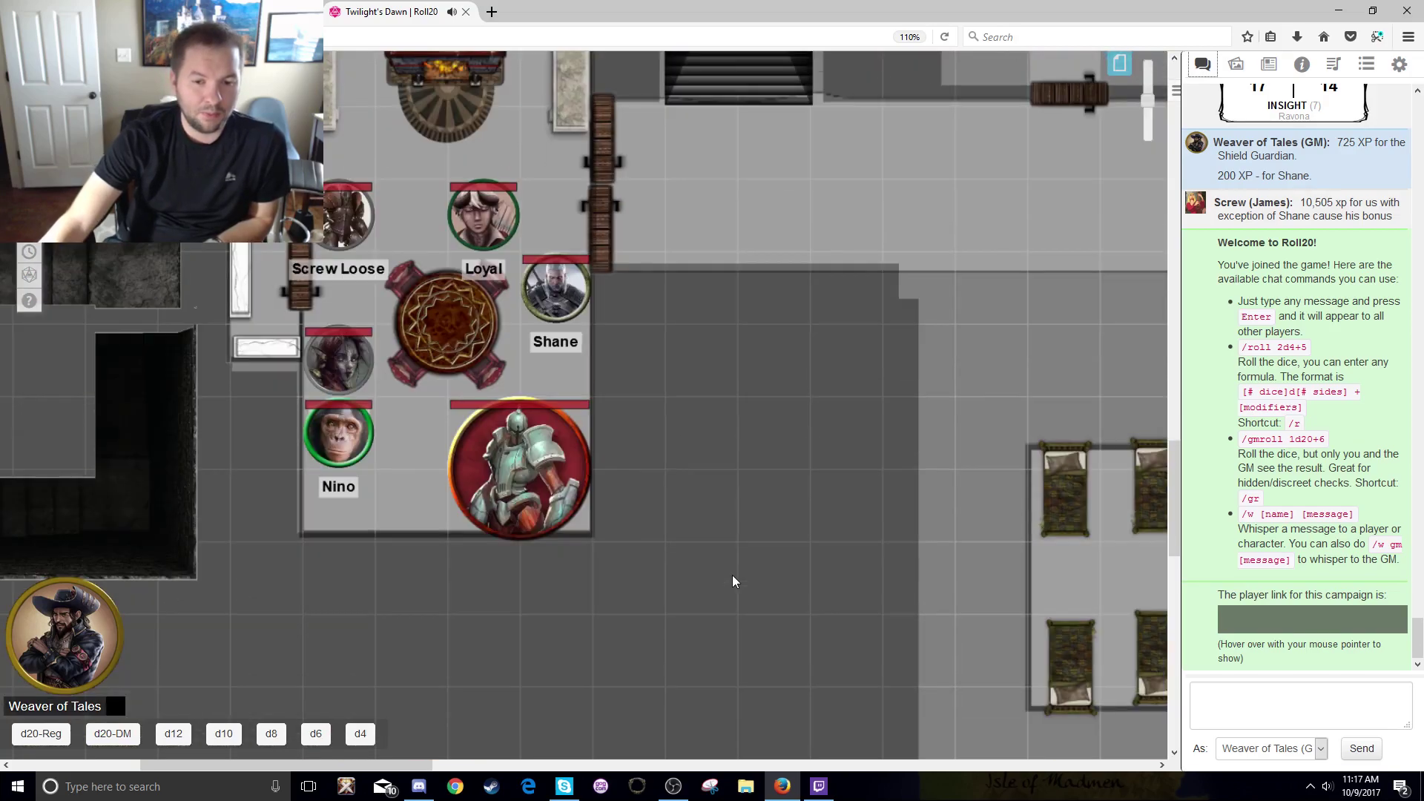
scroll(732, 577, up, 2)
scroll(741, 567, up, 1)
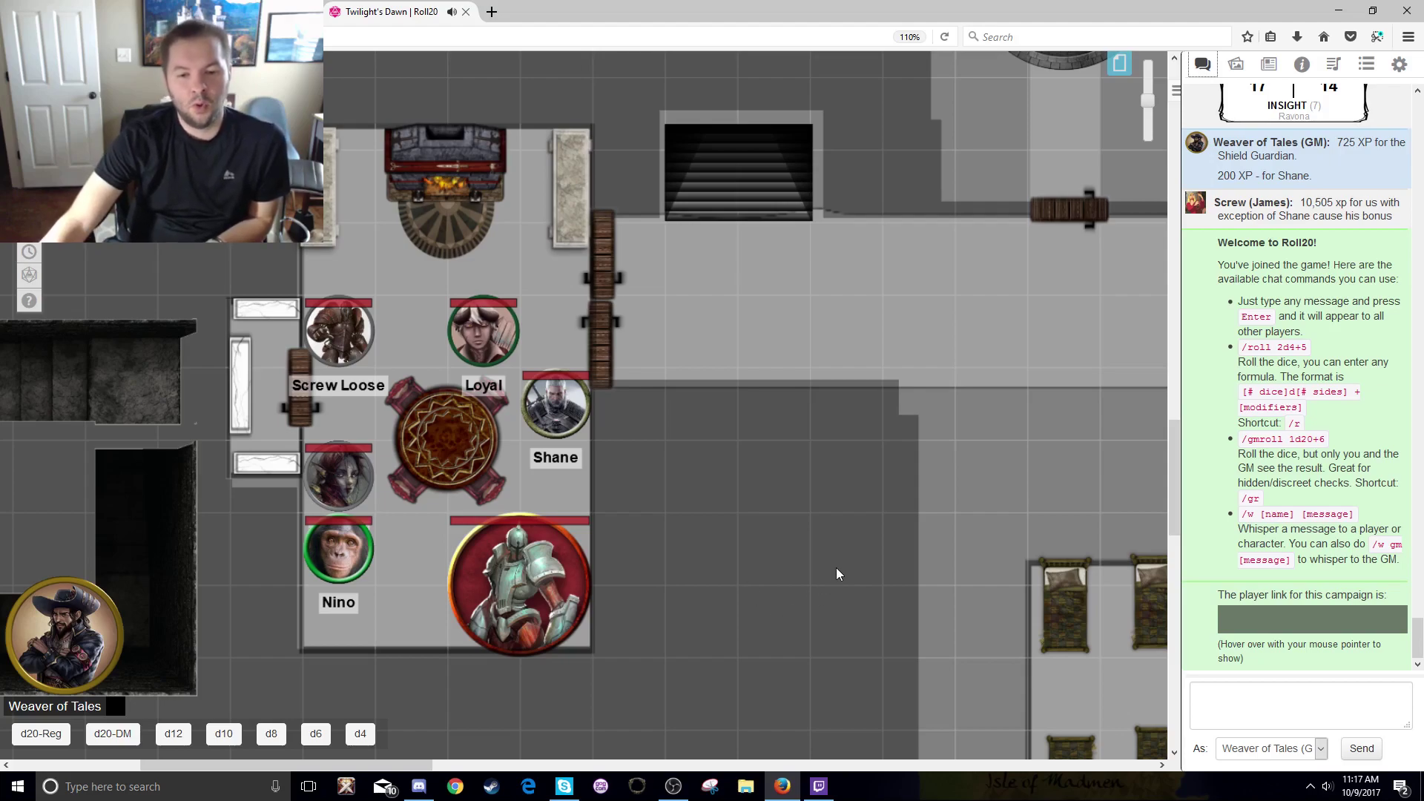
scroll(837, 573, up, 1)
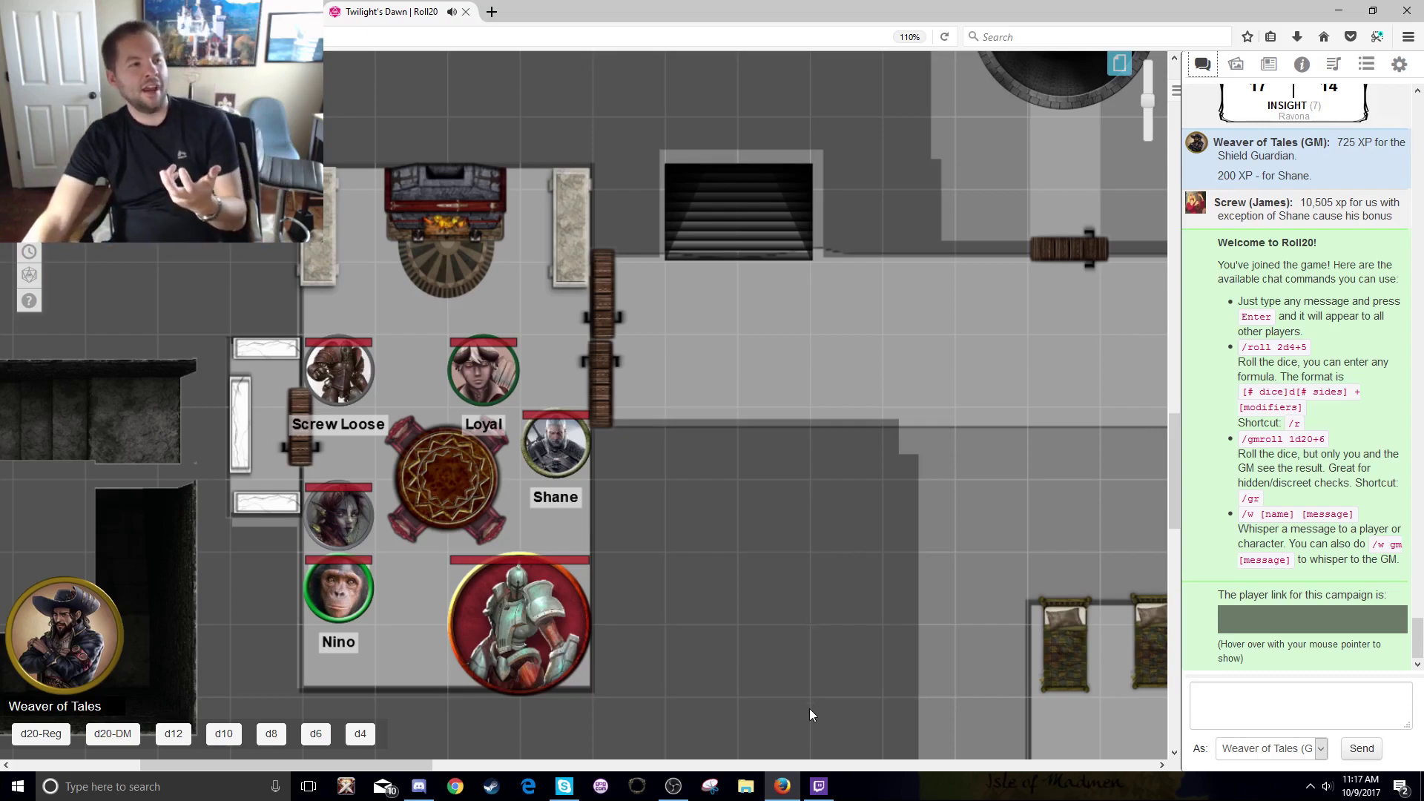
scroll(809, 712, up, 2)
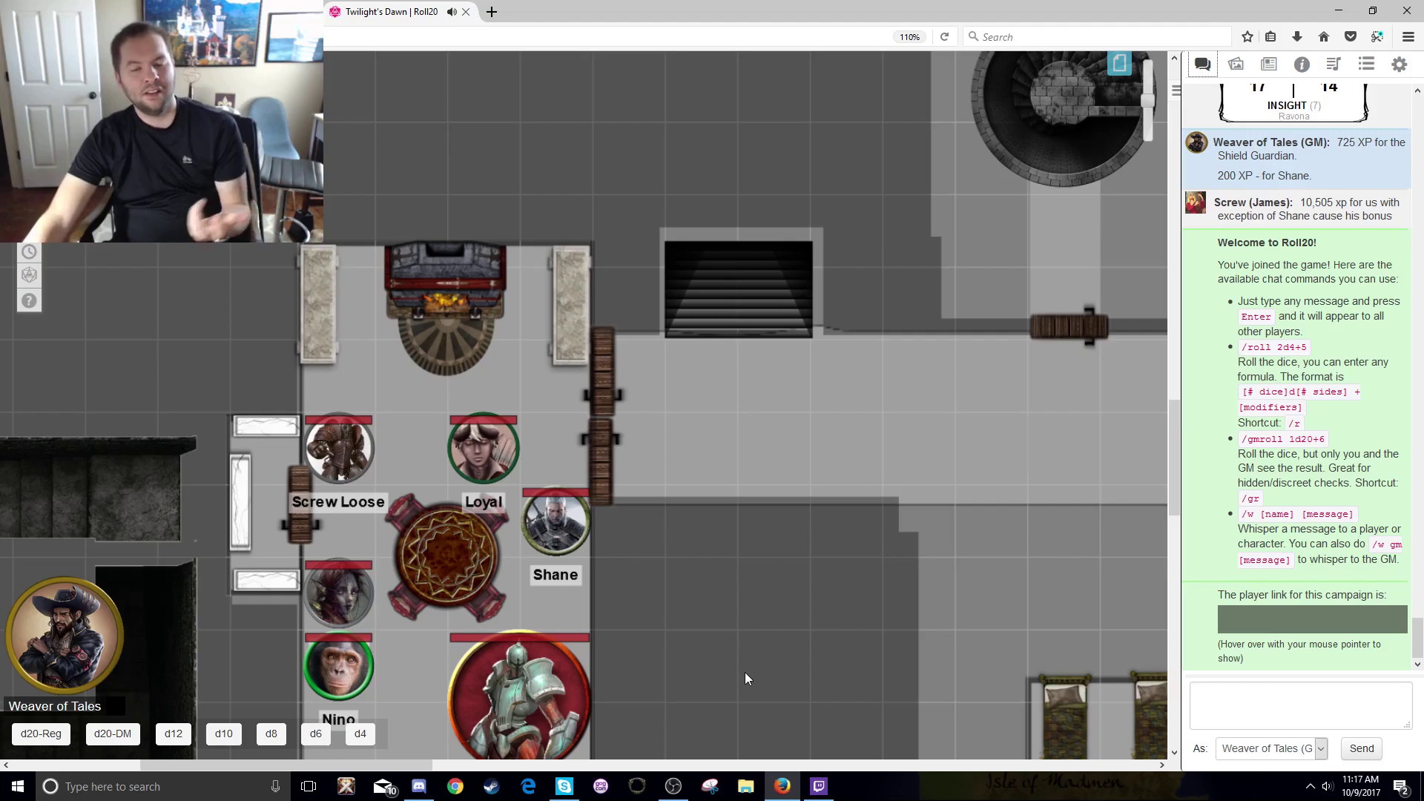
scroll(747, 654, down, 1)
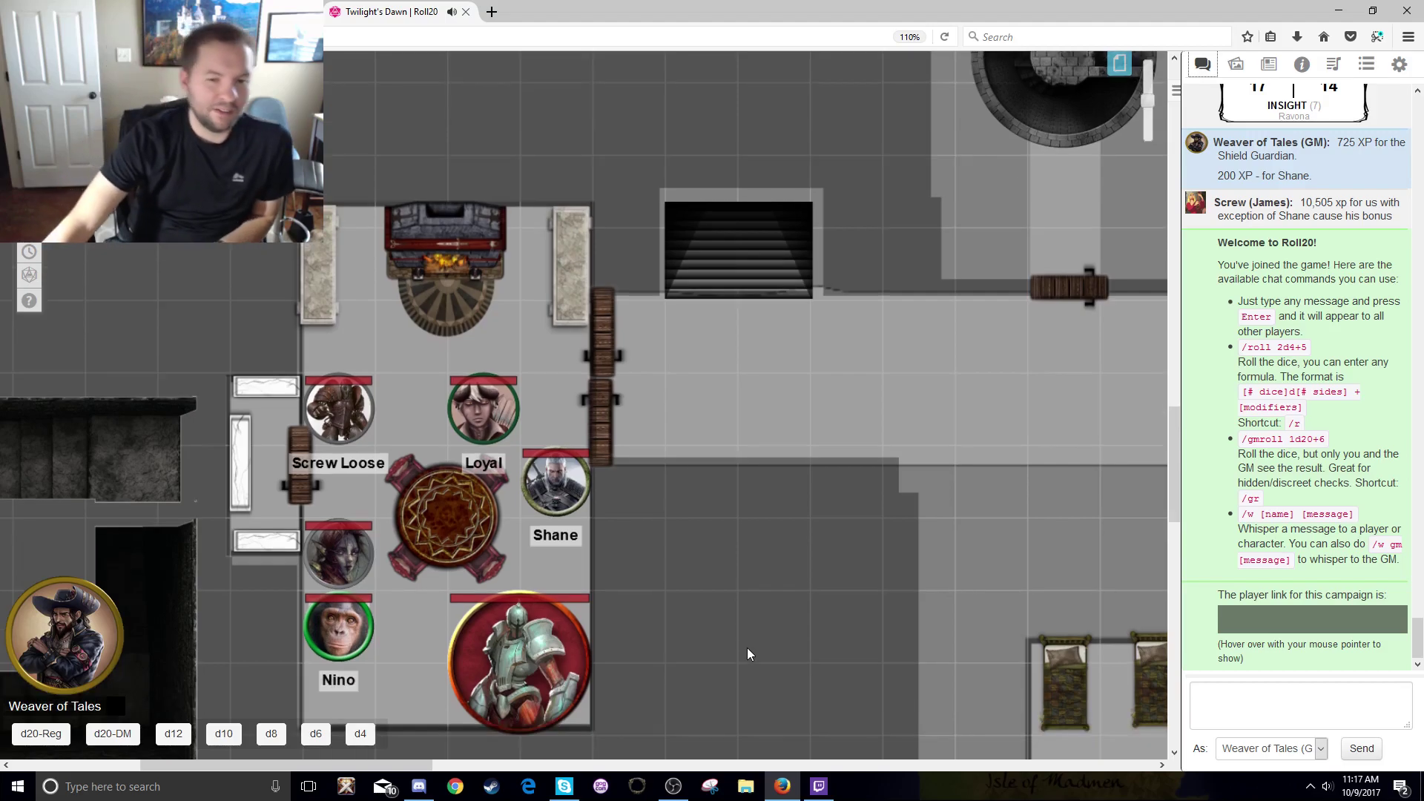
scroll(747, 648, up, 13)
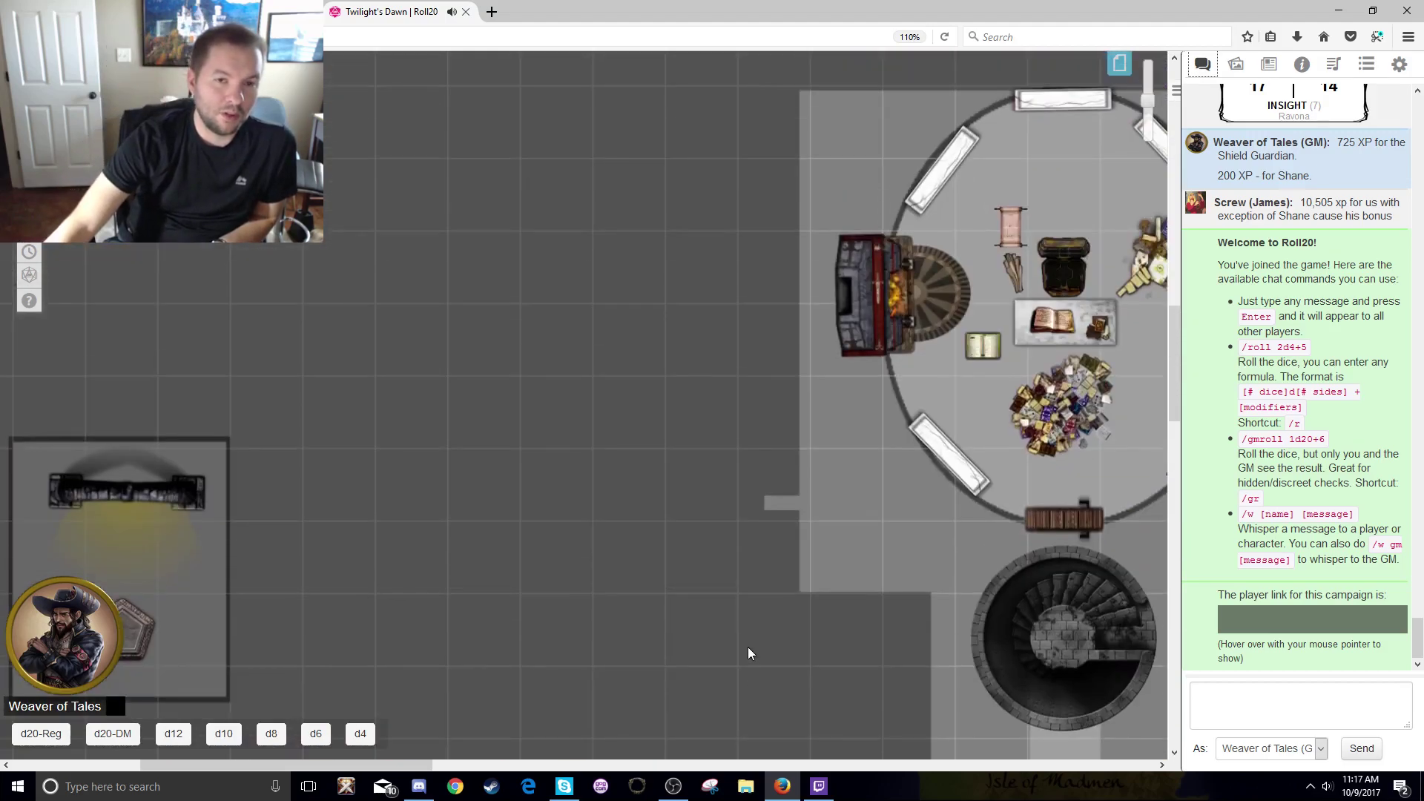
scroll(749, 649, up, 10)
scroll(751, 645, down, 11)
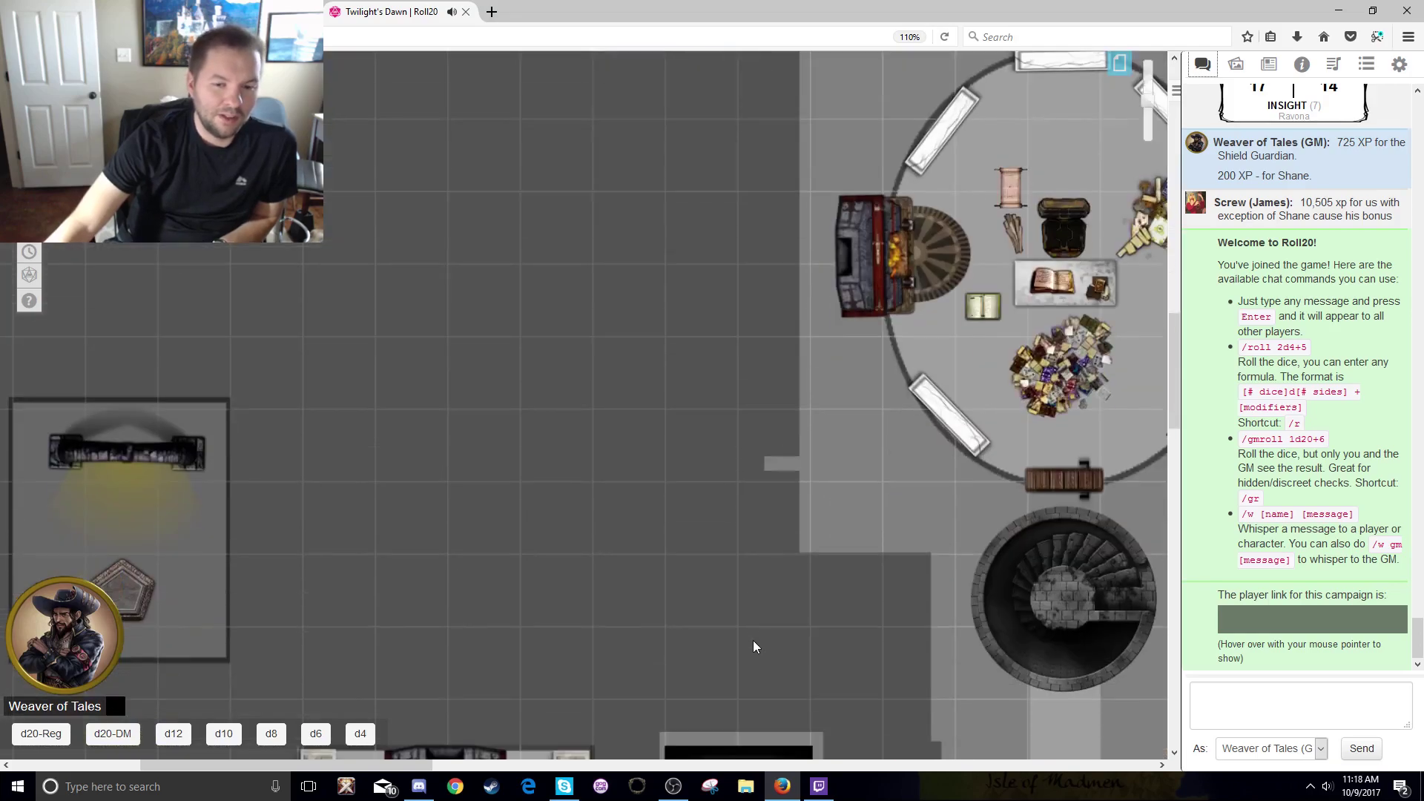
scroll(753, 646, down, 15)
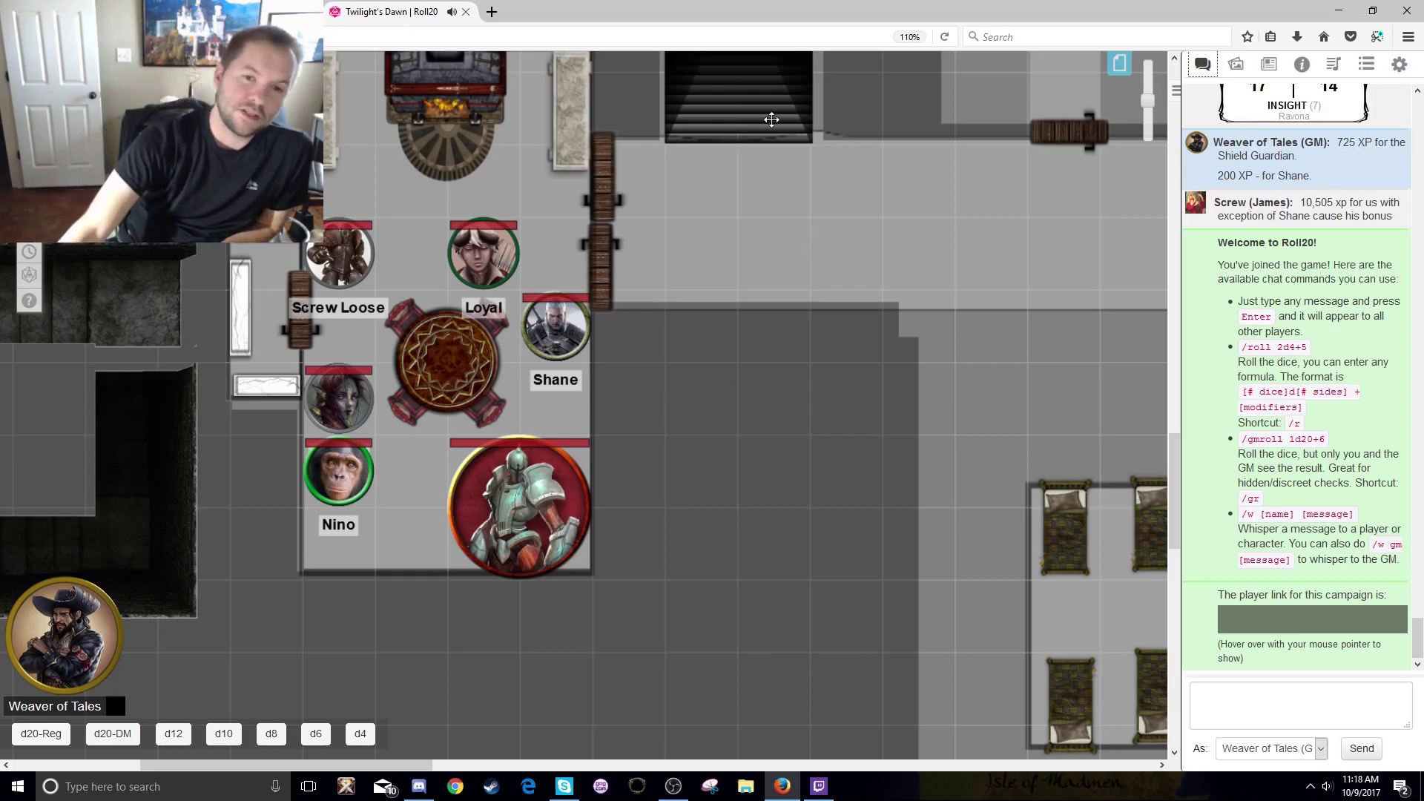
scroll(806, 266, up, 1)
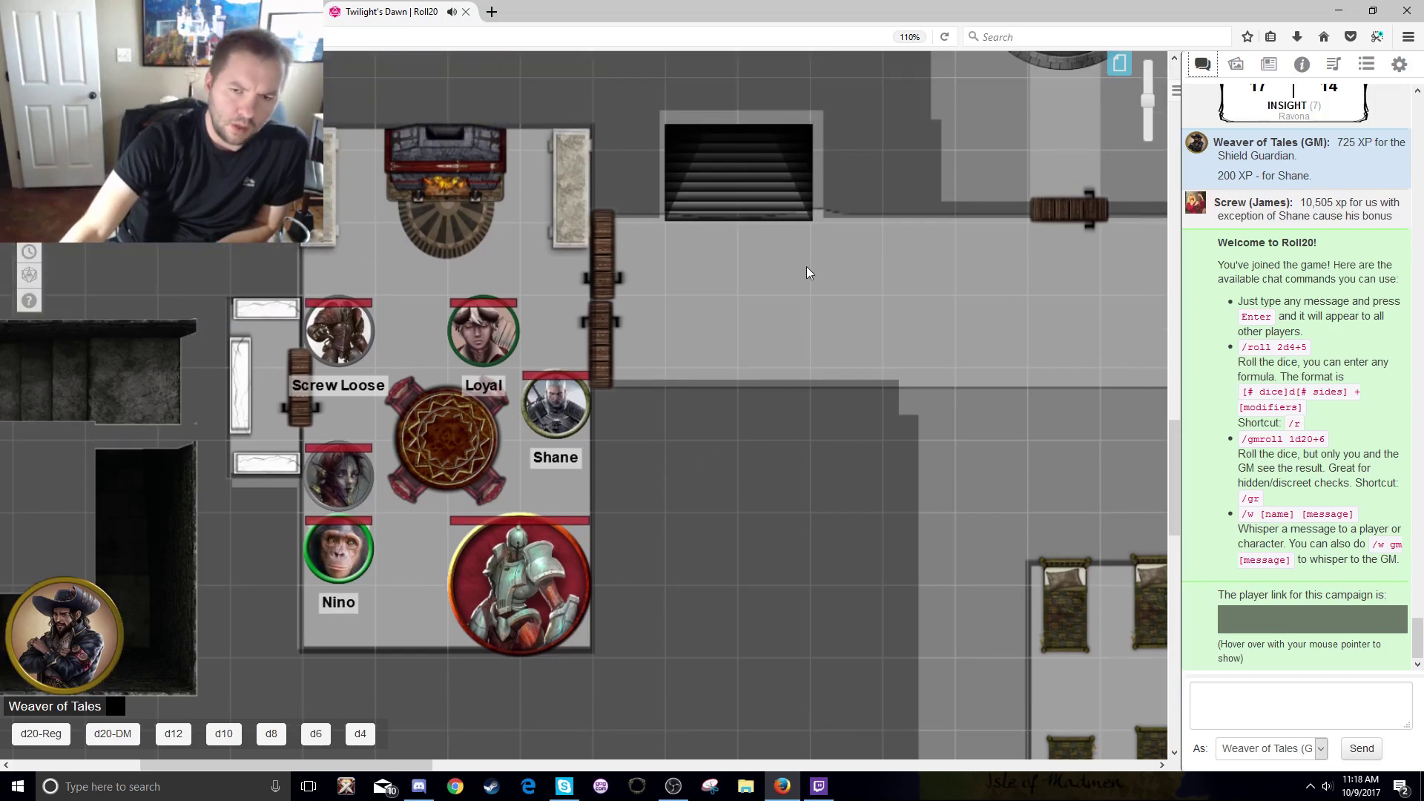
scroll(807, 266, up, 7)
scroll(709, 282, up, 5)
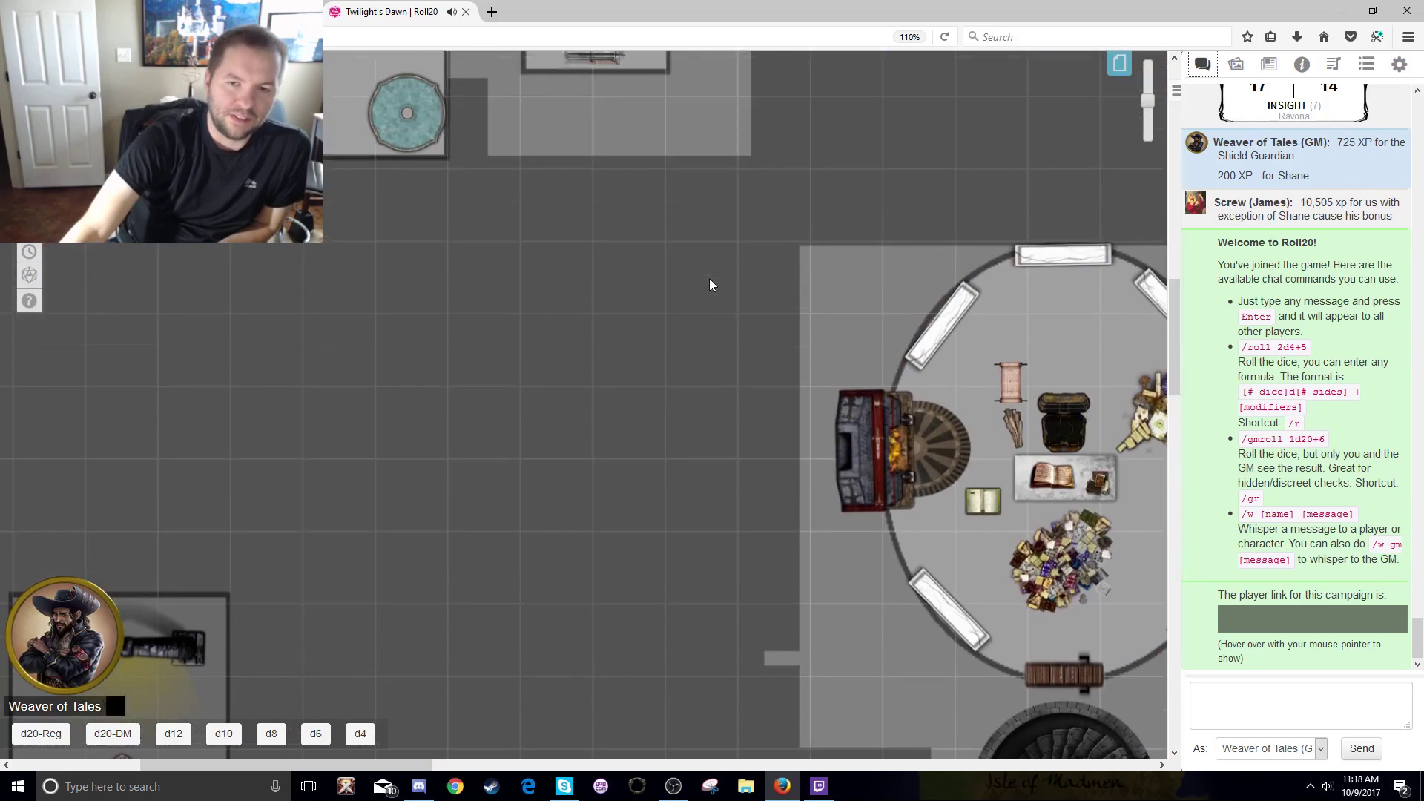
scroll(709, 286, down, 7)
scroll(718, 393, down, 3)
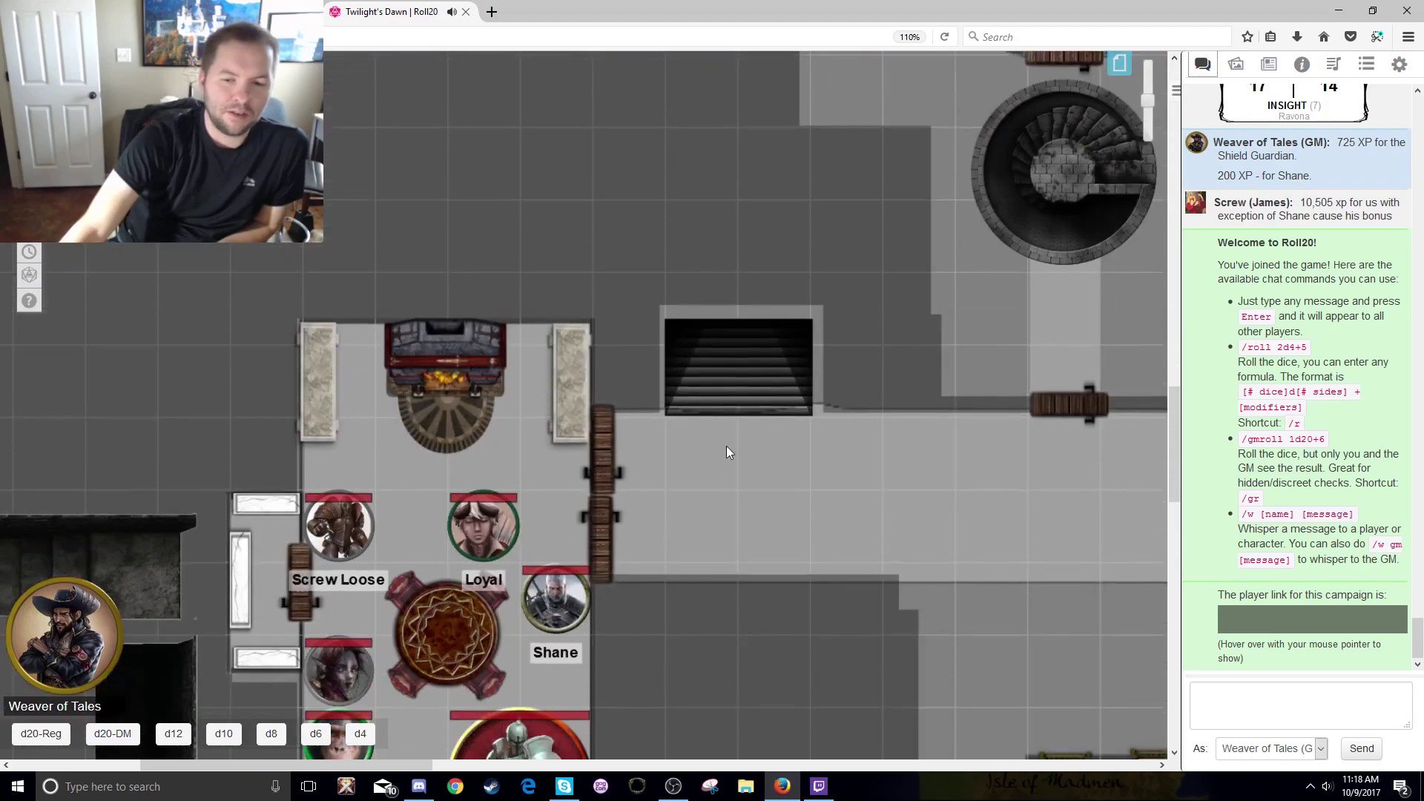
- Pan the map to the stair rooms with the red-X DO NOT ENTER drawing
drag(405, 765, 547, 725)
scroll(526, 561, up, 2)
scroll(526, 554, up, 2)
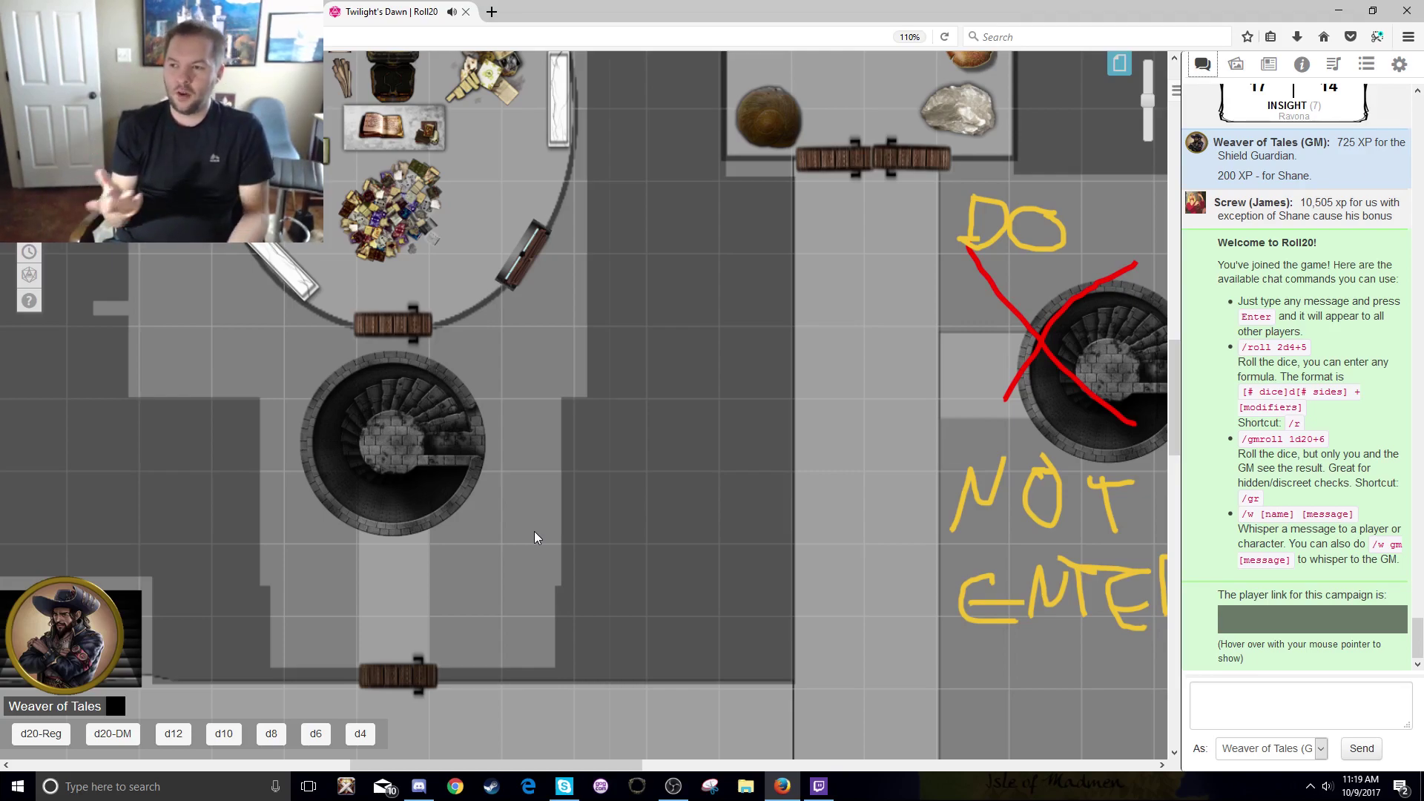
- Move the Characters folder above Session Monsters in the journal and collapse it
click(1268, 66)
scroll(1235, 382, down, 3)
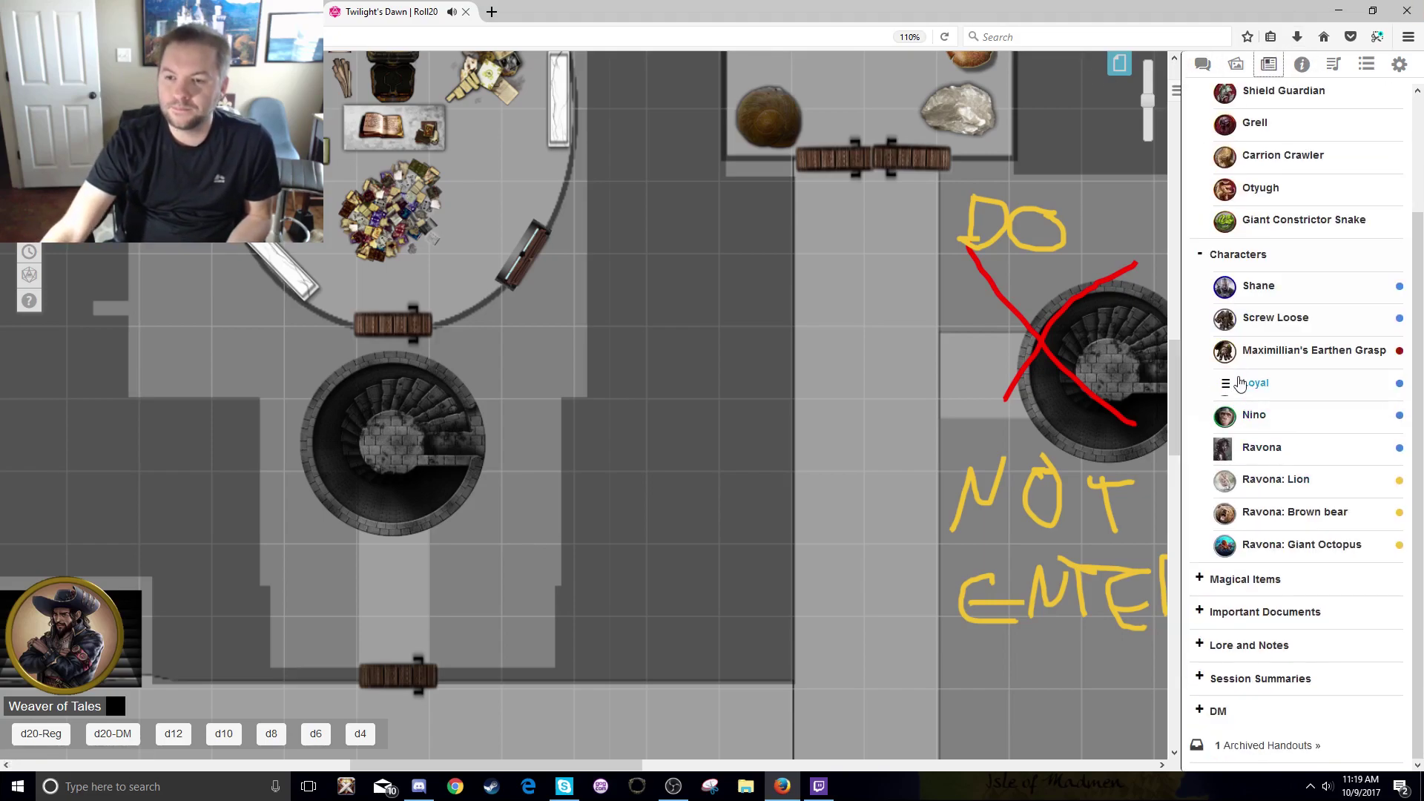
scroll(1224, 404, up, 3)
drag(1210, 391, 1200, 182)
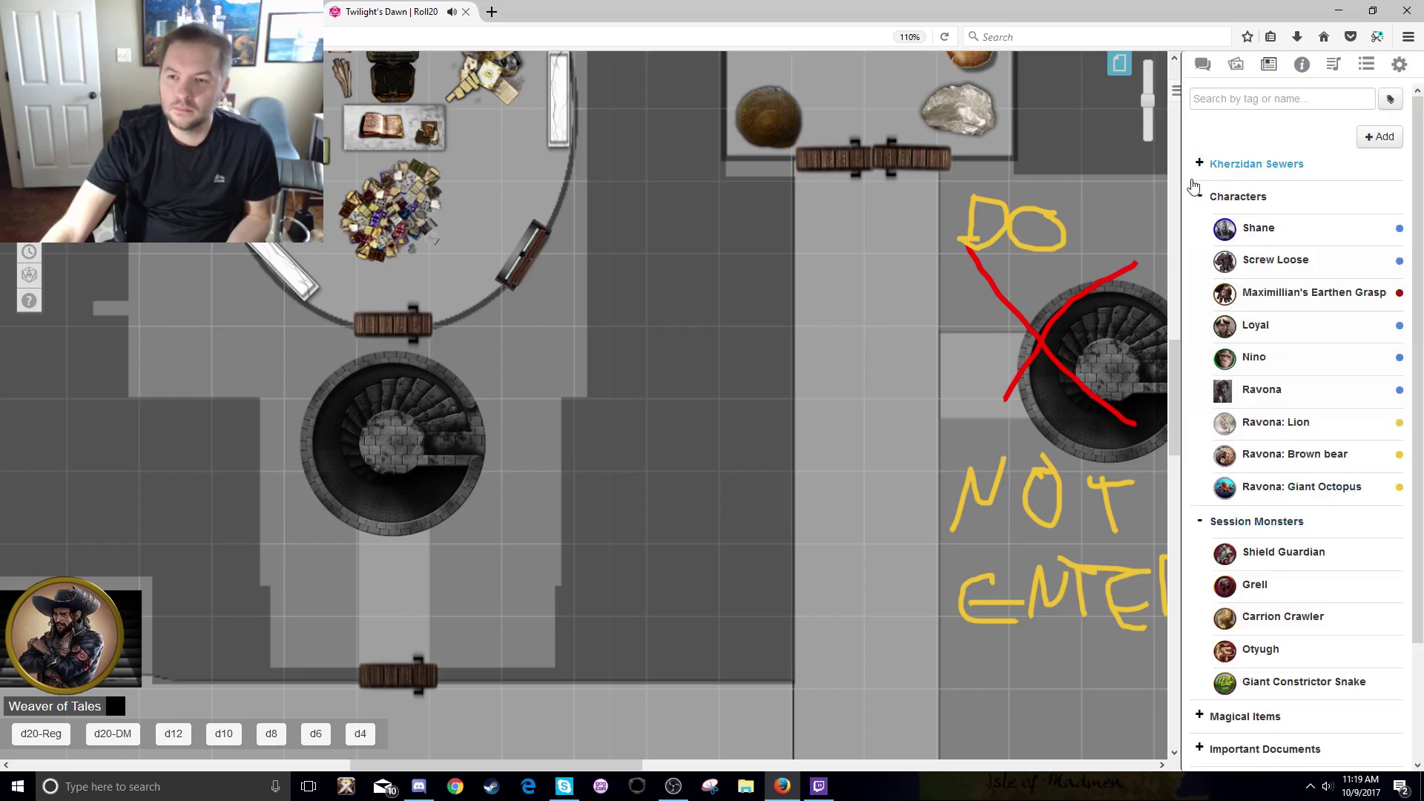
click(1199, 195)
- Expand Magical Items and open the Tome of Temporary Comprehension handout
click(1246, 425)
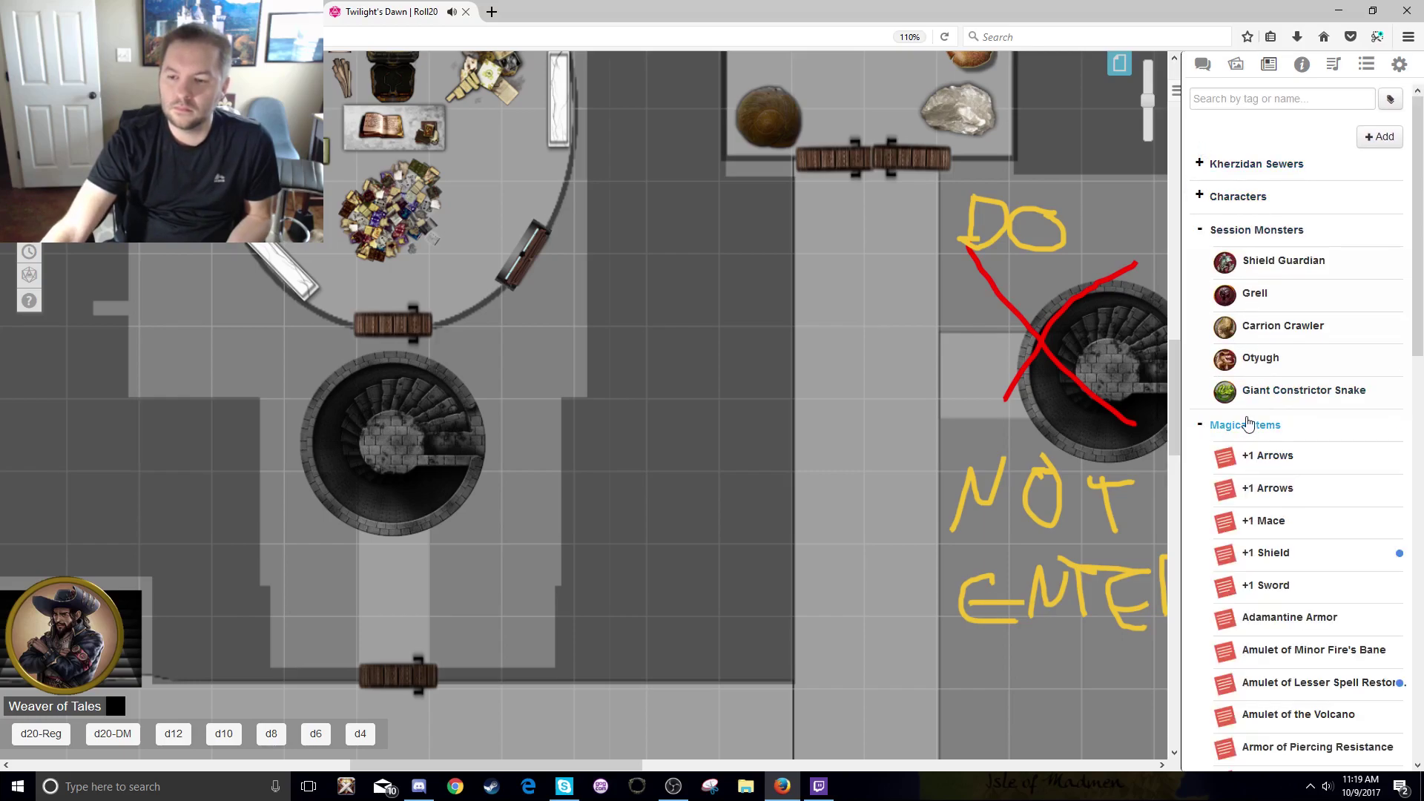
scroll(1253, 420, down, 3)
scroll(1275, 438, down, 10)
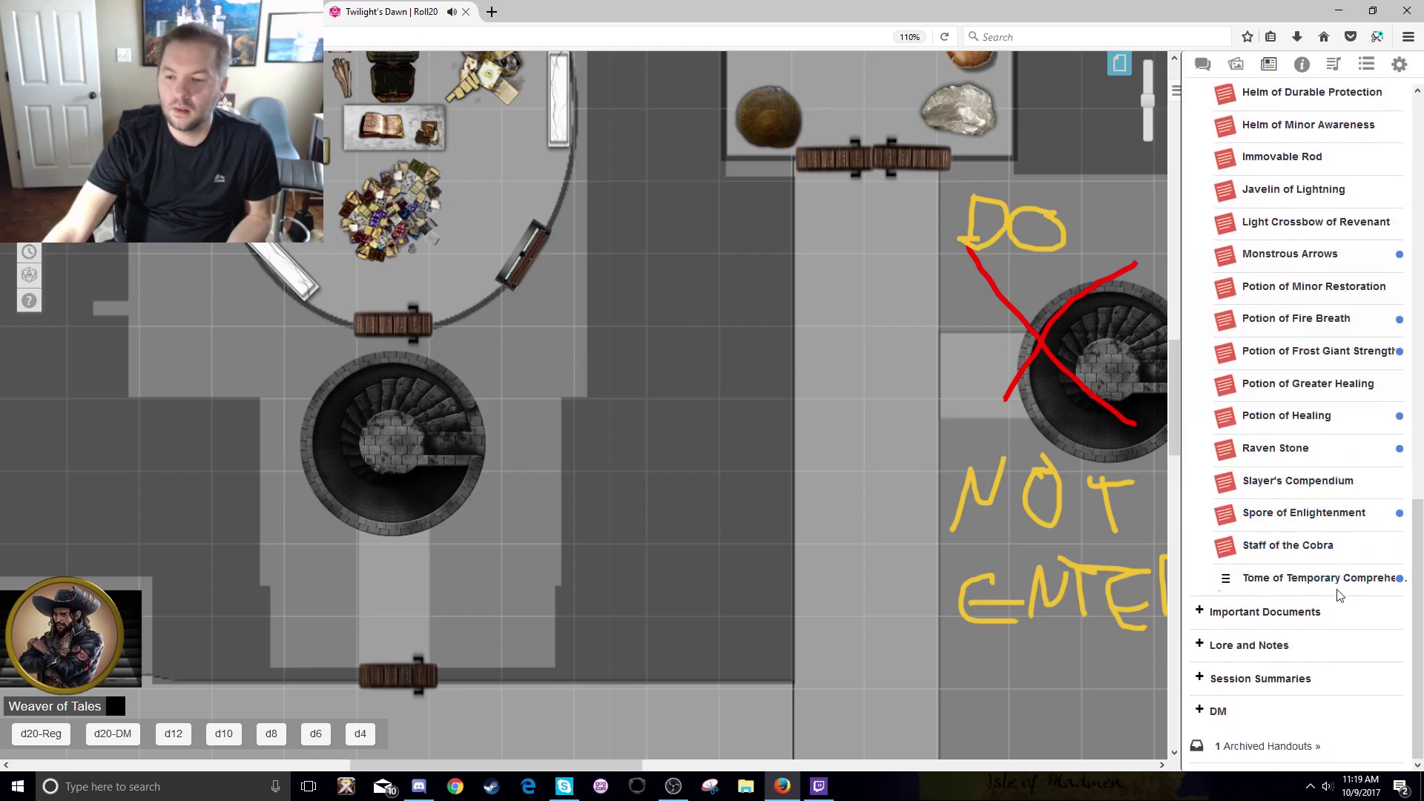
click(1327, 578)
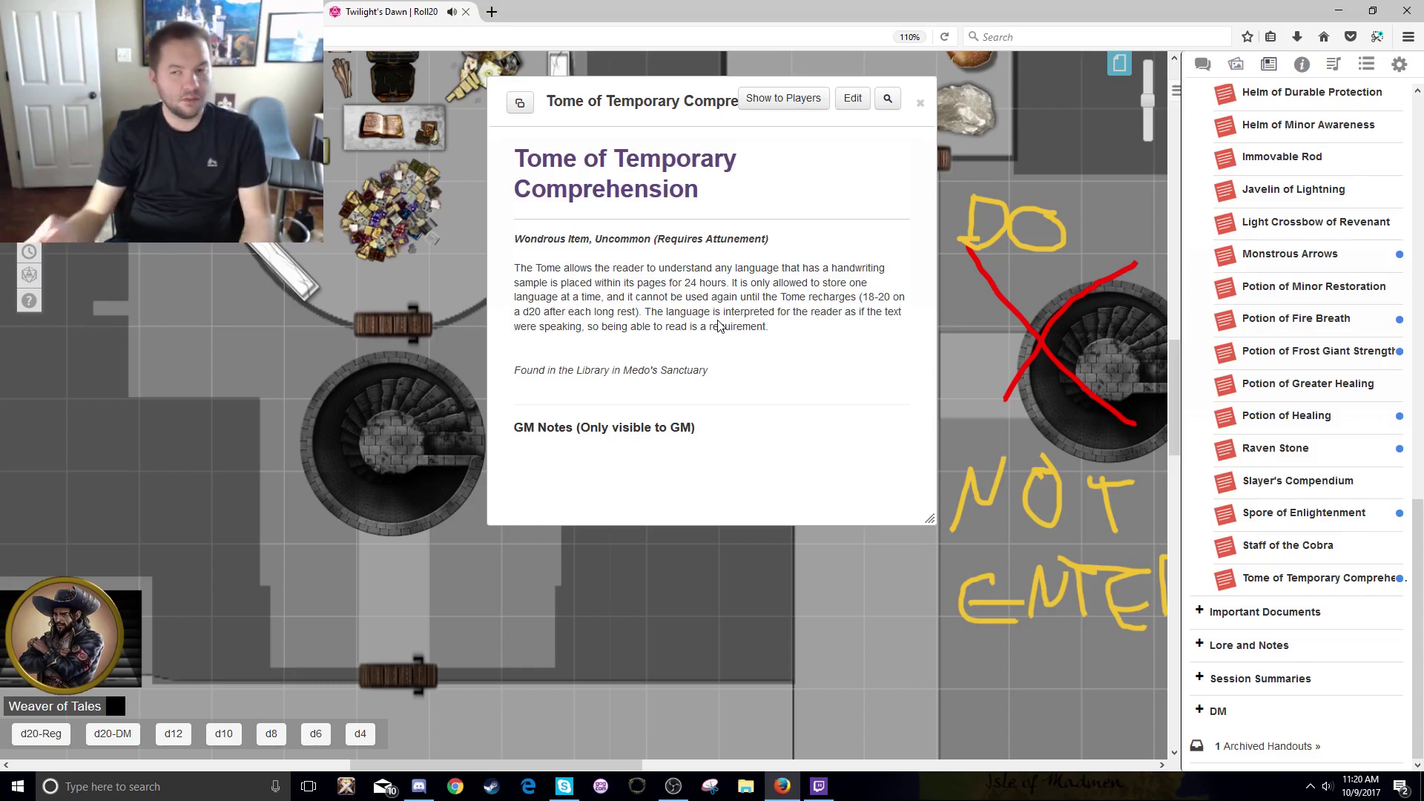
click(920, 101)
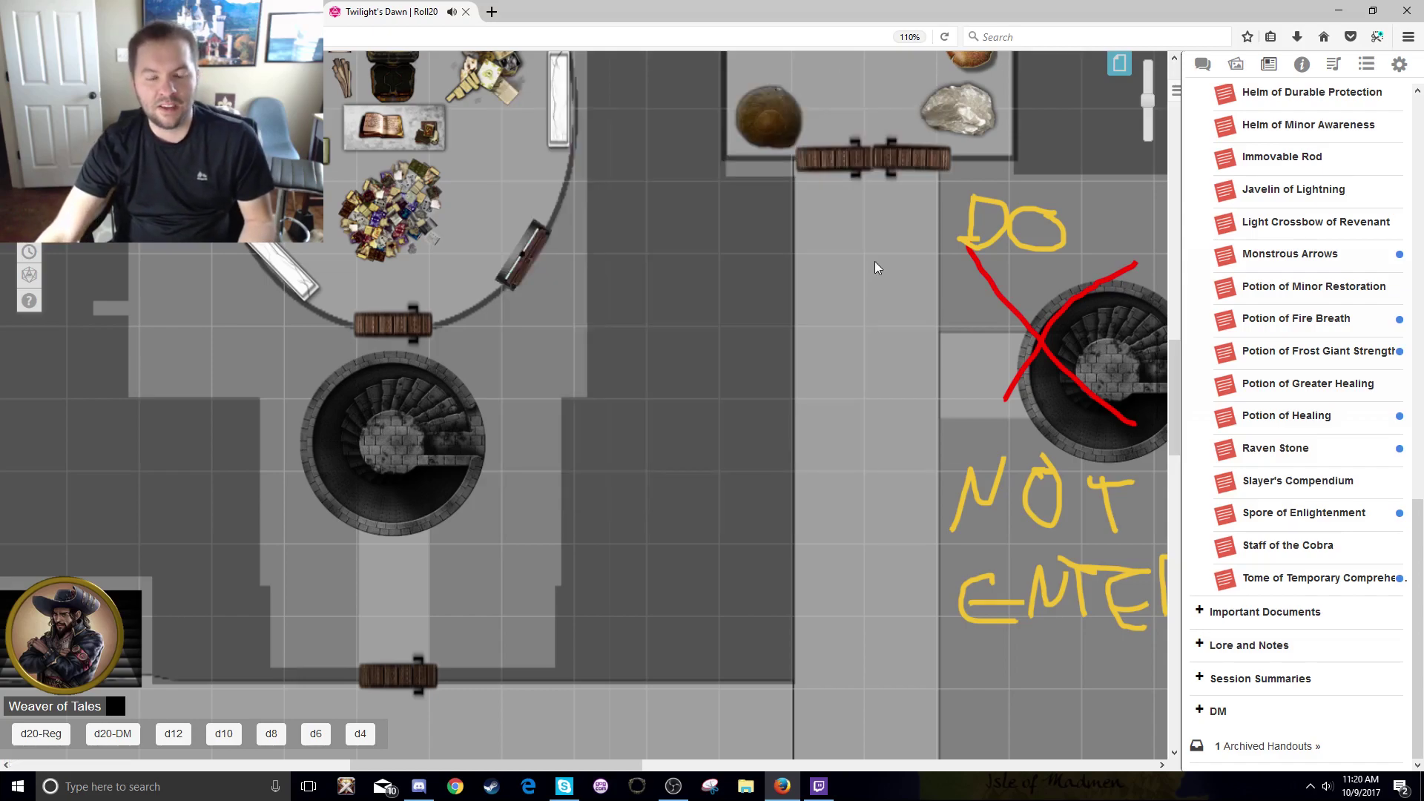
scroll(774, 443, down, 3)
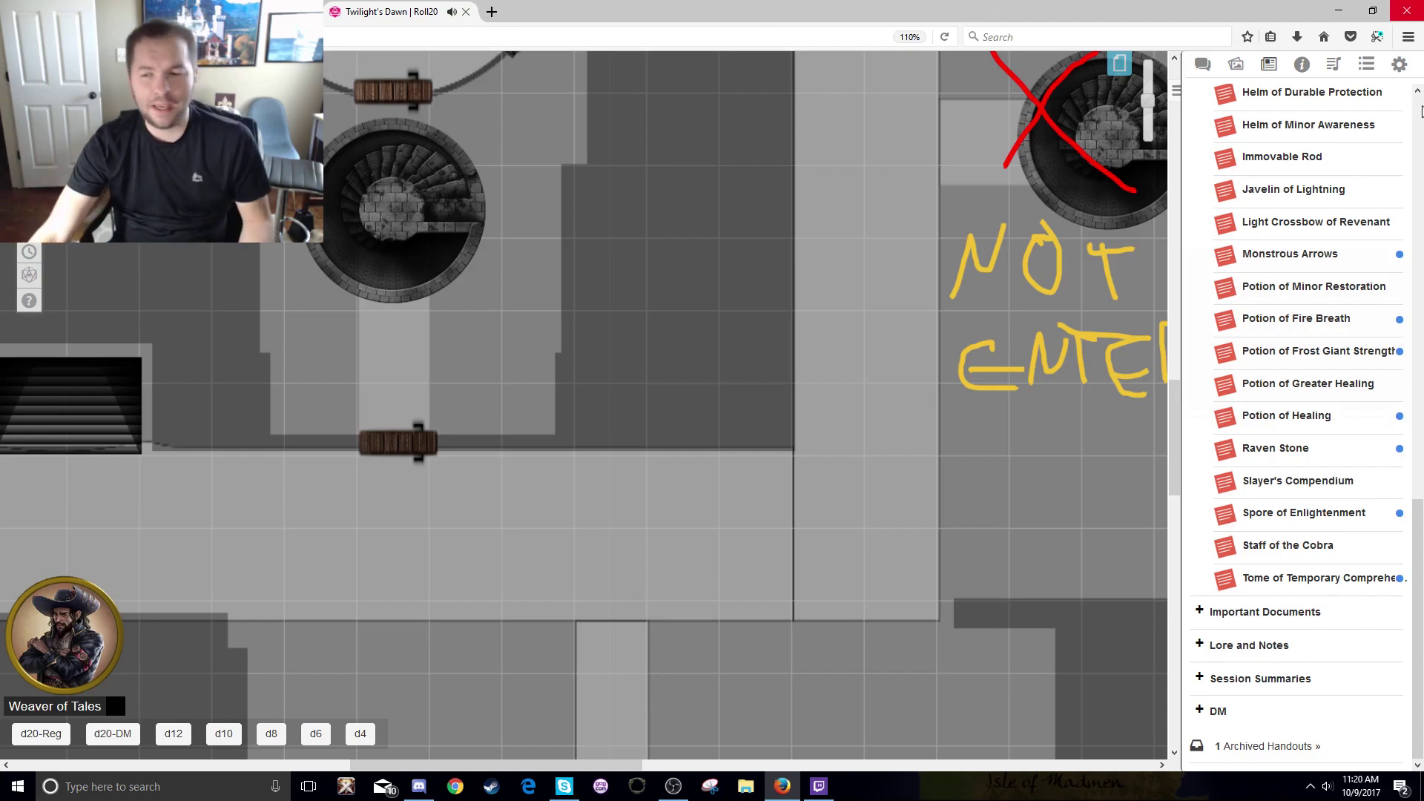
scroll(1231, 467, up, 2)
scroll(1231, 467, up, 6)
scroll(767, 559, down, 1)
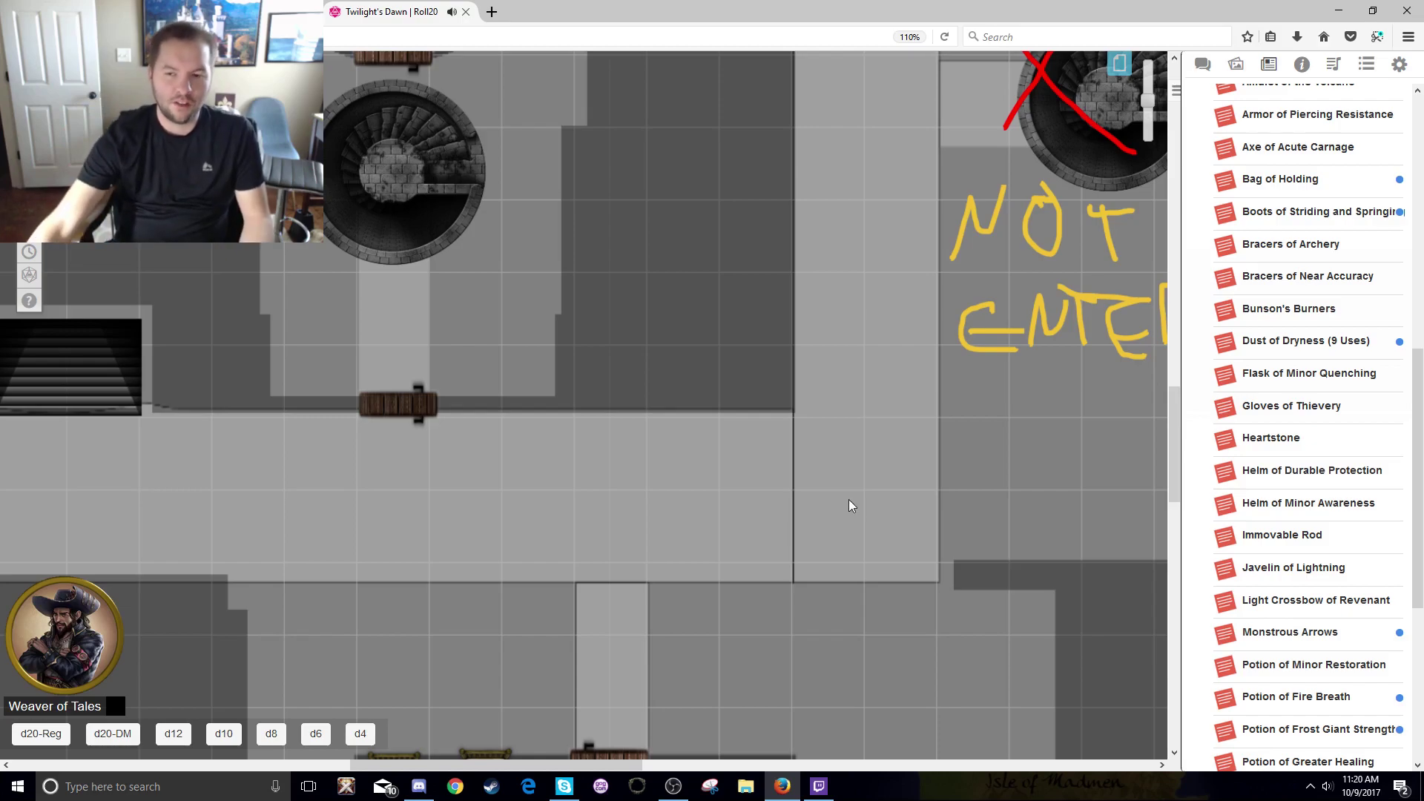
scroll(852, 499, up, 4)
drag(572, 764, 746, 764)
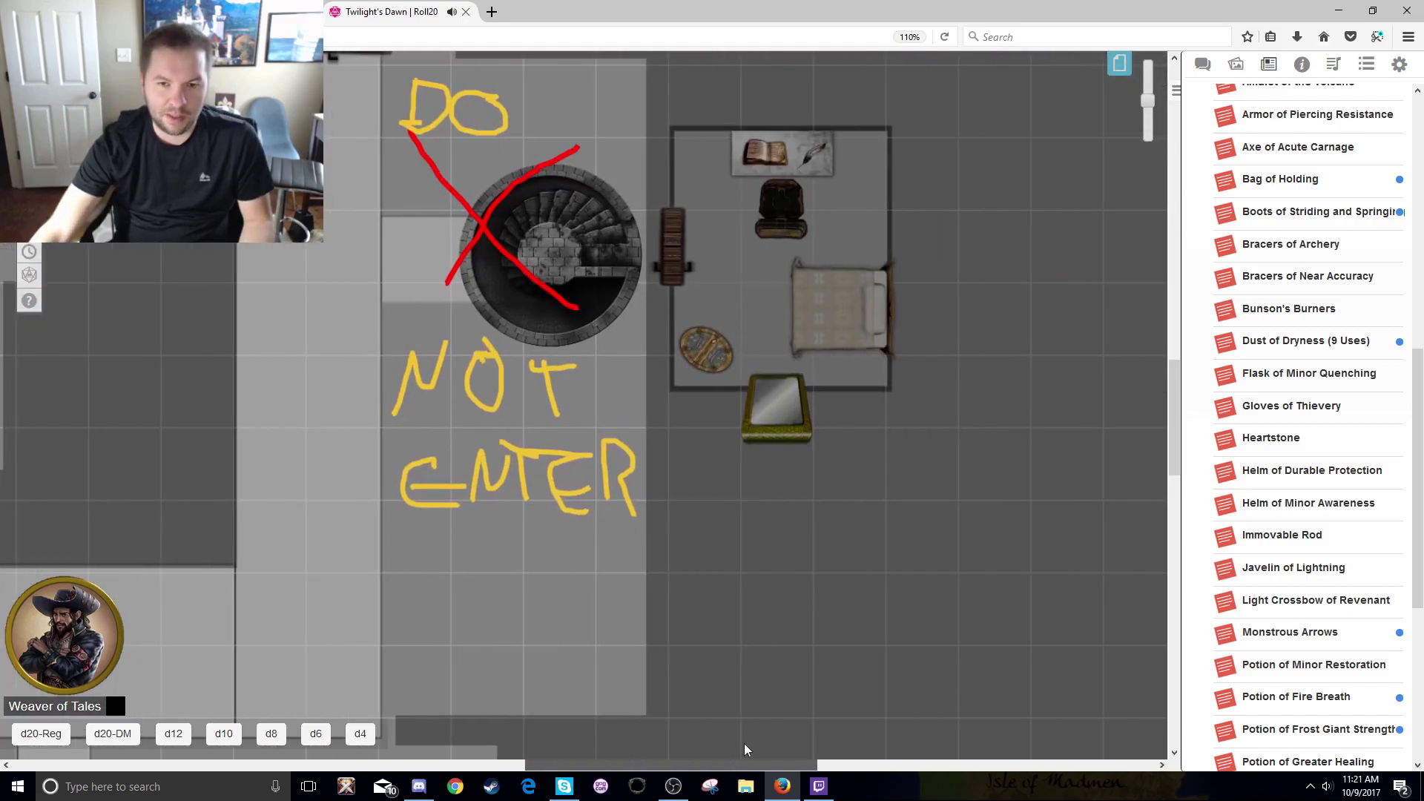
scroll(571, 533, up, 3)
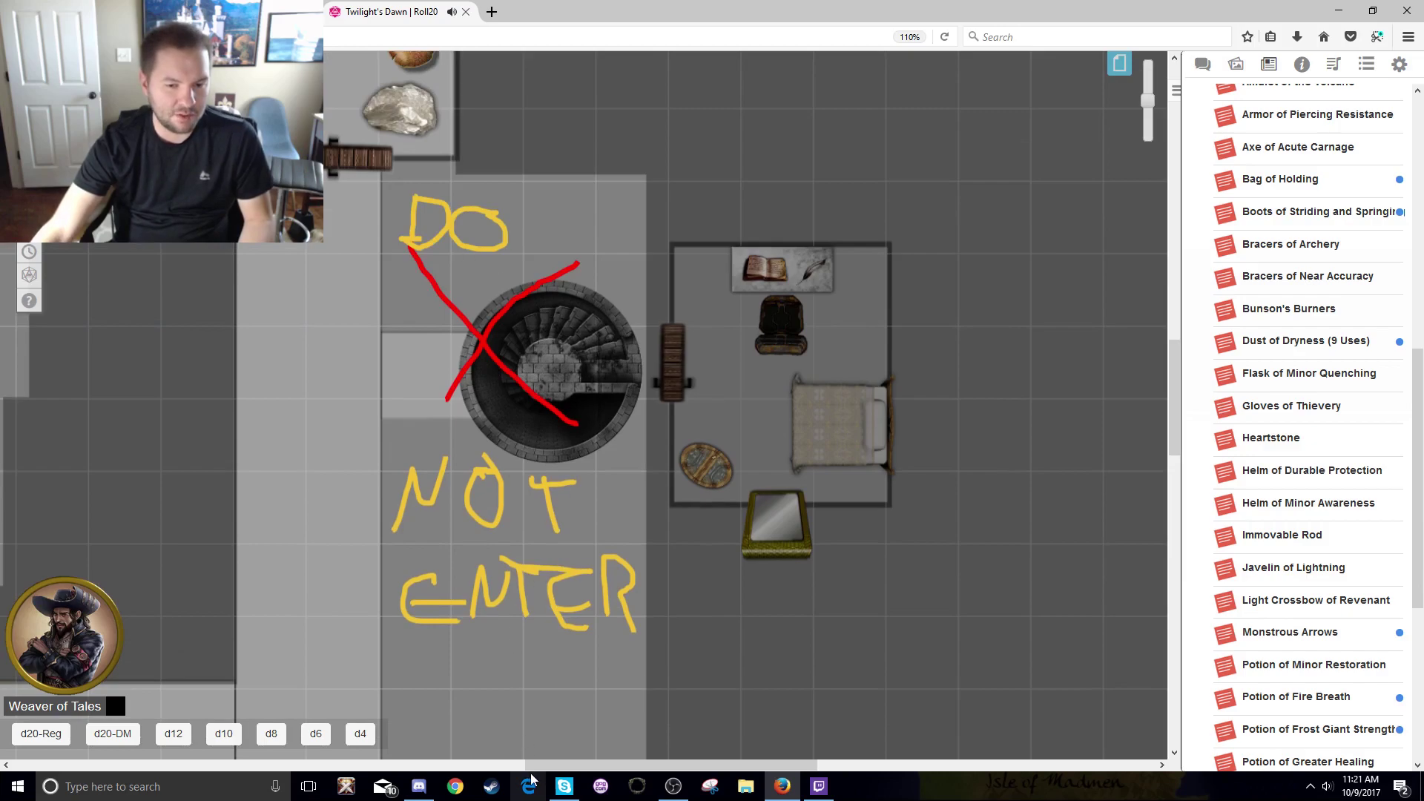
drag(544, 763, 375, 766)
scroll(437, 615, down, 3)
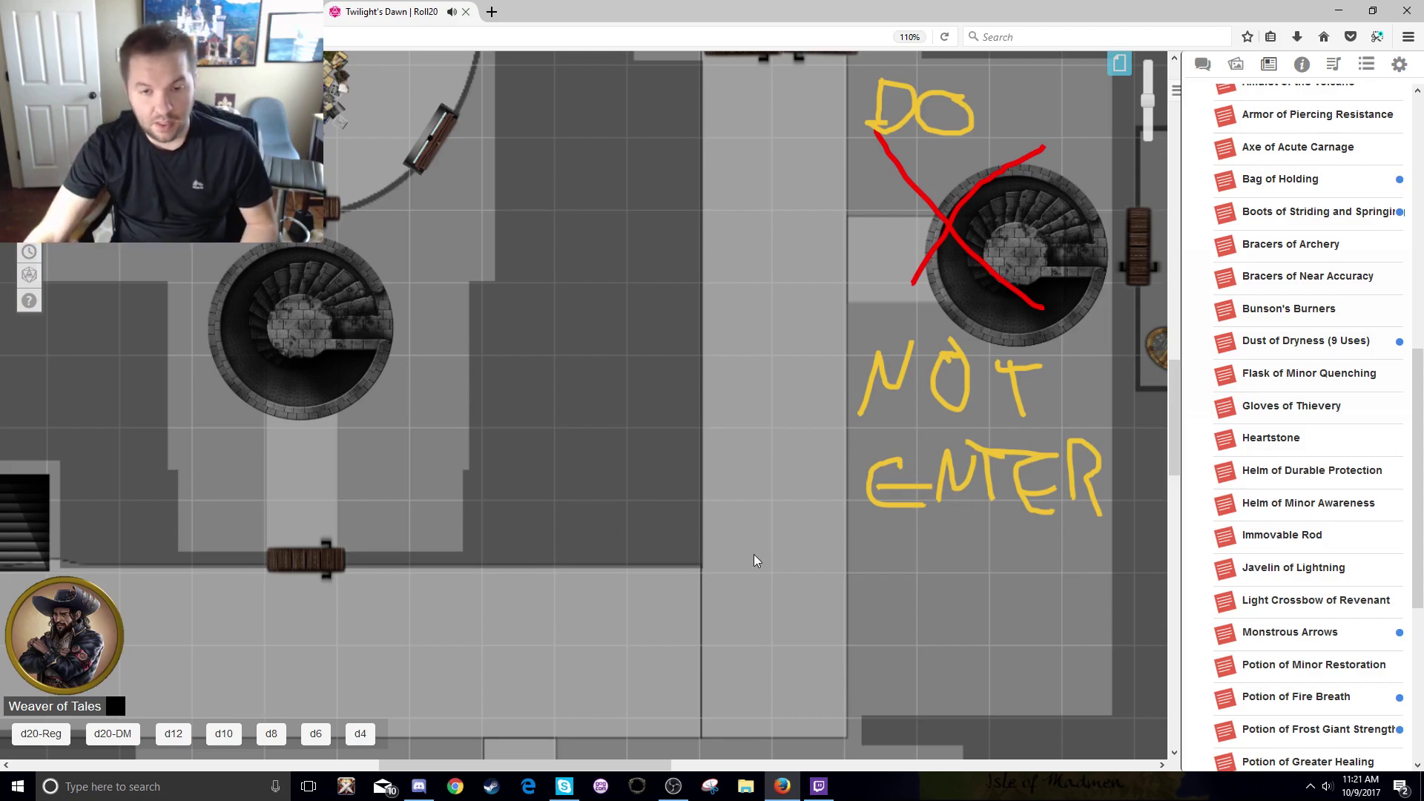
- Pan the map left to the lava forge room and the neighbouring statue room
scroll(753, 566, up, 2)
scroll(766, 577, up, 3)
scroll(765, 577, down, 3)
scroll(767, 598, down, 3)
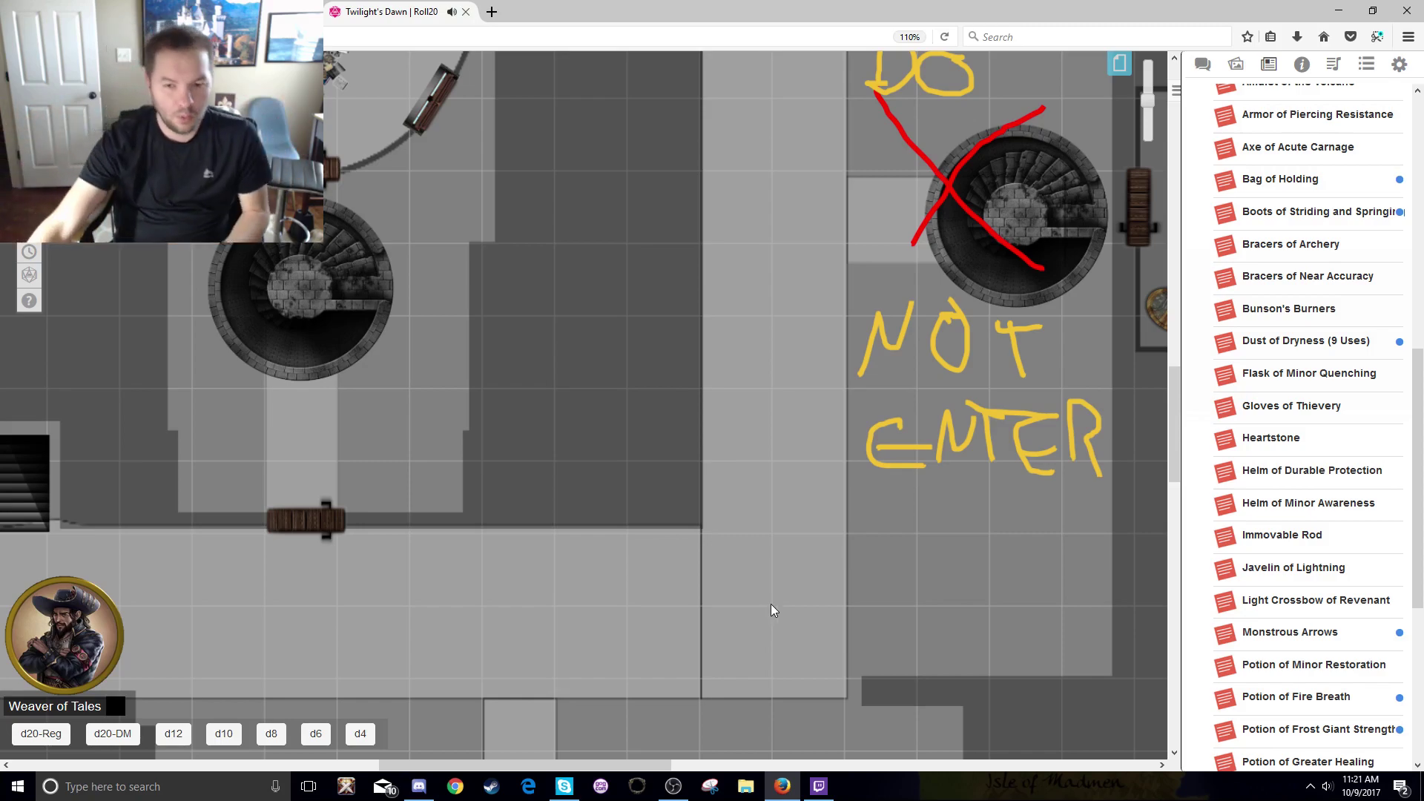
scroll(764, 557, up, 6)
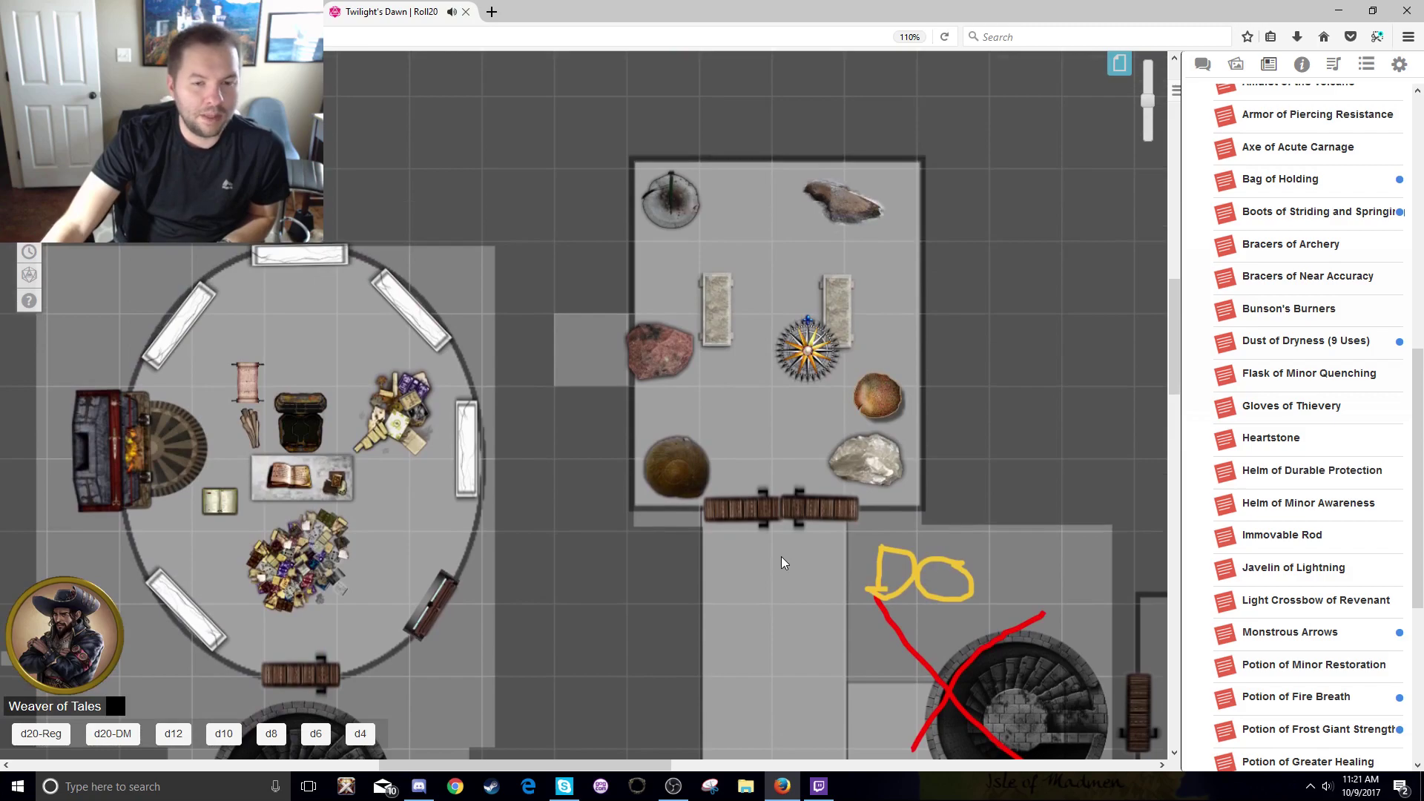
scroll(781, 558, down, 5)
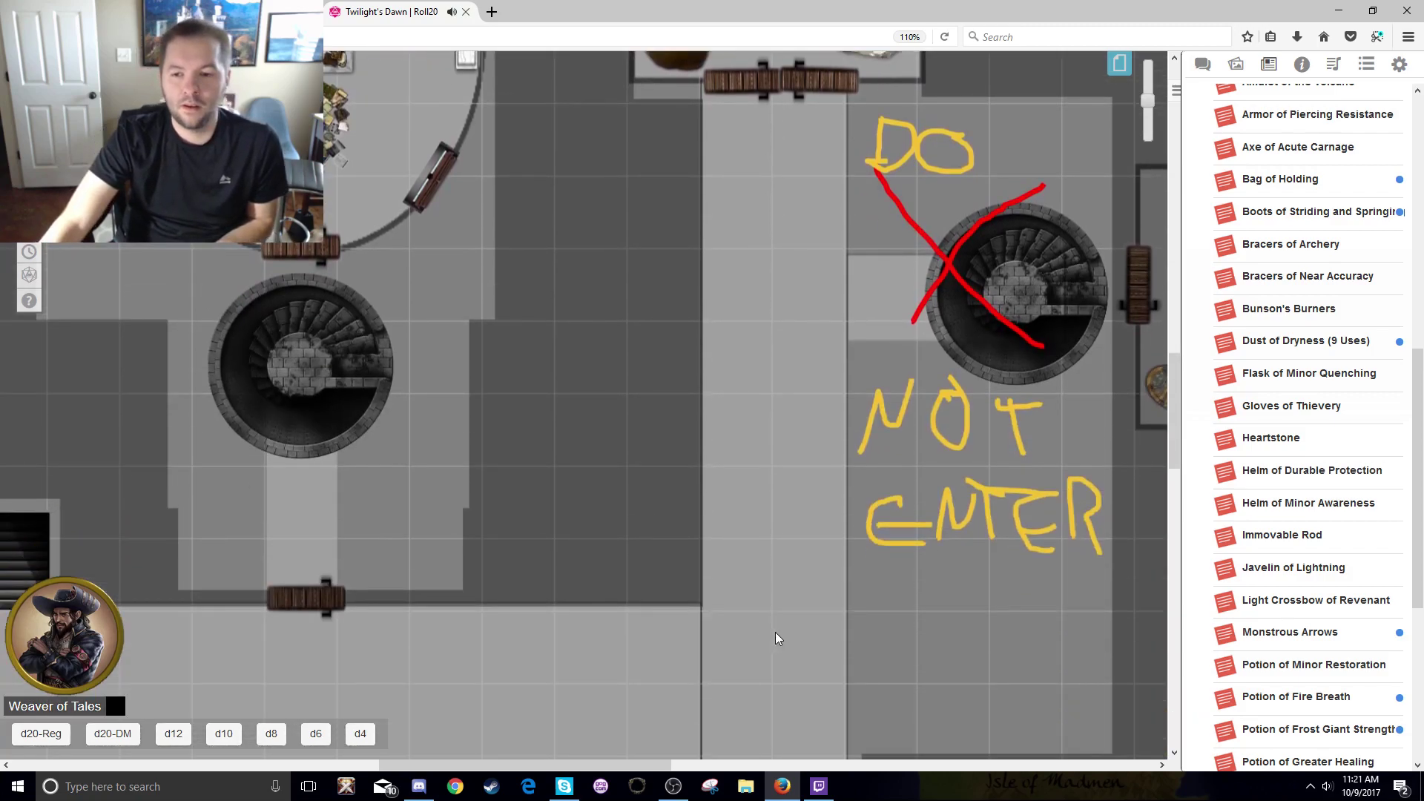
scroll(775, 631, down, 3)
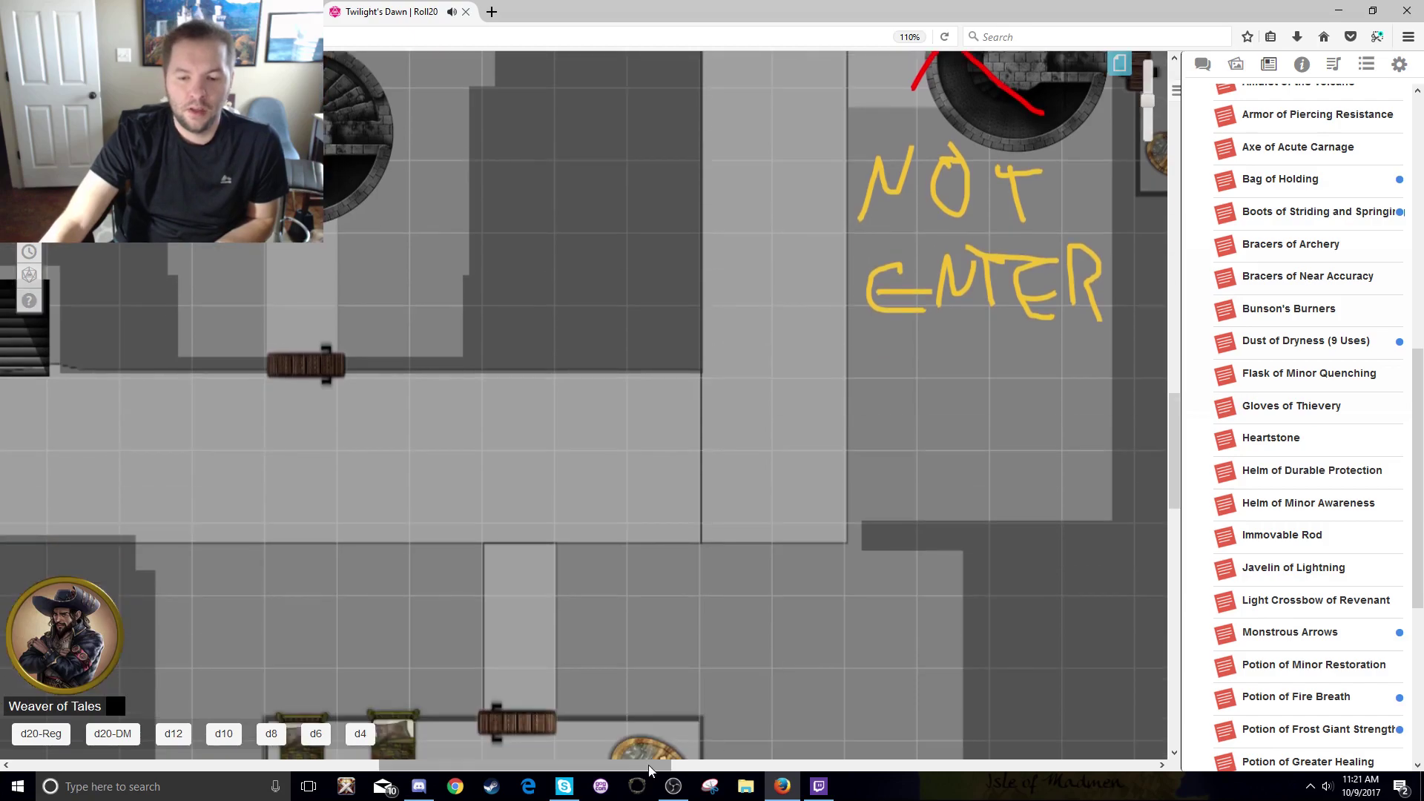
mouse_move(648, 764)
mouse_down()
mouse_move(430, 760)
mouse_move(934, 756)
mouse_move(445, 765)
mouse_move(408, 778)
mouse_move(664, 741)
mouse_up()
scroll(678, 723, up, 3)
scroll(676, 727, up, 5)
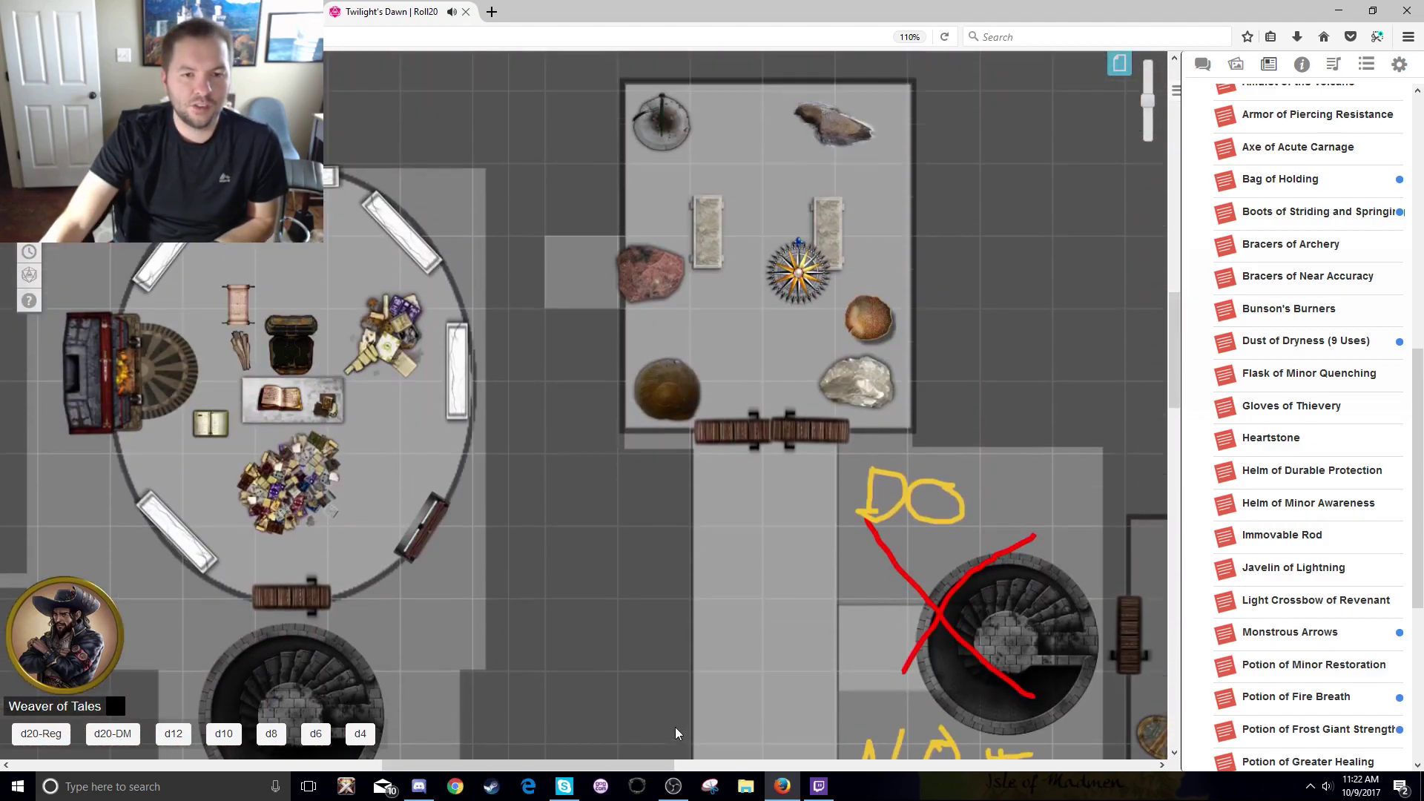
drag(647, 765, 458, 693)
scroll(491, 675, up, 6)
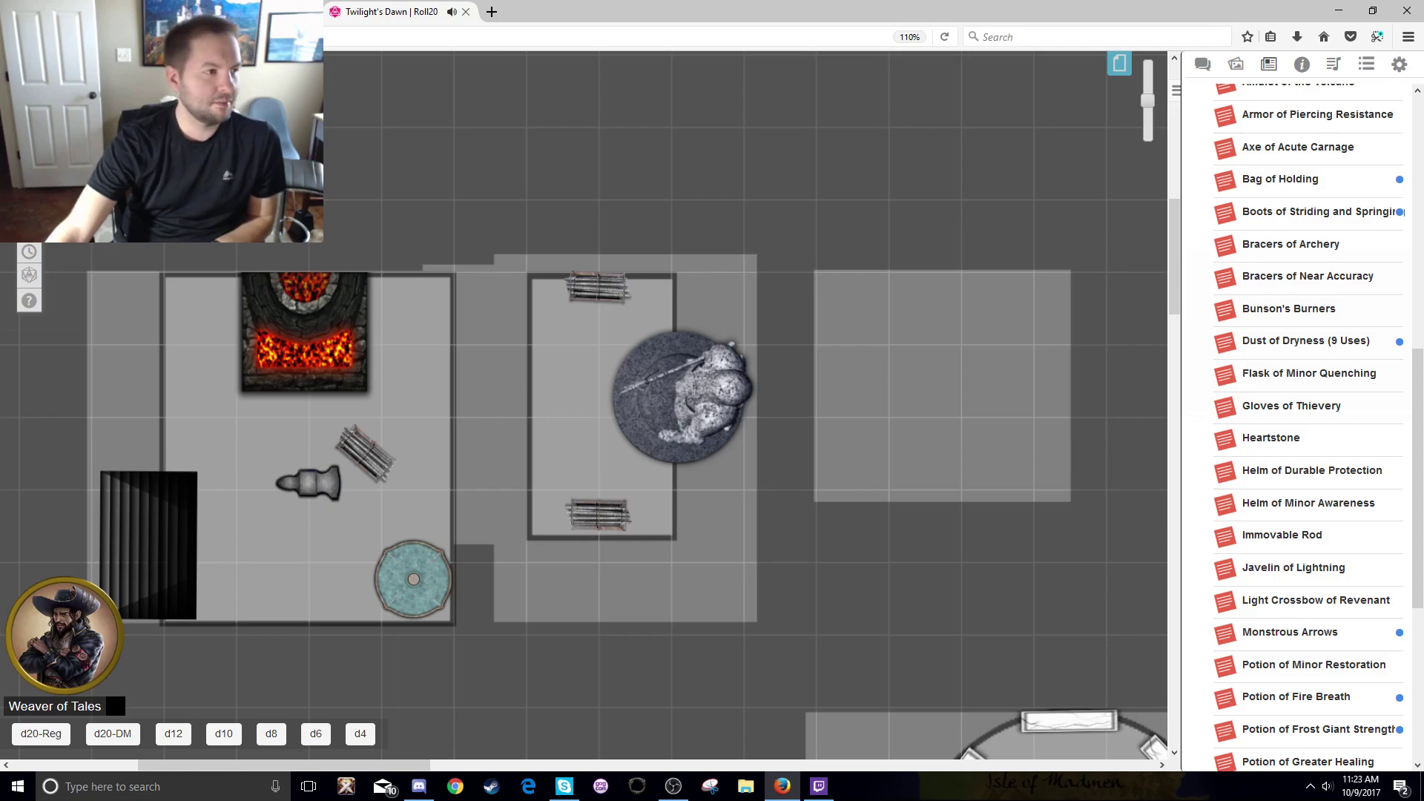
key(alt+Tab)
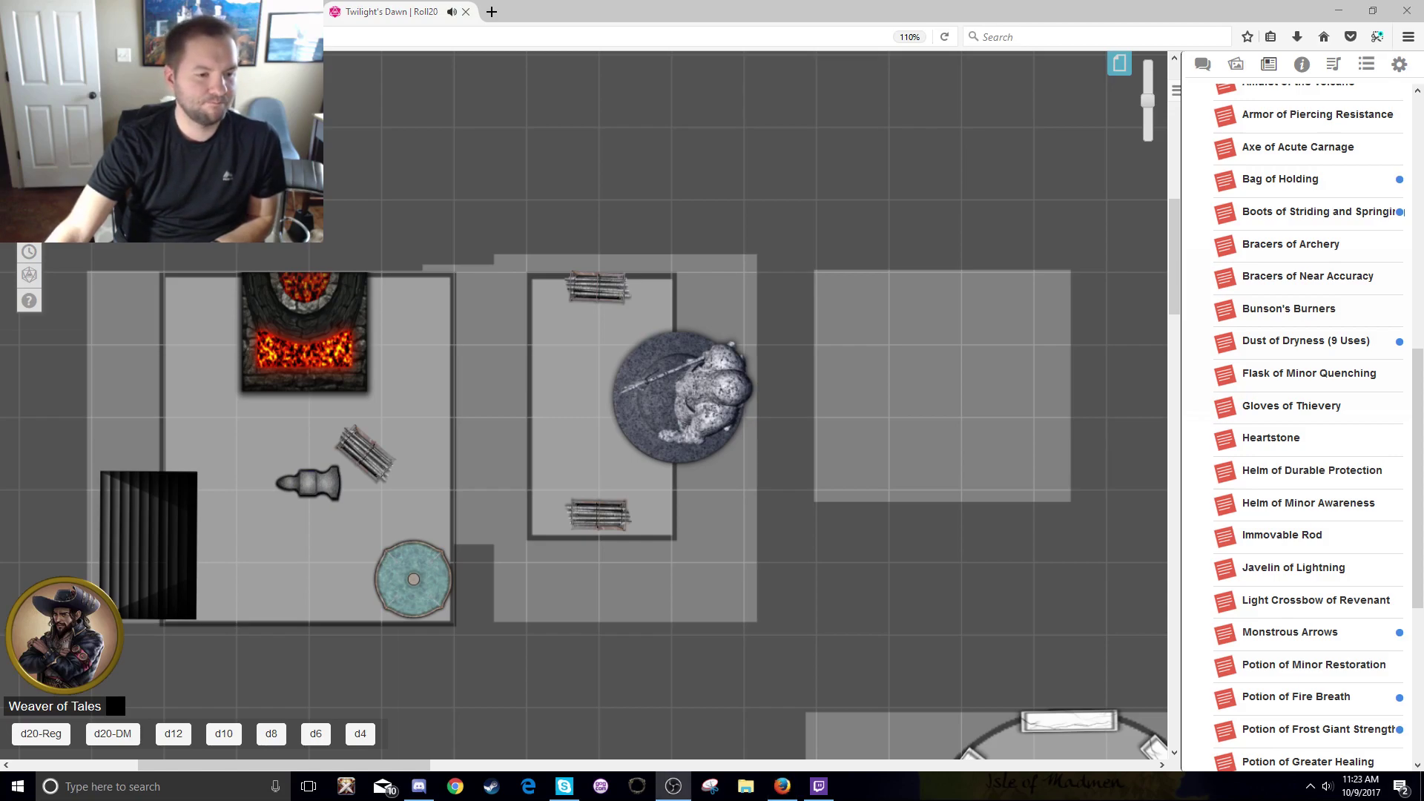